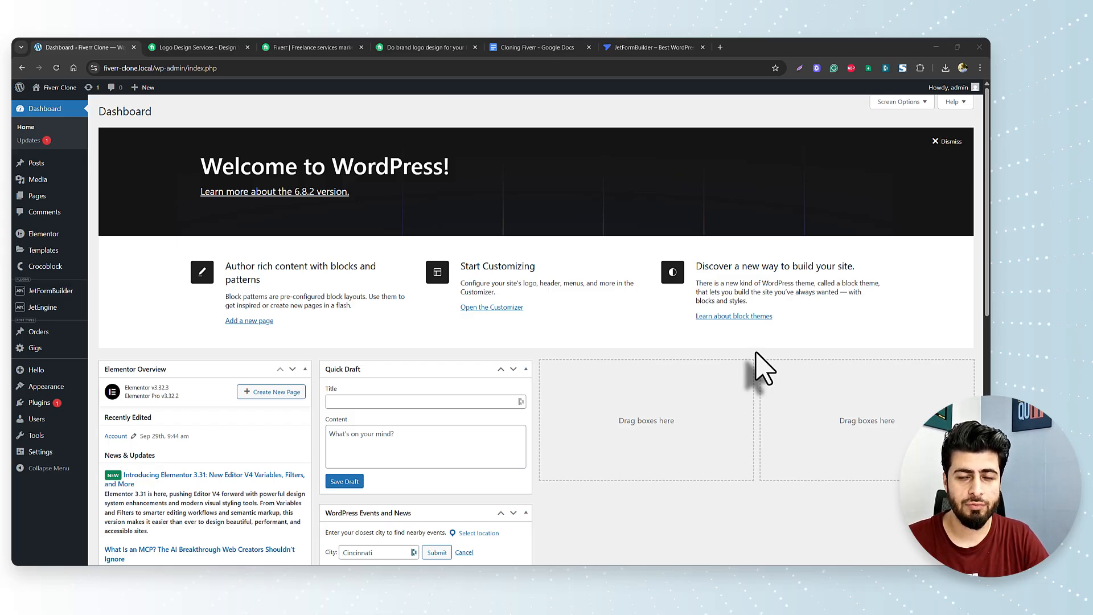
# Open the JetEngine modules, examine Forms (Legacy) and the JetFormBuilder website, and return to the module settings
pyautogui.moveTo(45, 308)
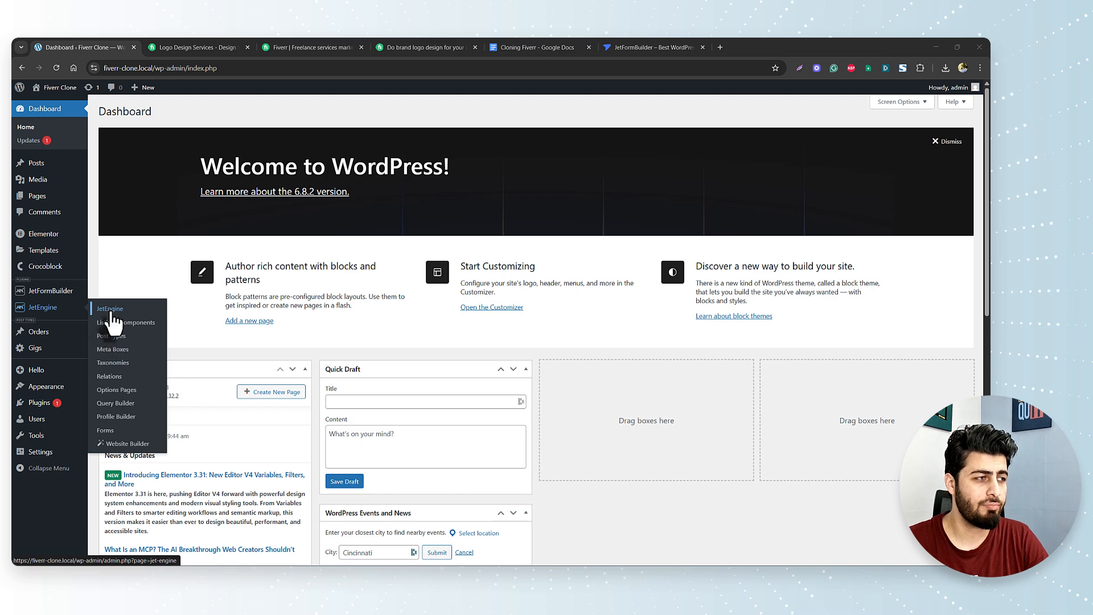
pyautogui.click(112, 311)
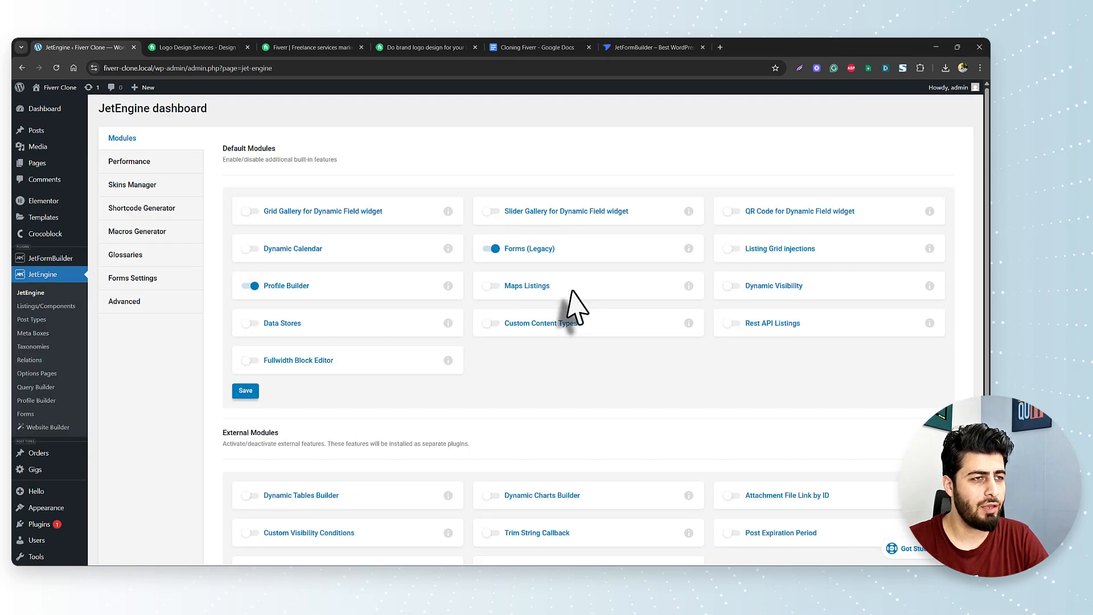
pyautogui.click(508, 250)
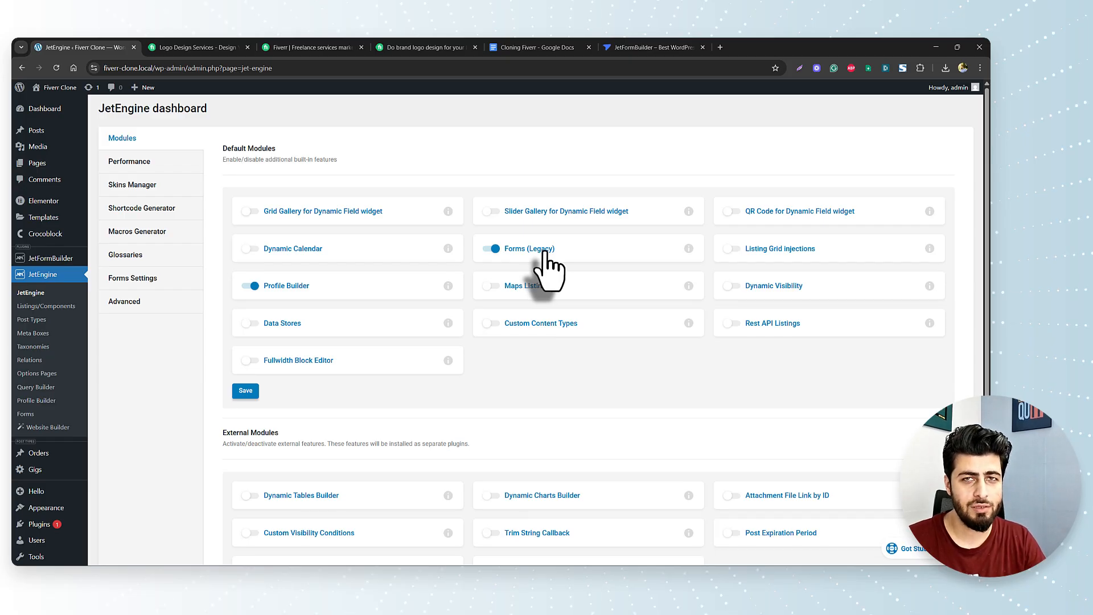
pyautogui.click(638, 43)
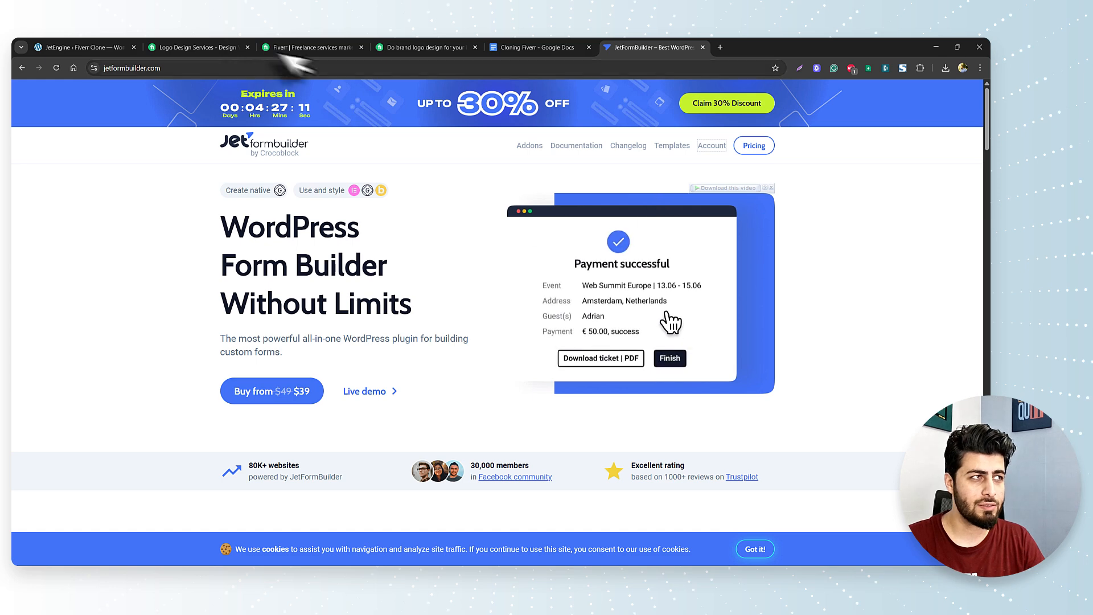
pyautogui.click(111, 47)
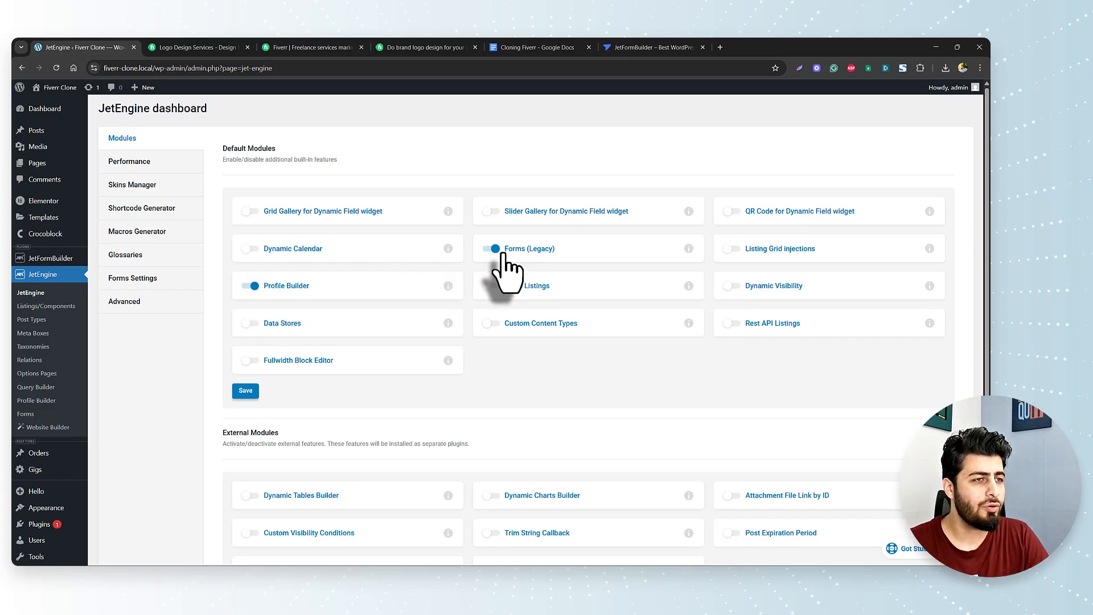
# Open the Profile Builder page settings and view the assigned Account page on the site in a separate tab
pyautogui.scroll(-2, 98, 385)
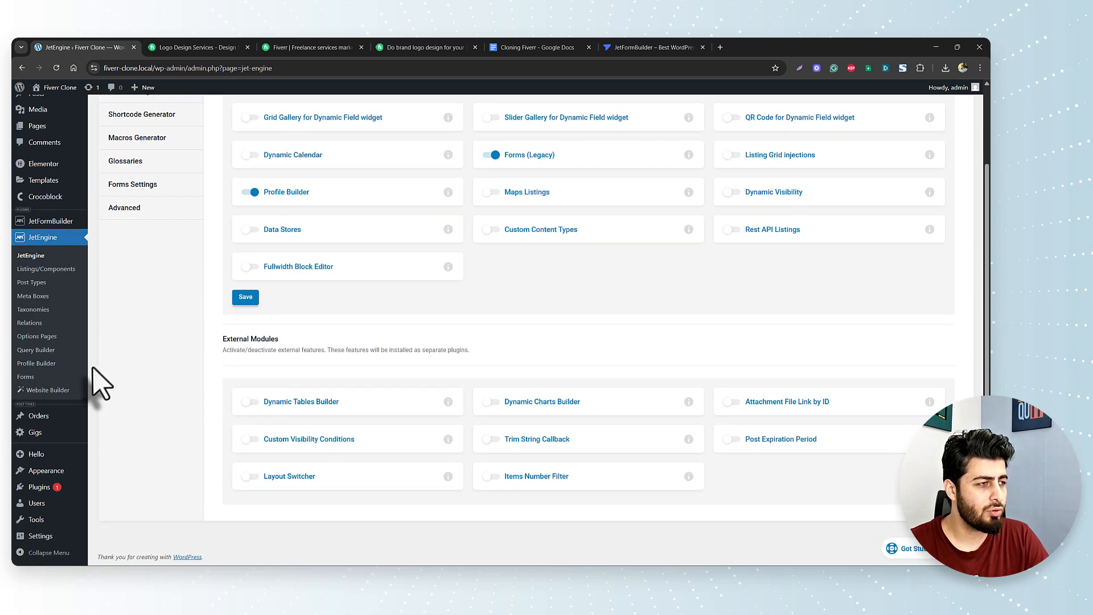
pyautogui.click(37, 364)
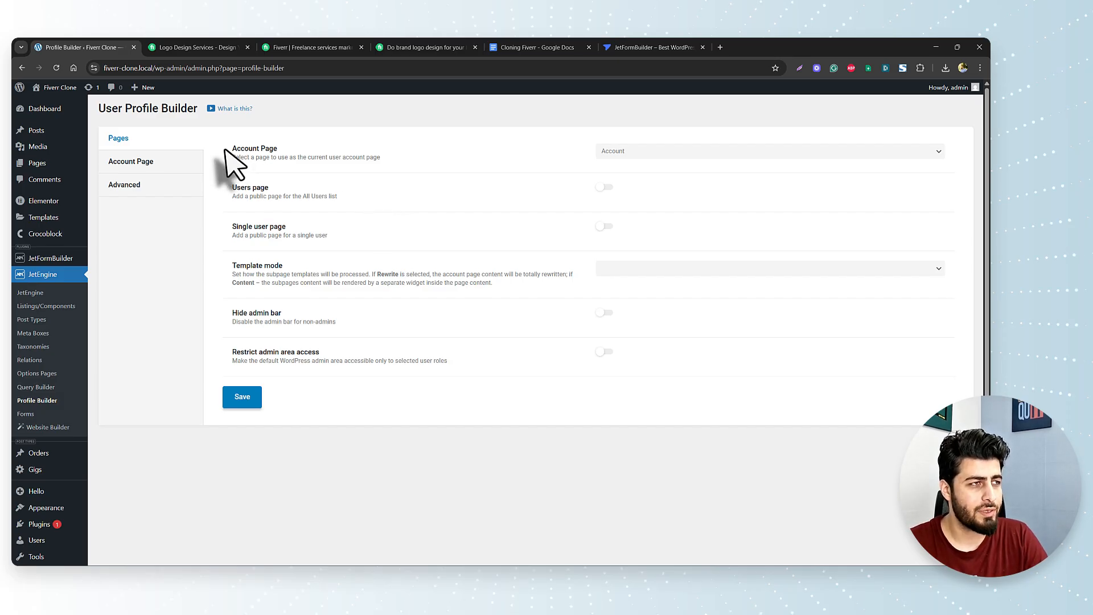
pyautogui.moveTo(232, 148); pyautogui.dragTo(278, 150)
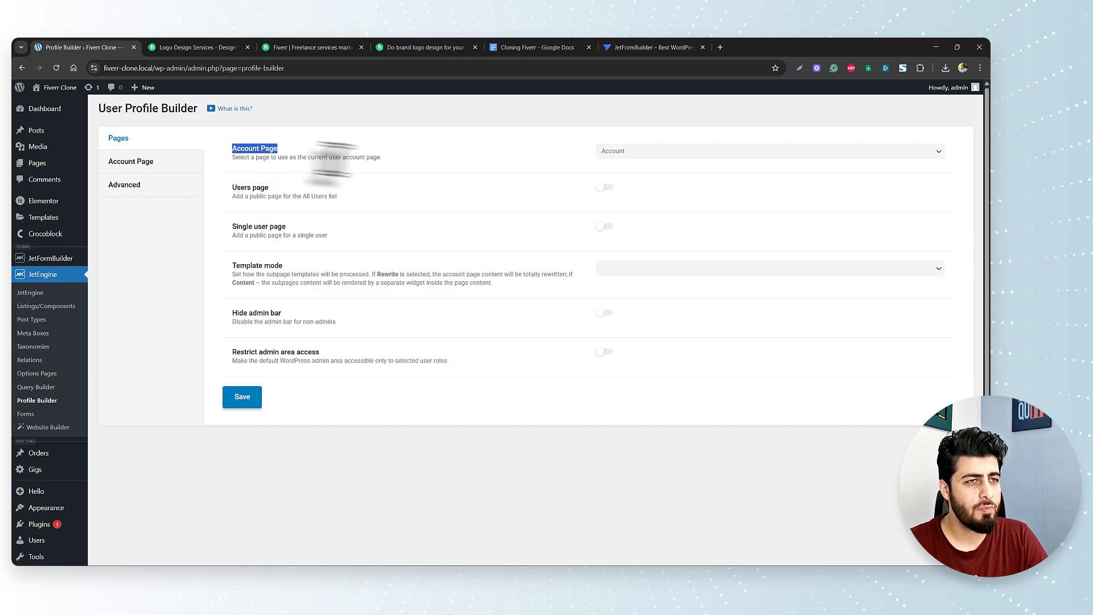
pyautogui.rightClick(41, 163)
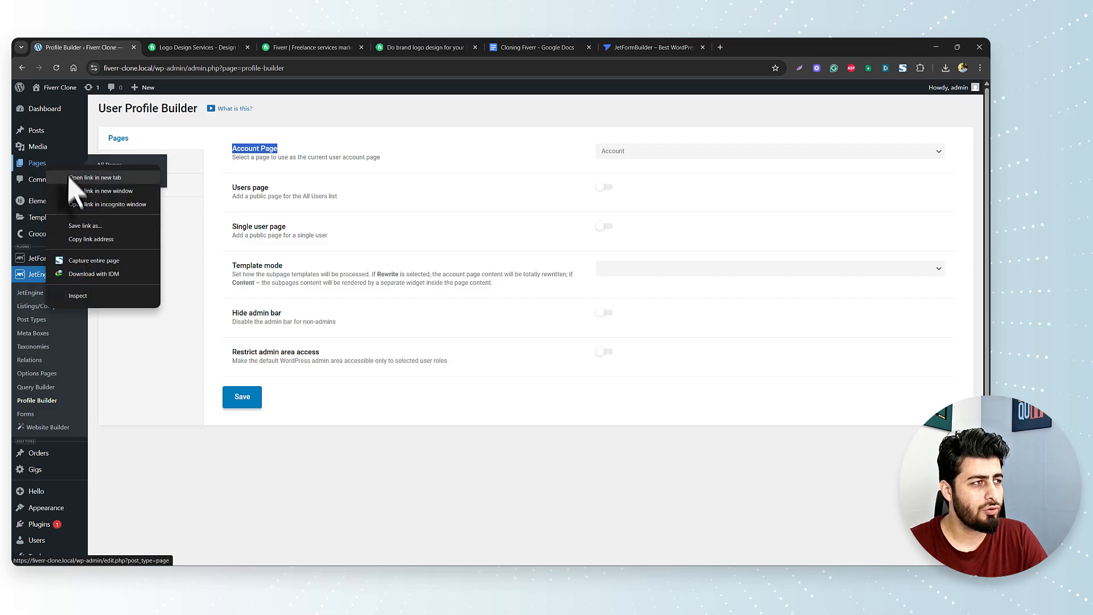
pyautogui.click(79, 173)
pyautogui.click(427, 174)
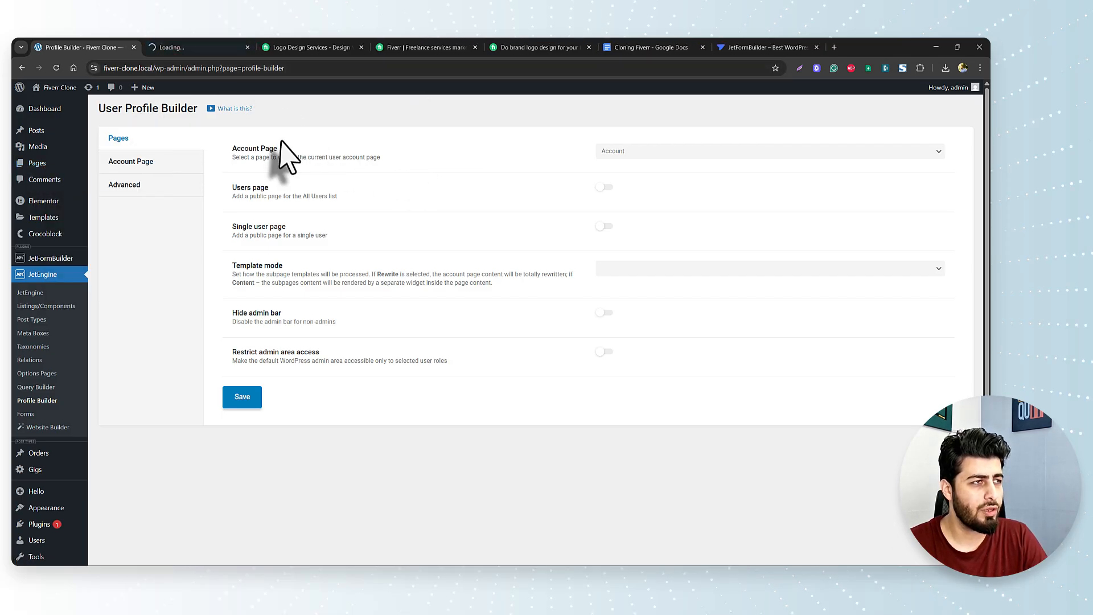
pyautogui.click(162, 46)
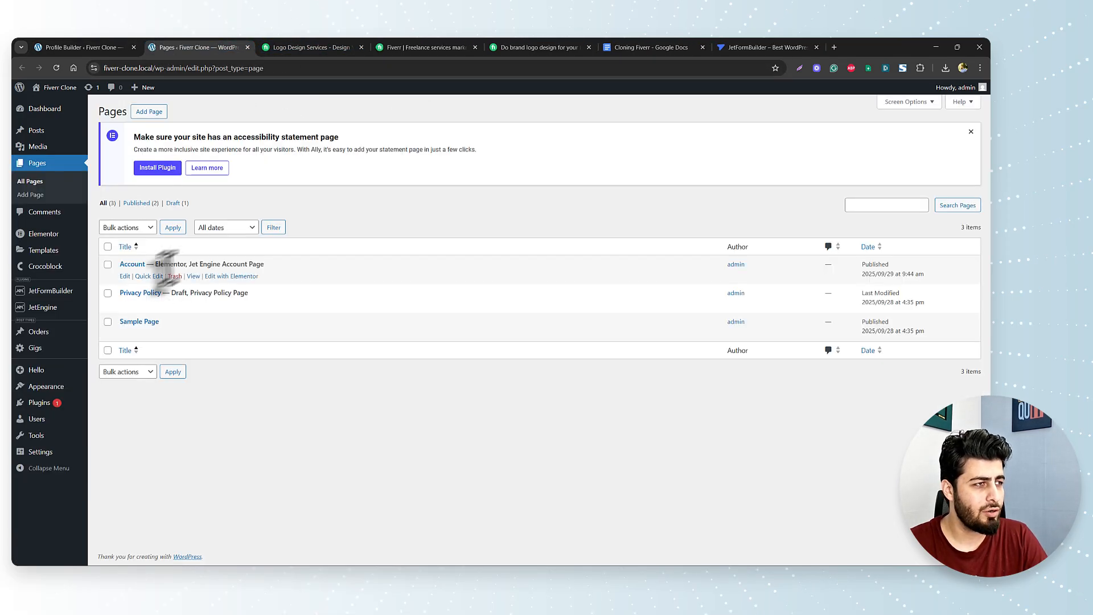
pyautogui.click(193, 277)
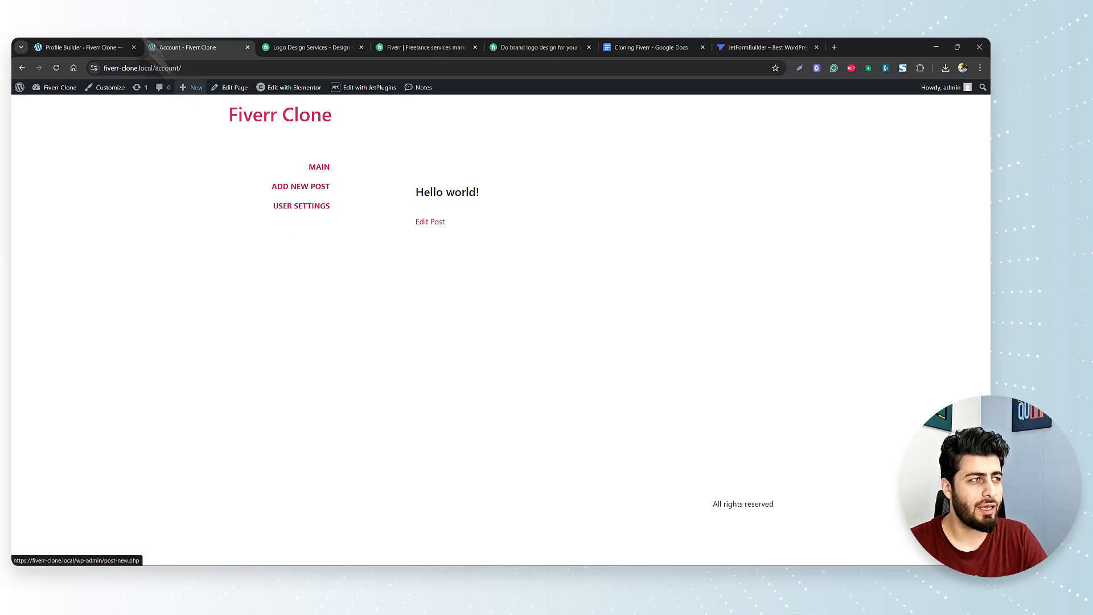
# Check the user profile presets in JetEngine's Skins Manager and return to the Profile Builder settings
pyautogui.click(108, 45)
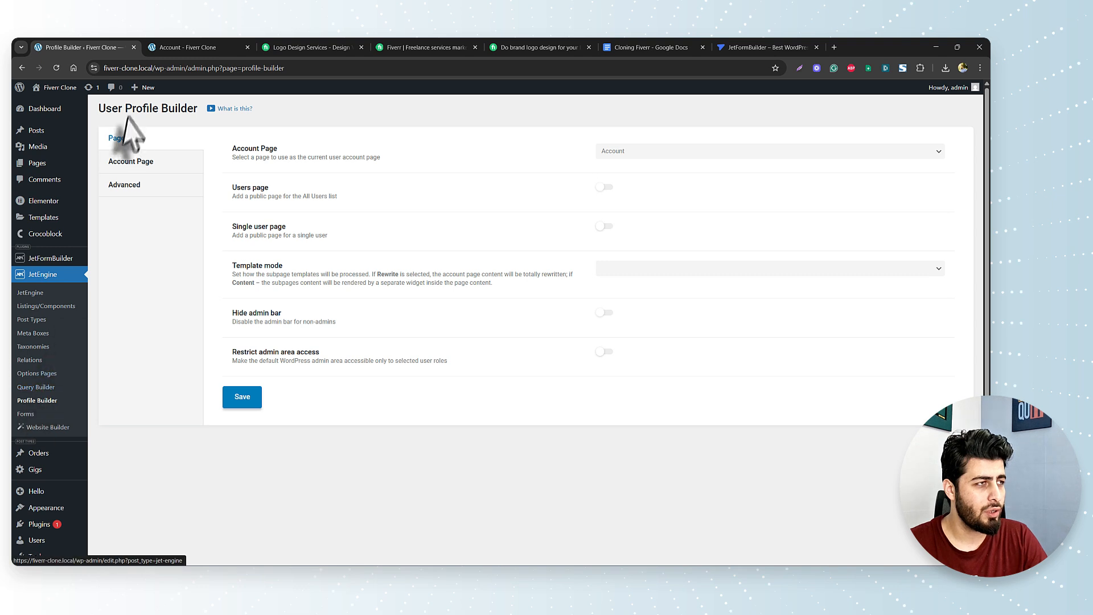
pyautogui.click(30, 292)
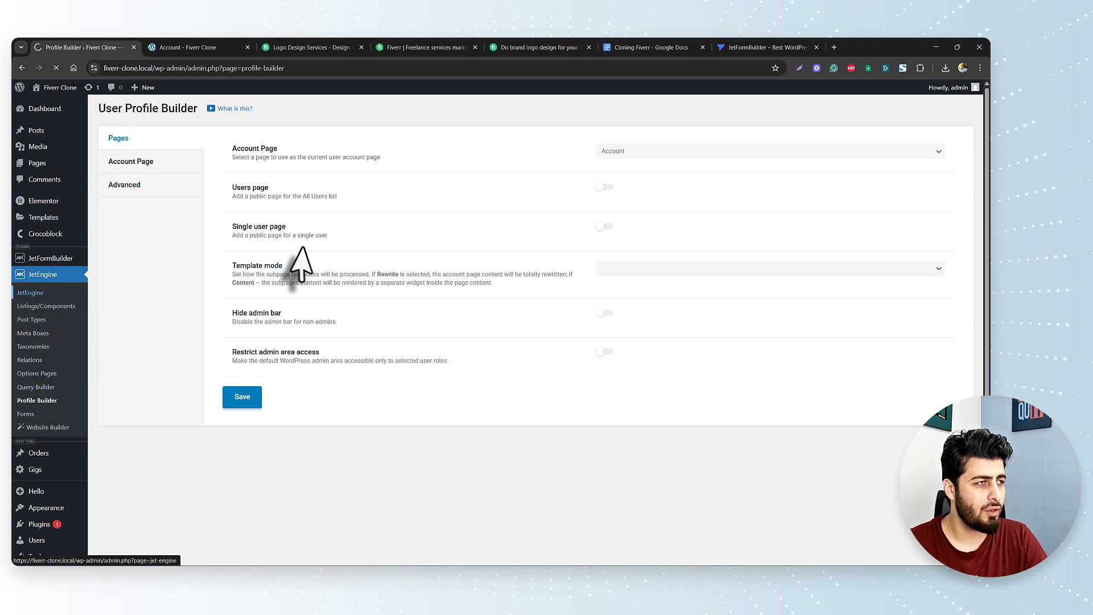
pyautogui.click(137, 186)
pyautogui.click(244, 253)
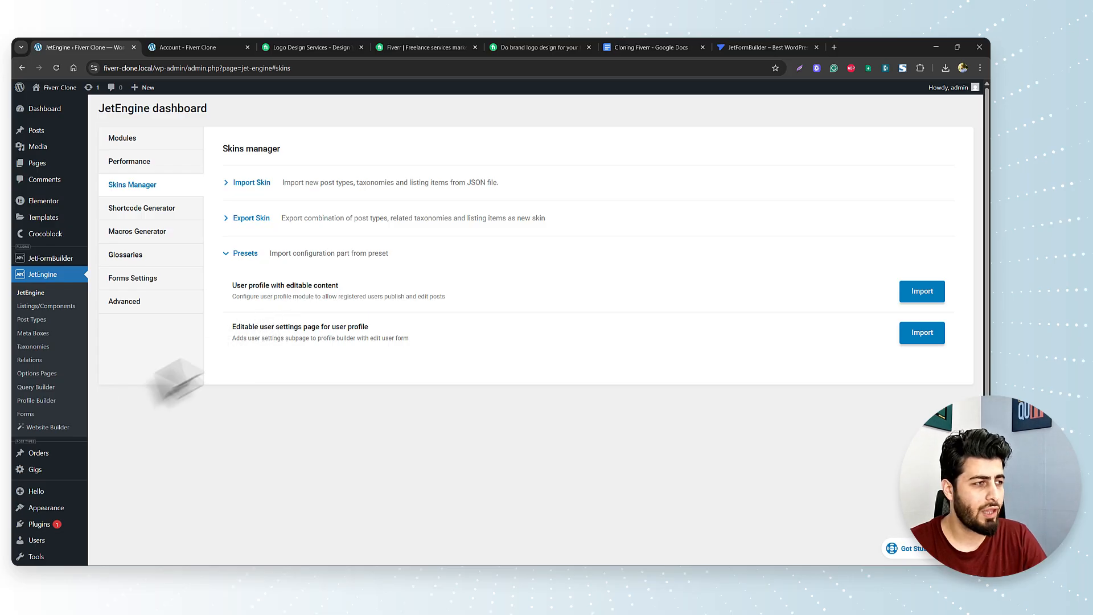
pyautogui.click(28, 402)
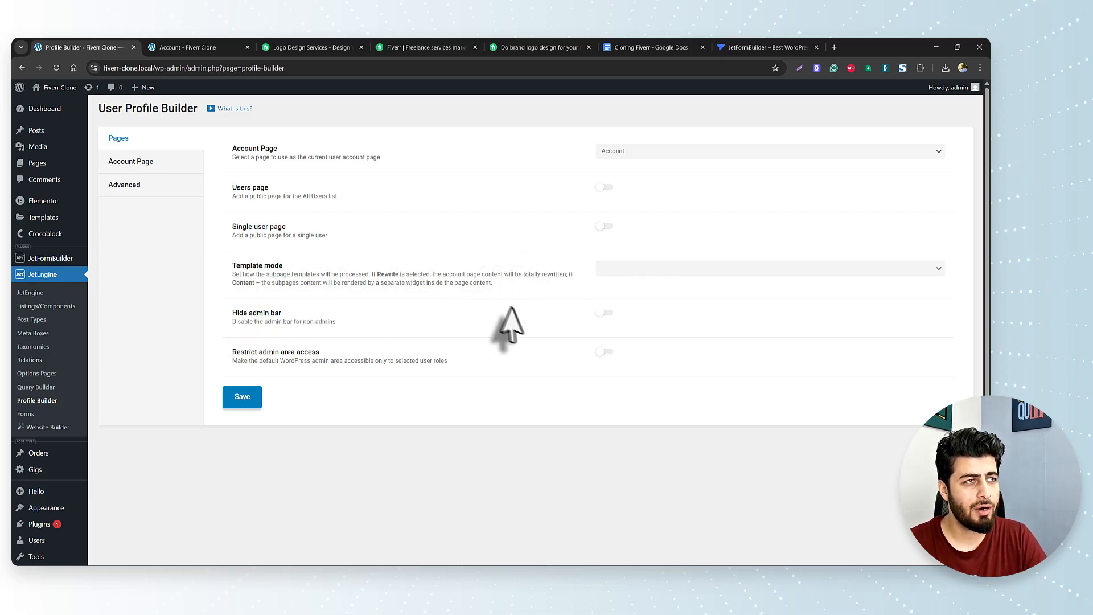
# Check the admin bar on the Account page, enable Hide admin bar for non-admins in Profile Builder, and save
pyautogui.click(215, 48)
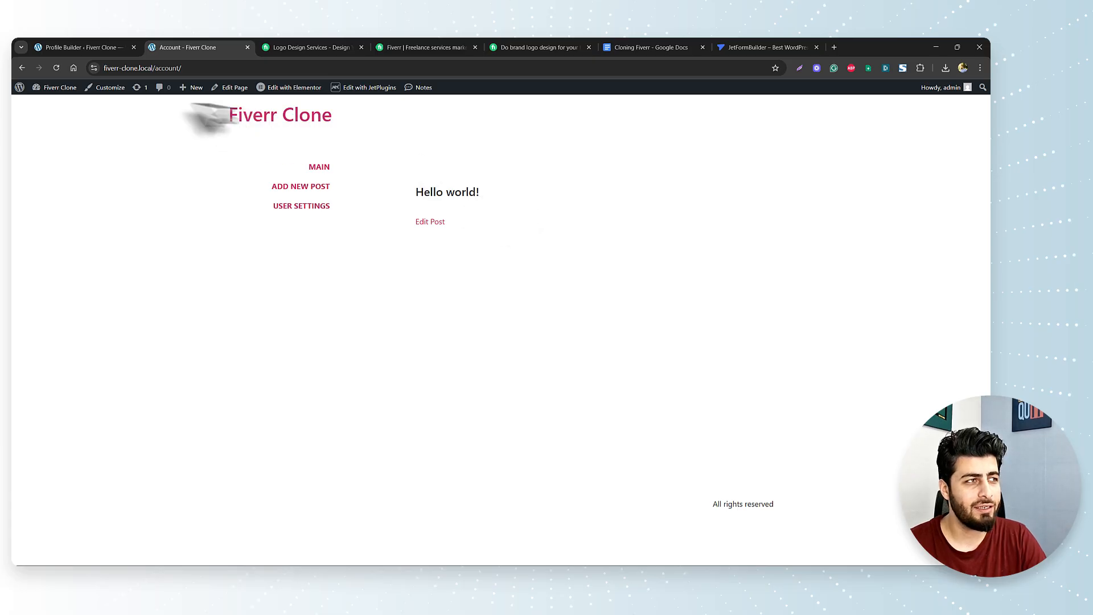
pyautogui.moveTo(647, 86); pyautogui.dragTo(228, 87)
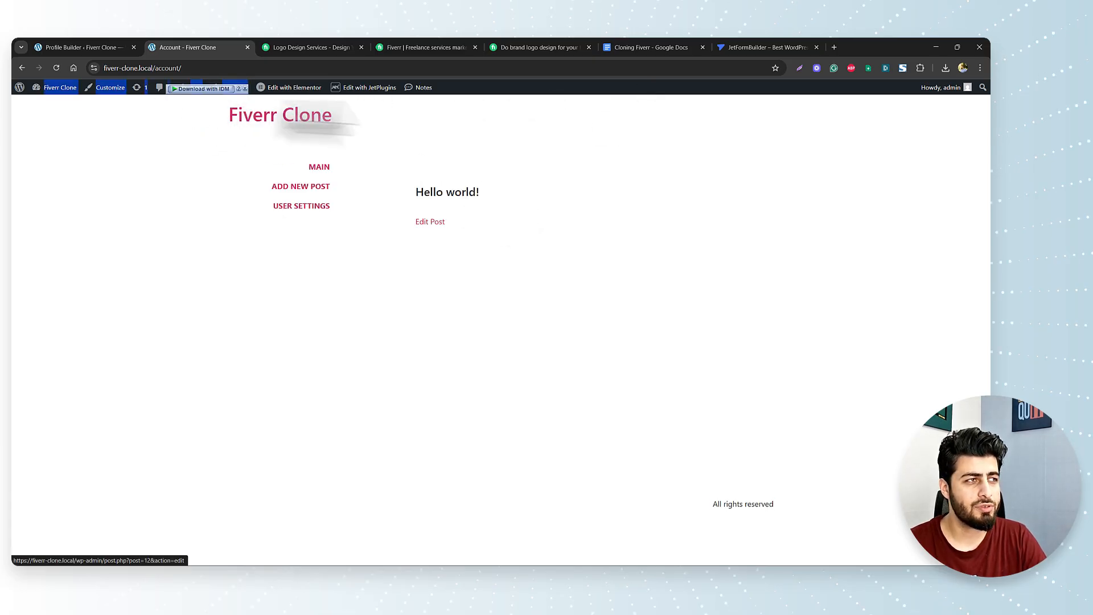
pyautogui.click(601, 94)
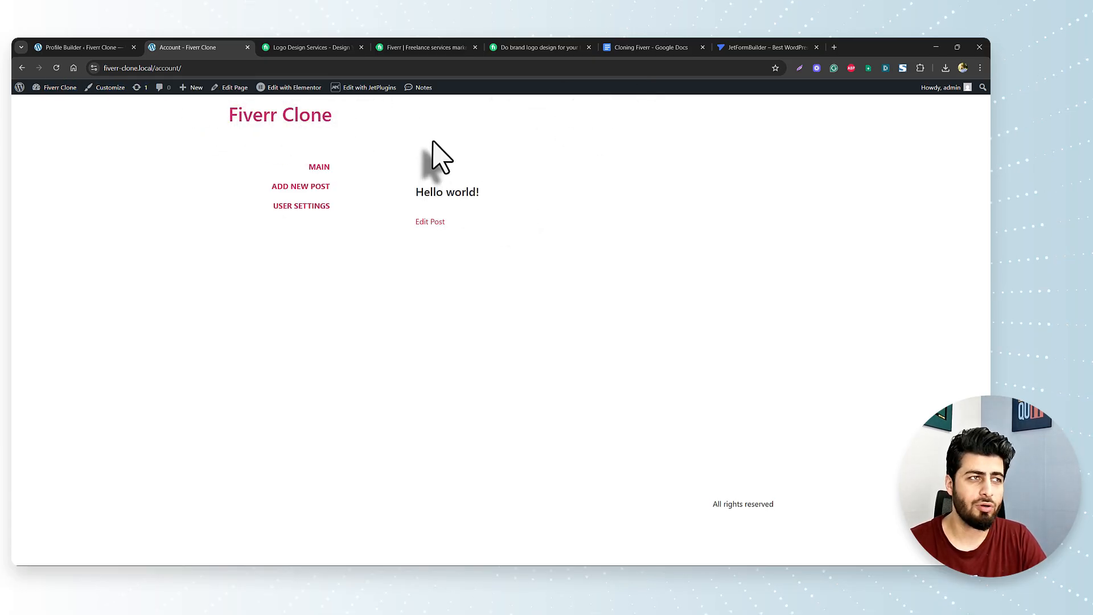
pyautogui.click(108, 47)
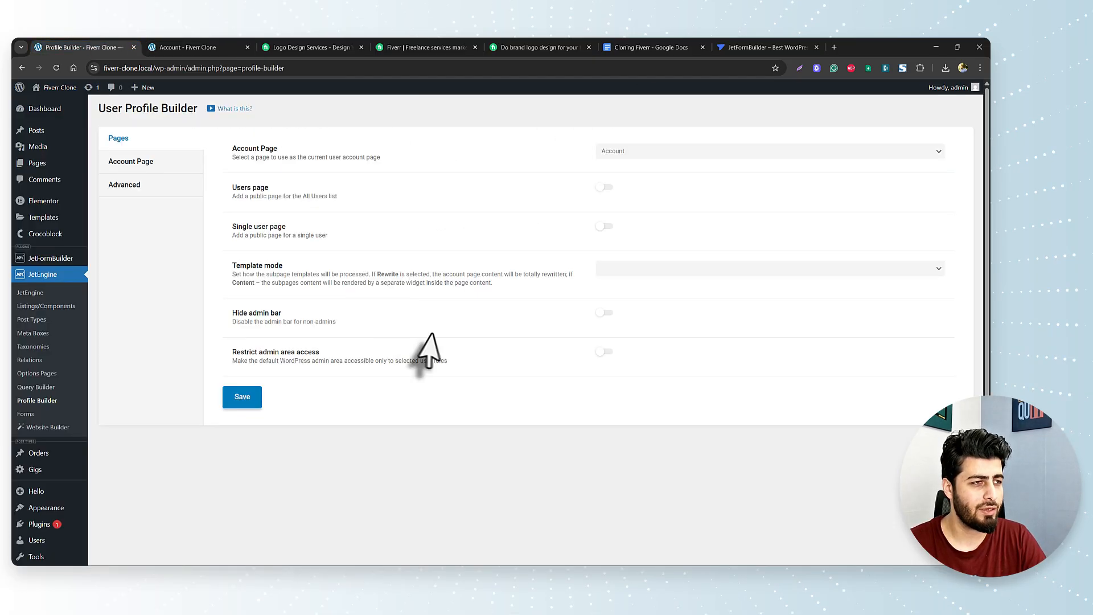
pyautogui.click(606, 314)
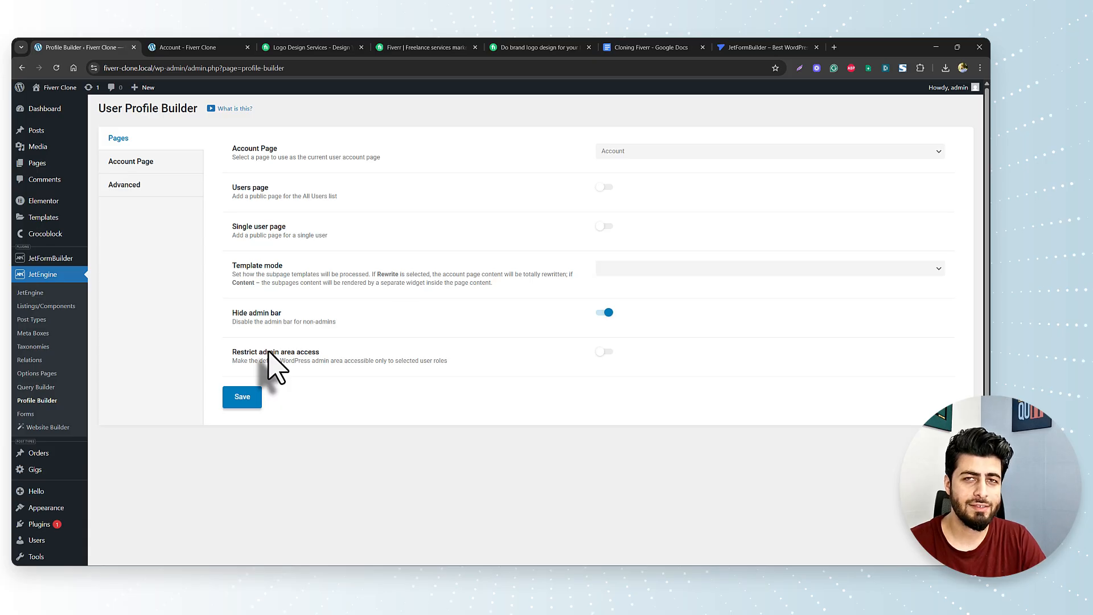
pyautogui.click(248, 393)
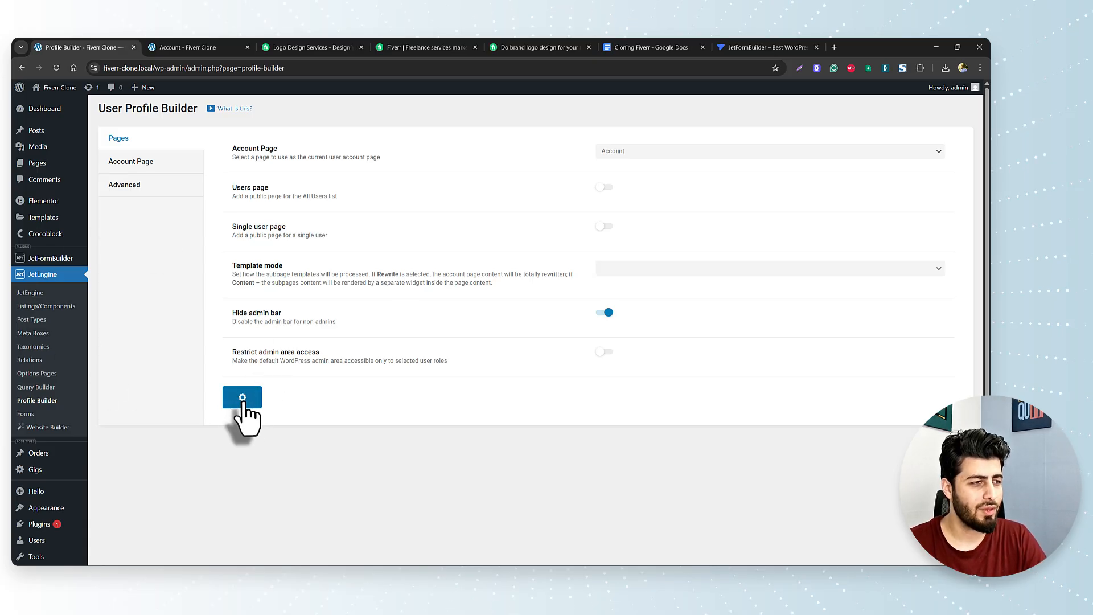
# Set the account page title to Seller Dashboard and keep unauthorized users redirected to the default WordPress login page
pyautogui.click(132, 162)
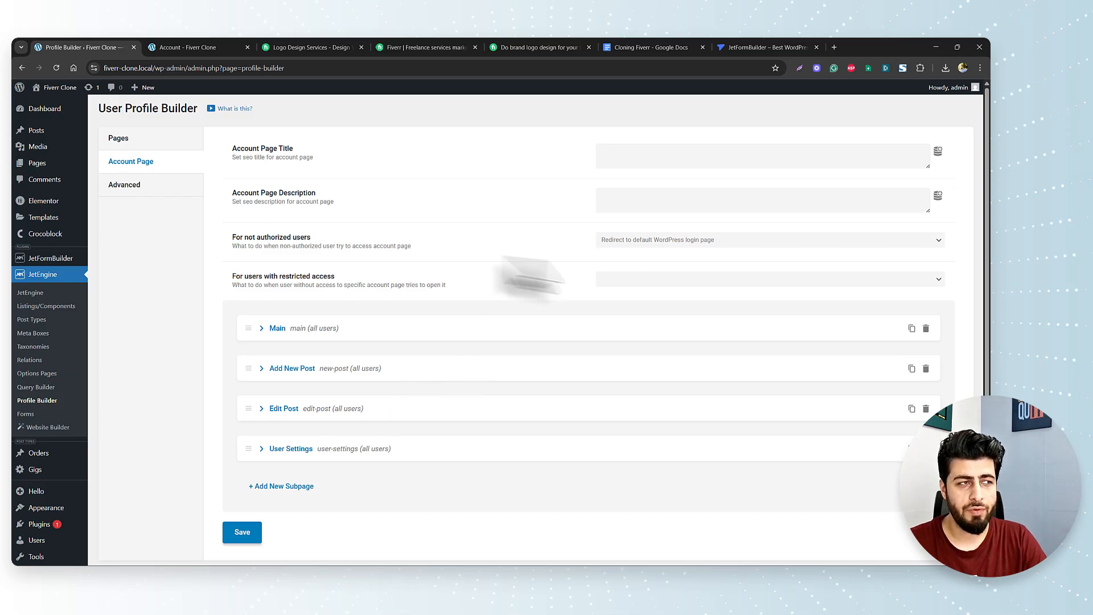
pyautogui.moveTo(232, 237); pyautogui.dragTo(393, 245)
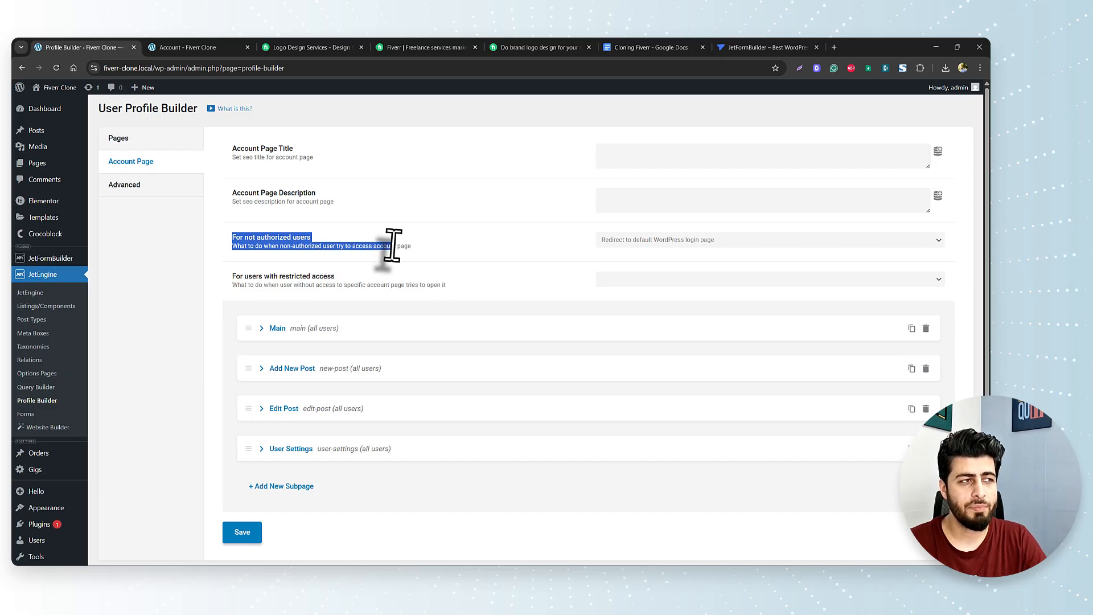
pyautogui.click(647, 149)
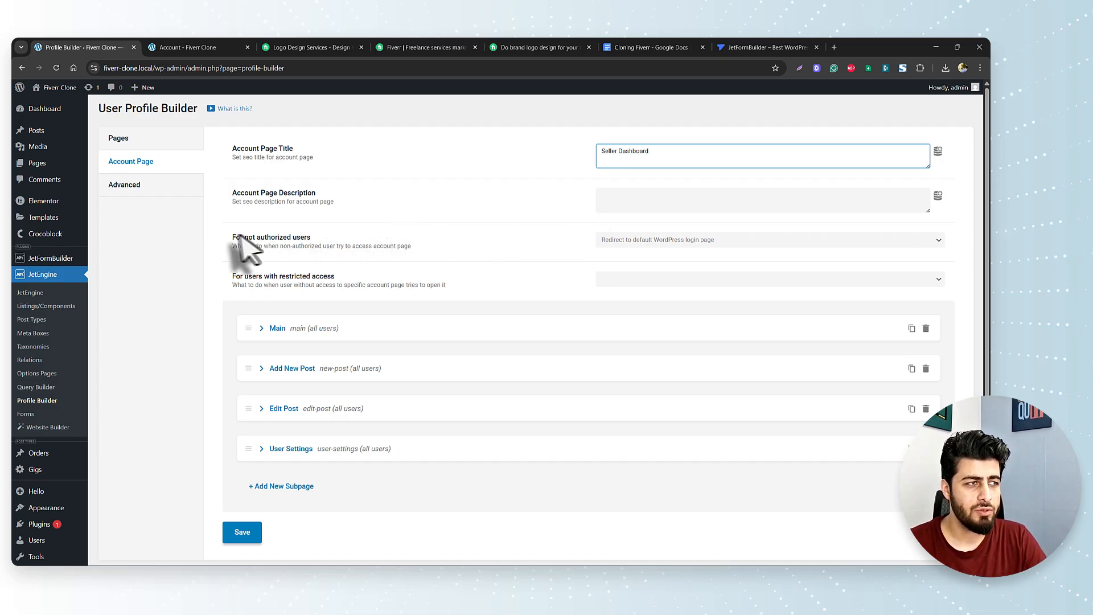
pyautogui.moveTo(233, 238); pyautogui.dragTo(362, 241)
pyautogui.click(477, 250)
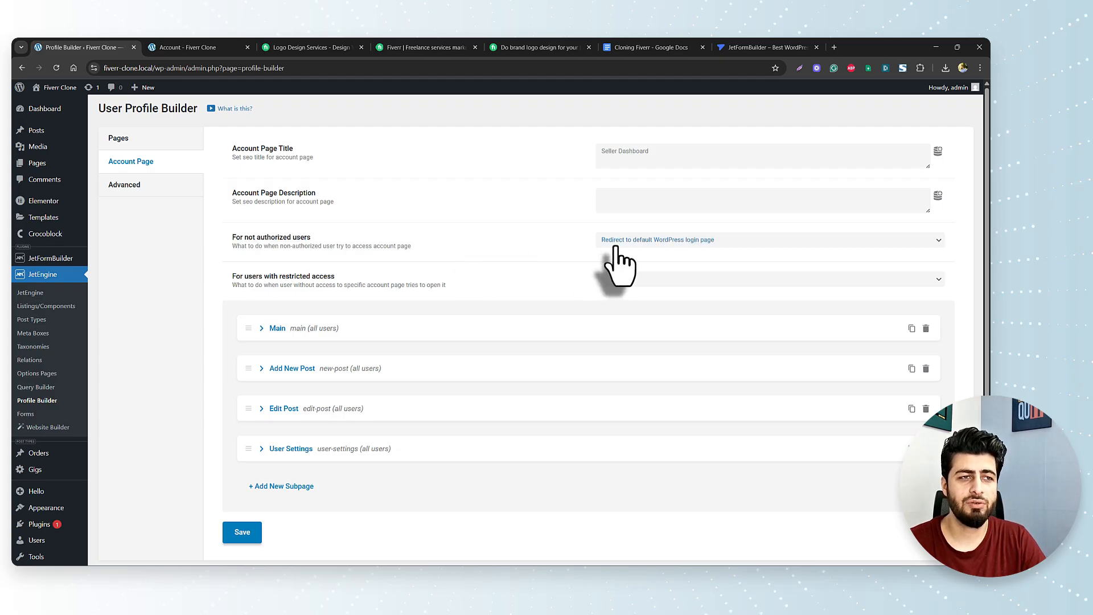
pyautogui.click(618, 241)
pyautogui.click(619, 259)
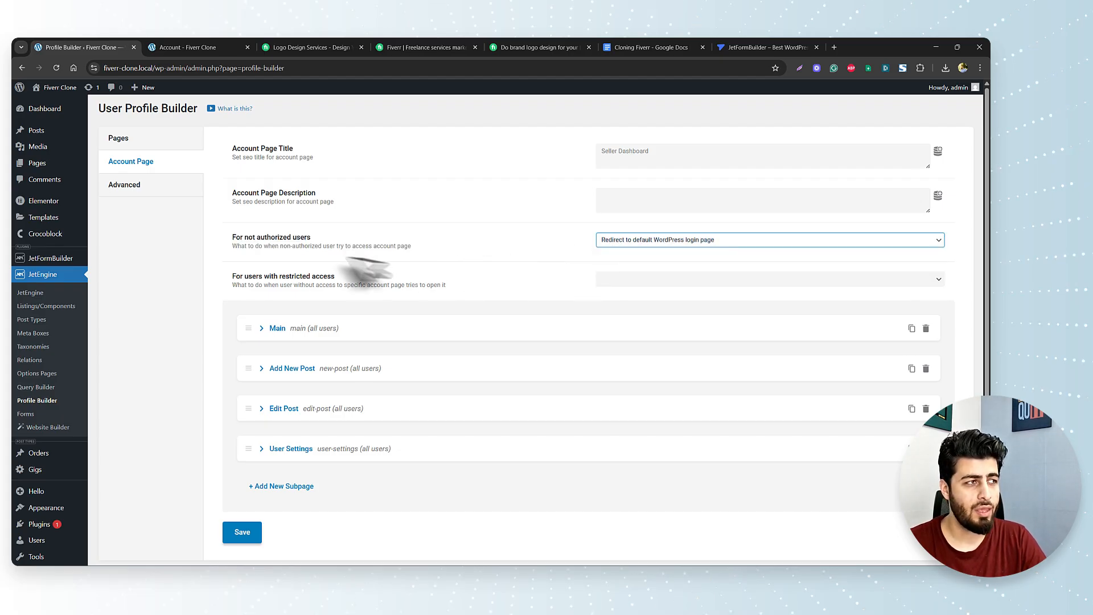
# Review the options for users with restricted access without choosing one, and save the account page settings
pyautogui.moveTo(302, 265); pyautogui.dragTo(366, 286)
pyautogui.click(629, 280)
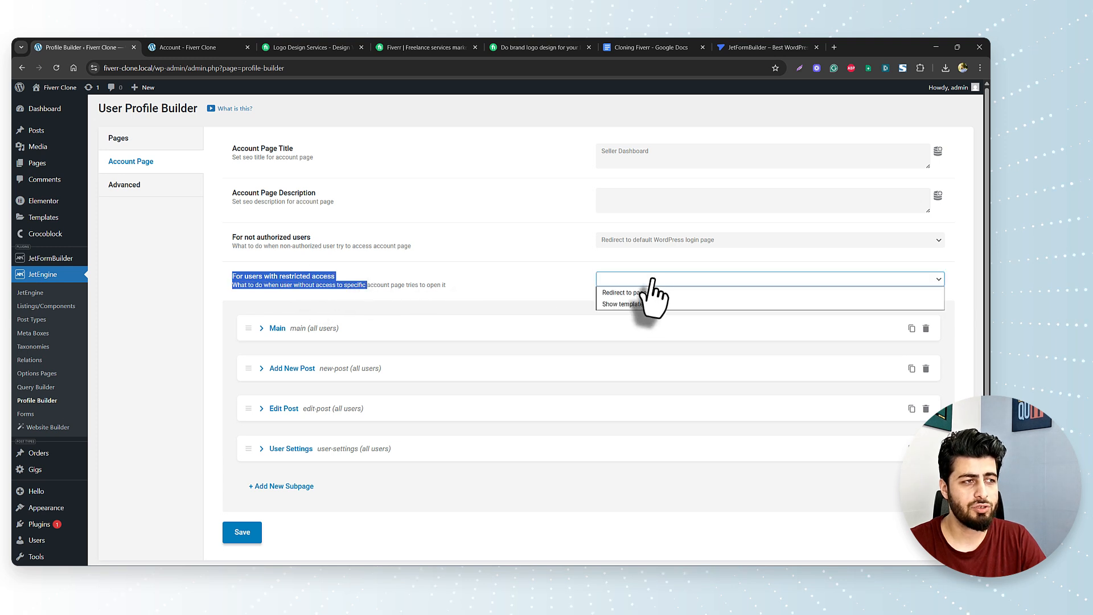
pyautogui.click(534, 278)
pyautogui.click(647, 279)
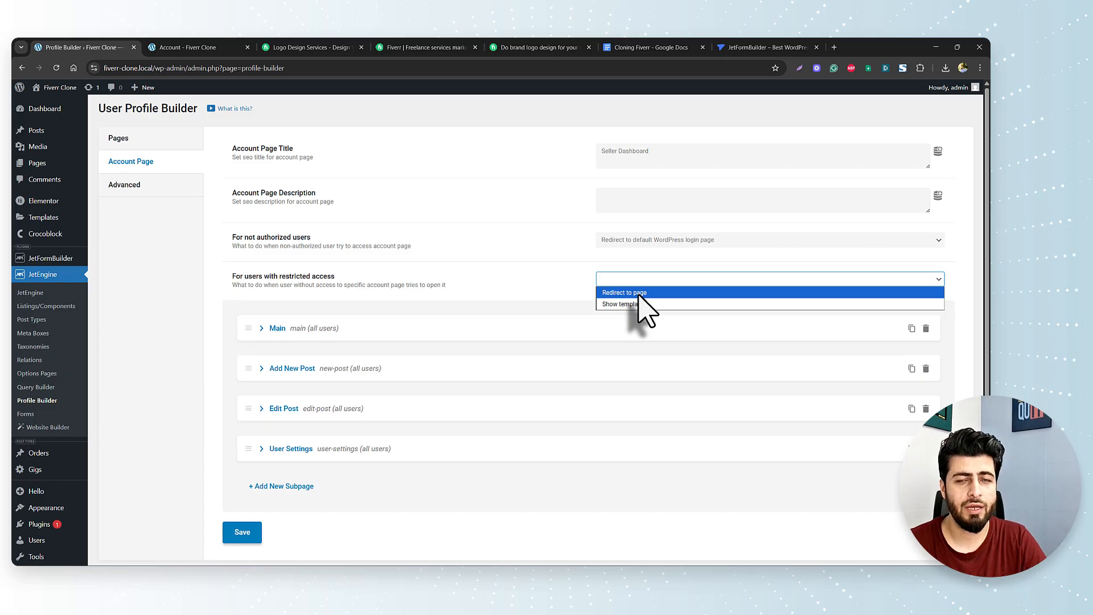
pyautogui.click(496, 273)
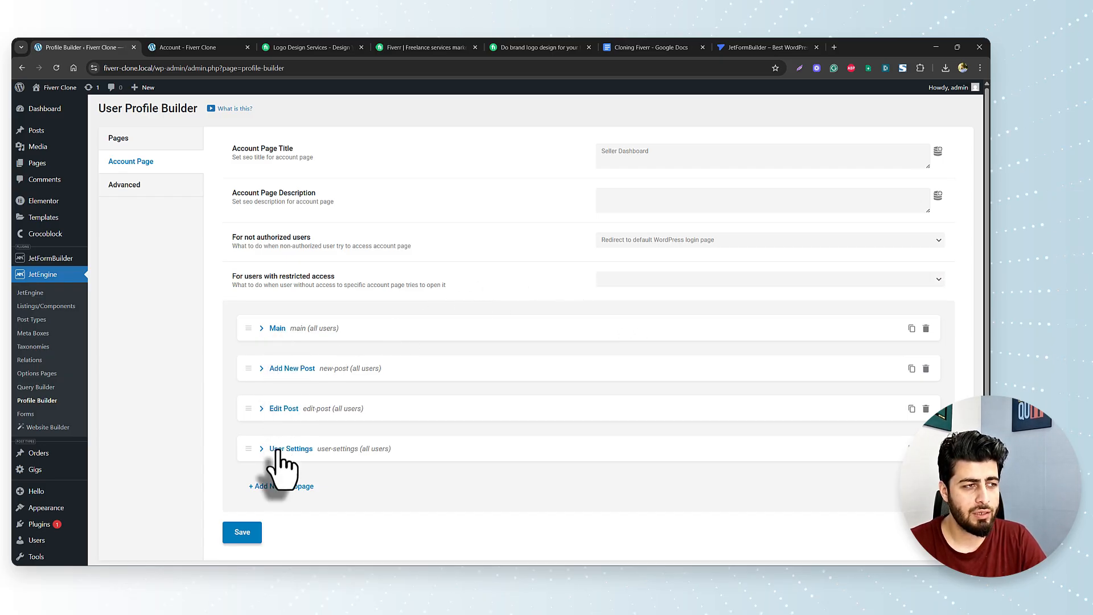
pyautogui.scroll(-1, 296, 435)
pyautogui.click(241, 492)
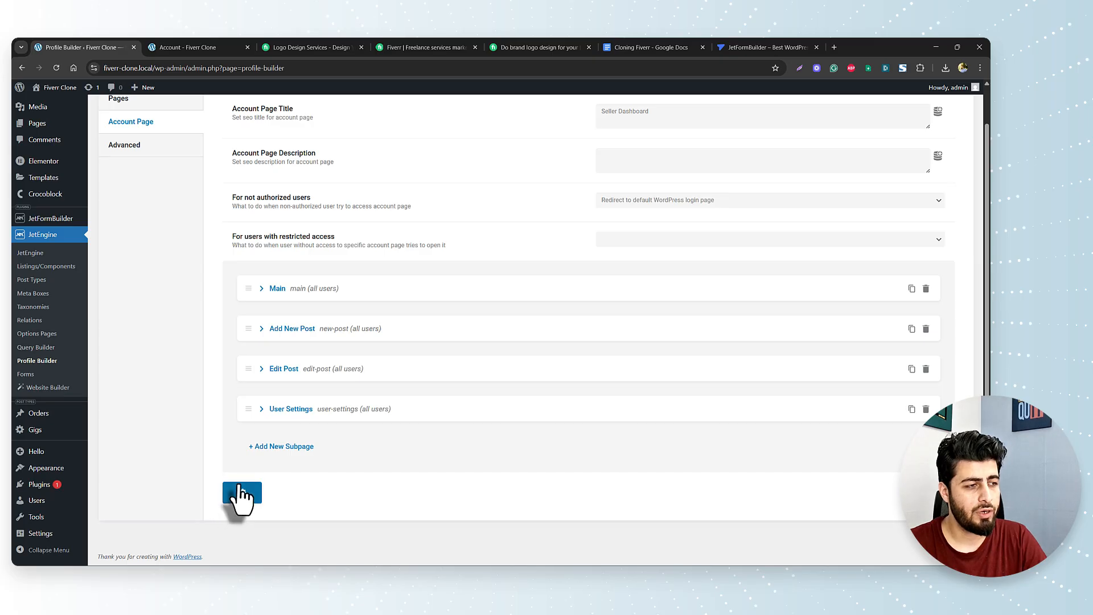
# Add a posts restriction rule in the Advanced Profile Builder settings and review its role, post type and limit options
pyautogui.click(132, 147)
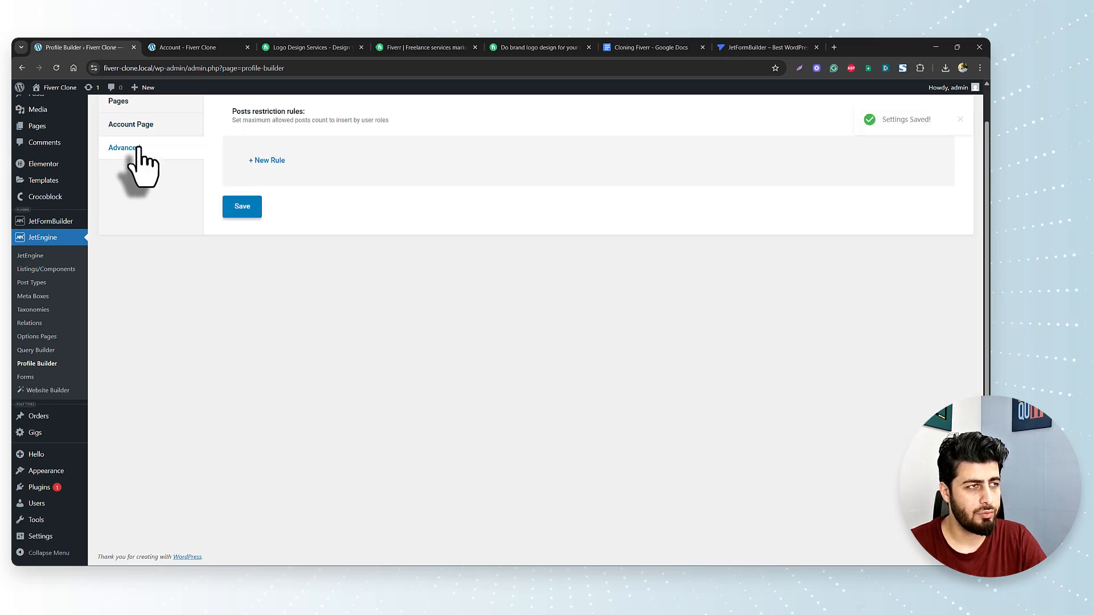
pyautogui.click(284, 161)
pyautogui.click(656, 194)
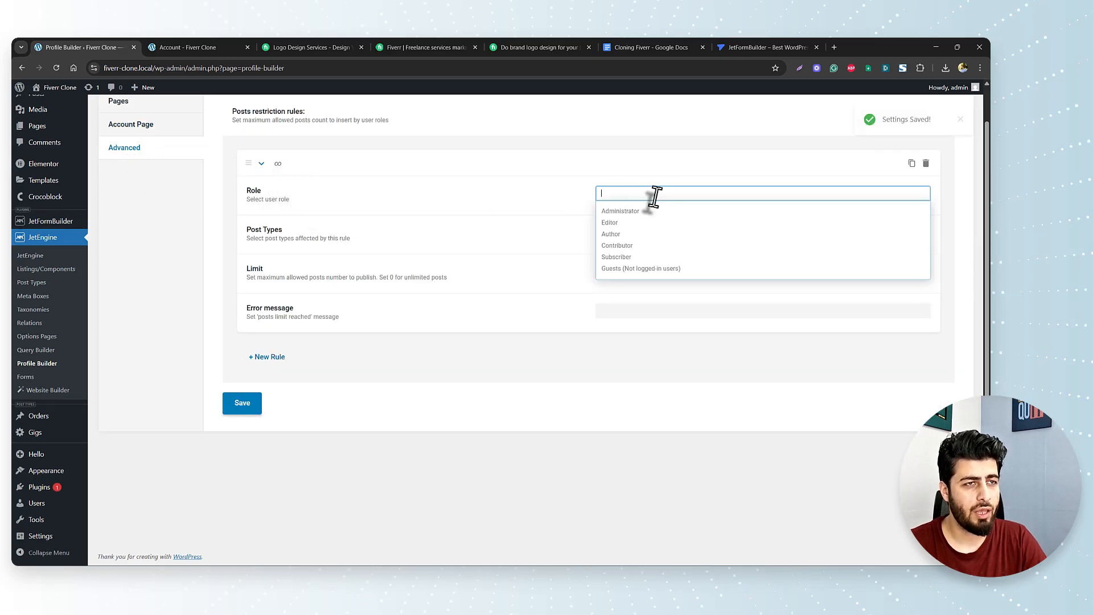
pyautogui.click(447, 225)
pyautogui.click(644, 236)
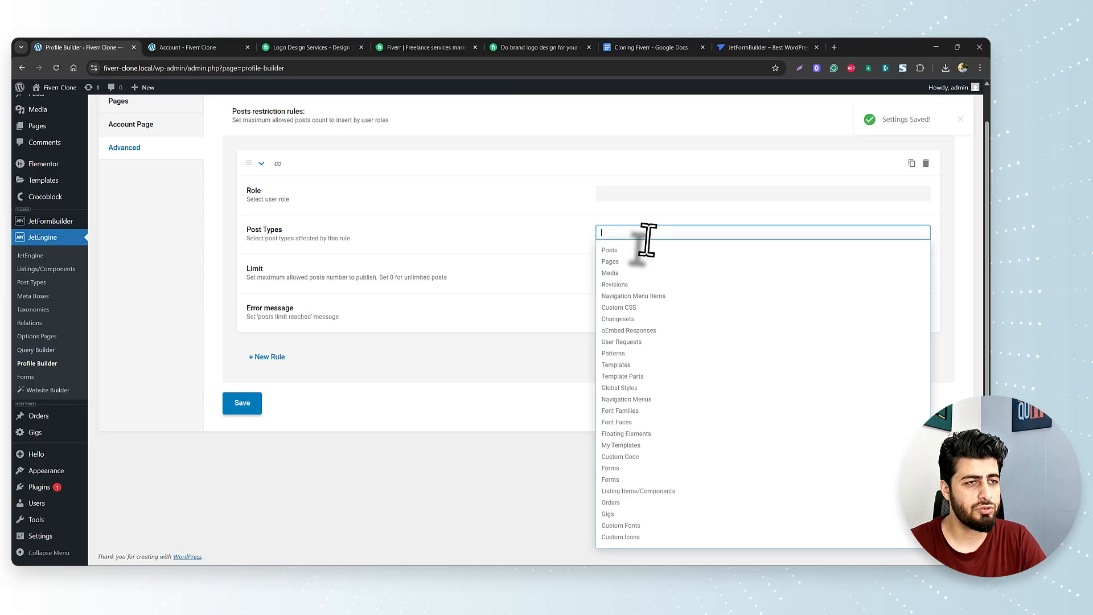
pyautogui.click(464, 259)
pyautogui.click(673, 270)
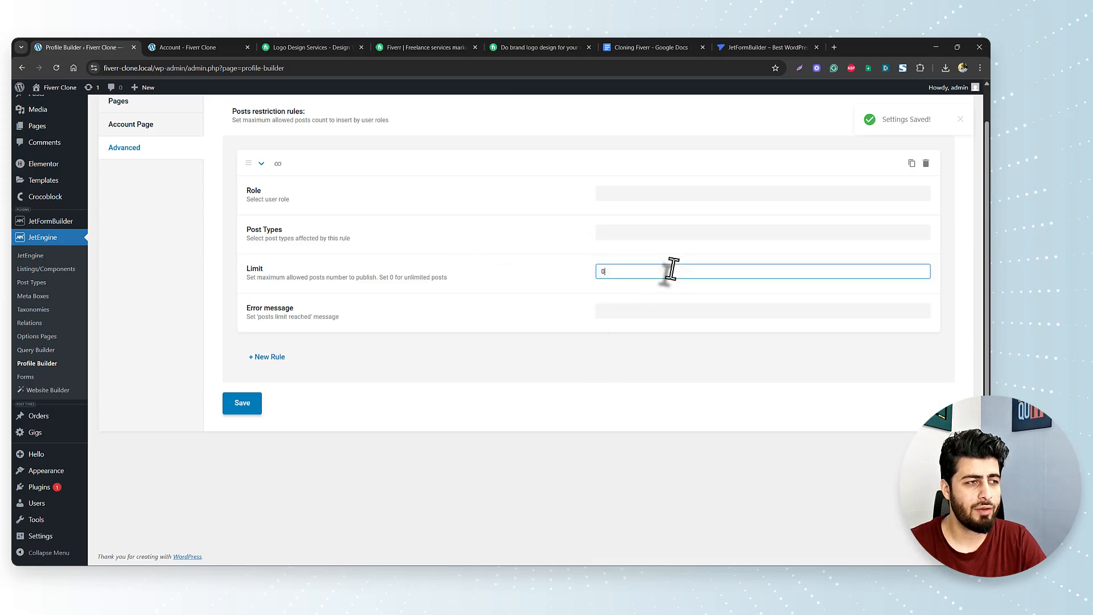
# Delete the newly added posts restriction rule and save the Profile Builder settings
pyautogui.click(926, 164)
pyautogui.click(919, 147)
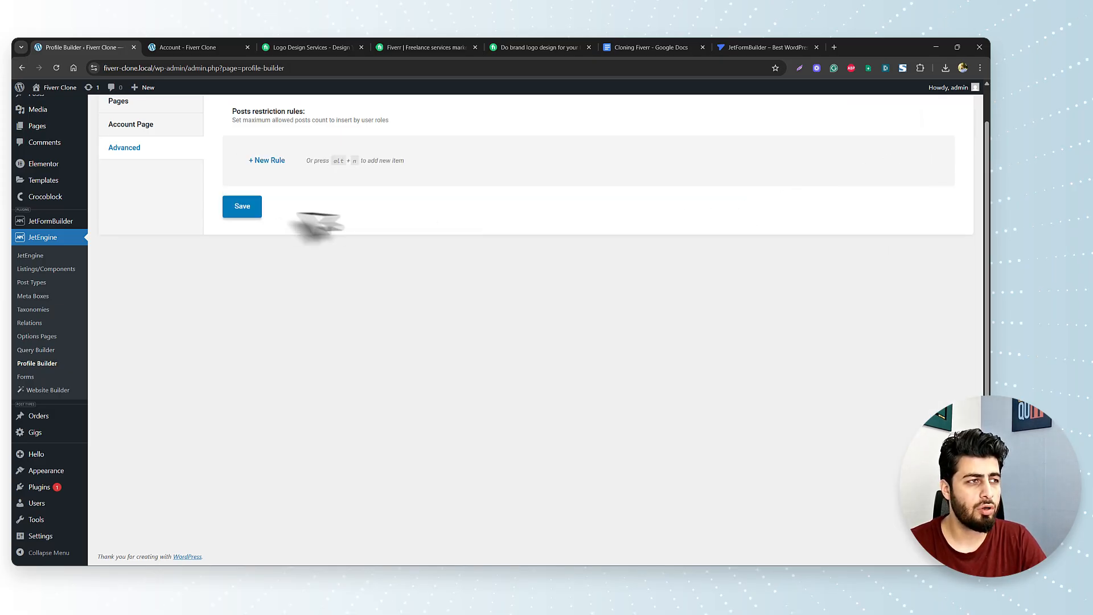
pyautogui.click(242, 208)
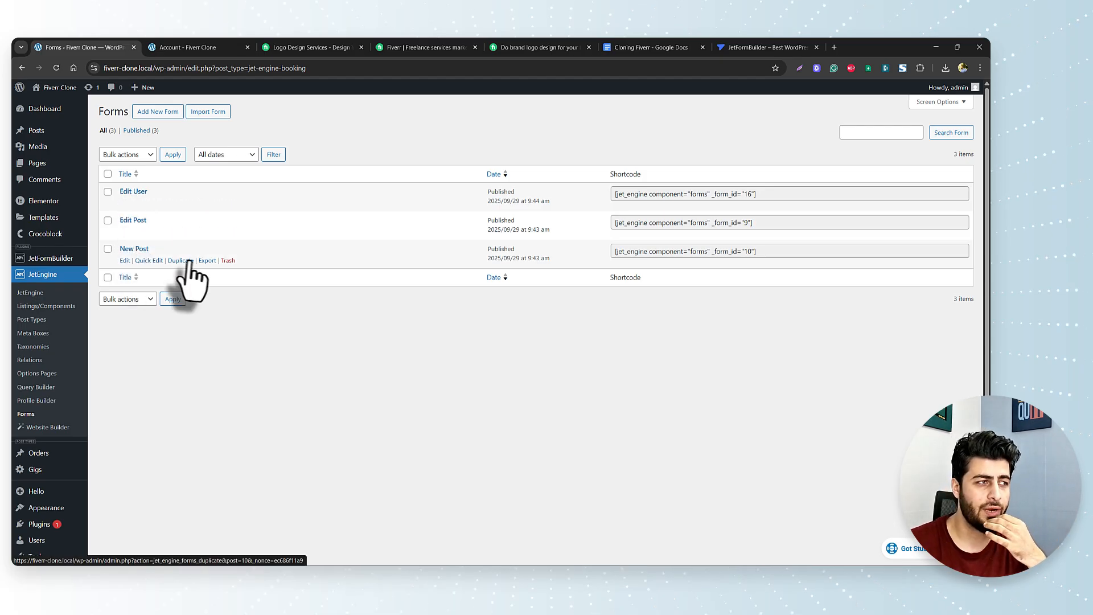
# Review the JetEngine New Post form's fields, post-submit actions and messages, and compare it with the Account page's Add New Post entry
pyautogui.click(125, 261)
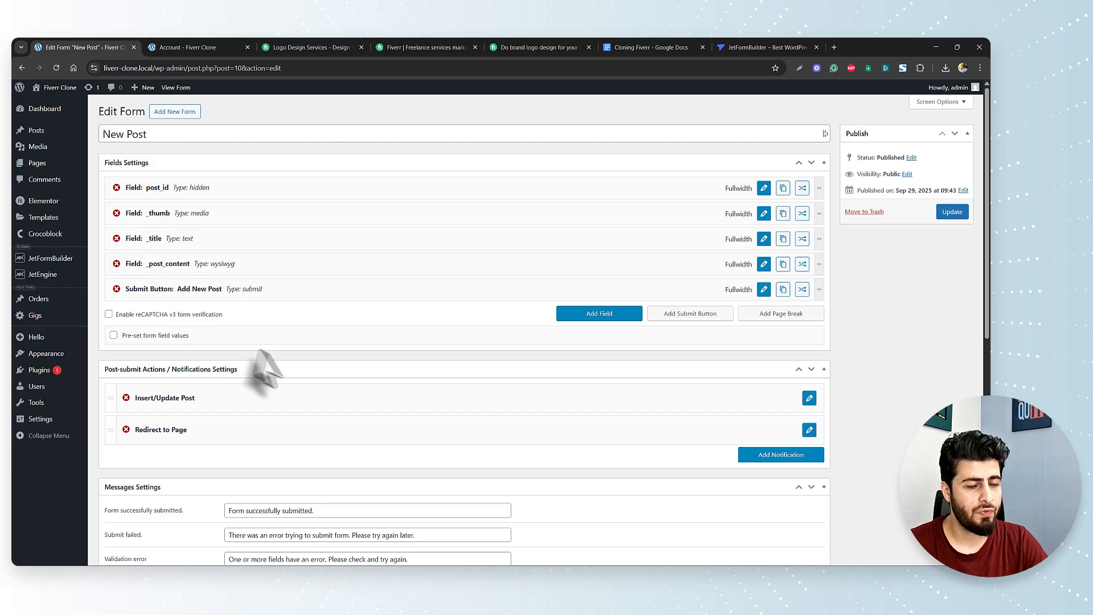
pyautogui.scroll(-5, 319, 397)
pyautogui.scroll(4, 319, 397)
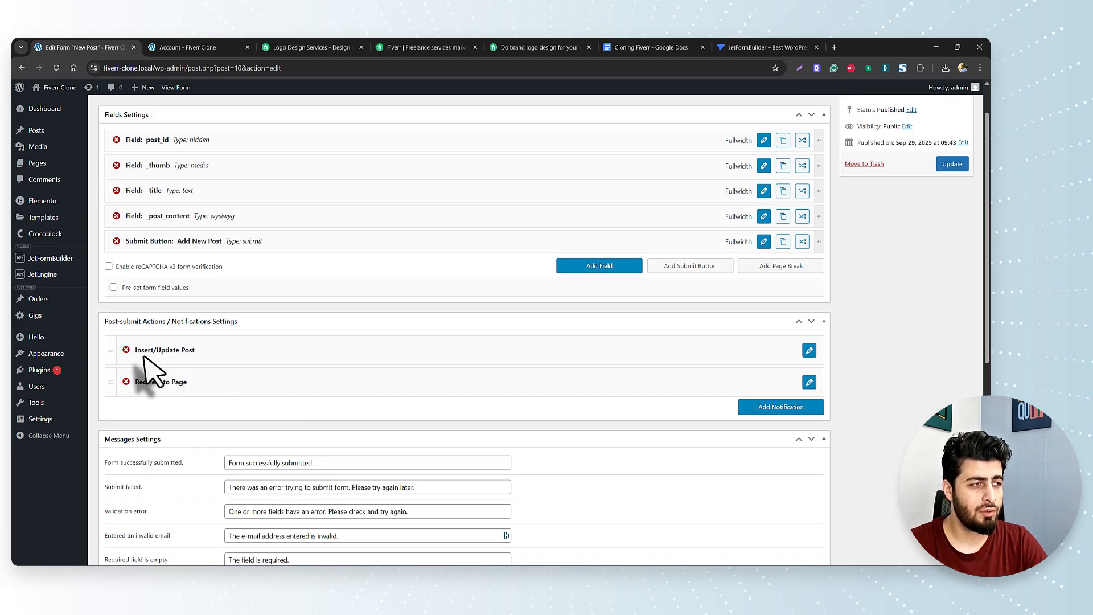
pyautogui.scroll(-2, 152, 393)
pyautogui.scroll(-5, 151, 401)
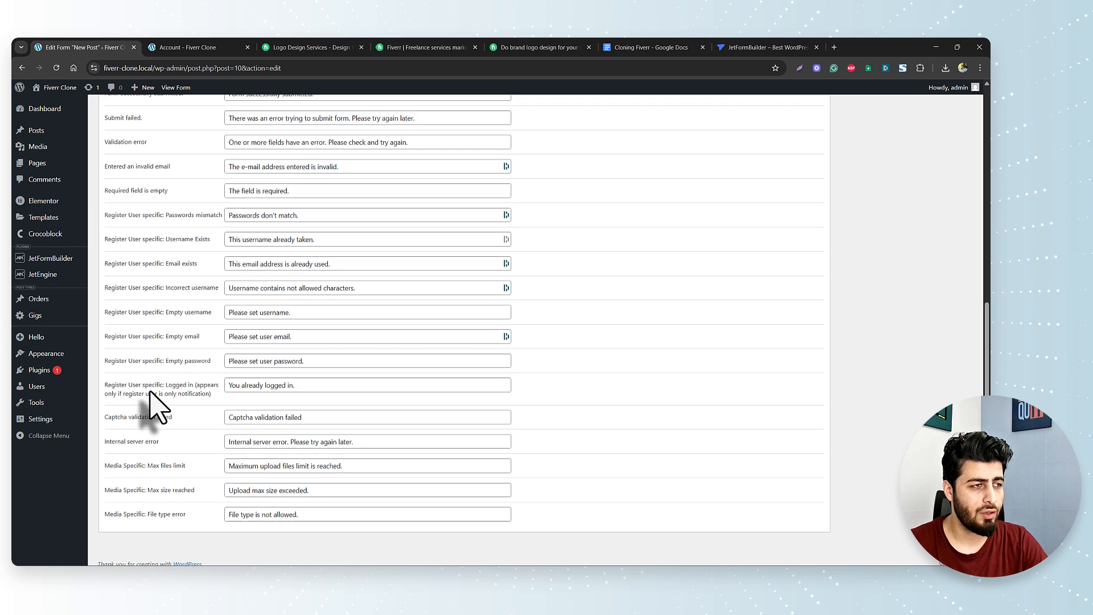
pyautogui.scroll(8, 151, 405)
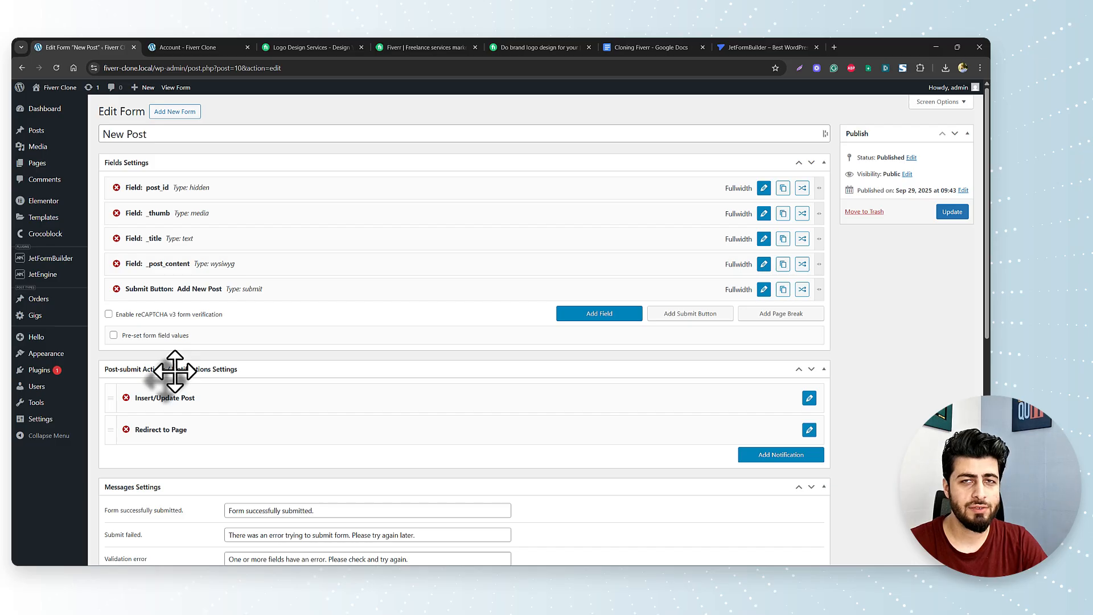
pyautogui.click(191, 46)
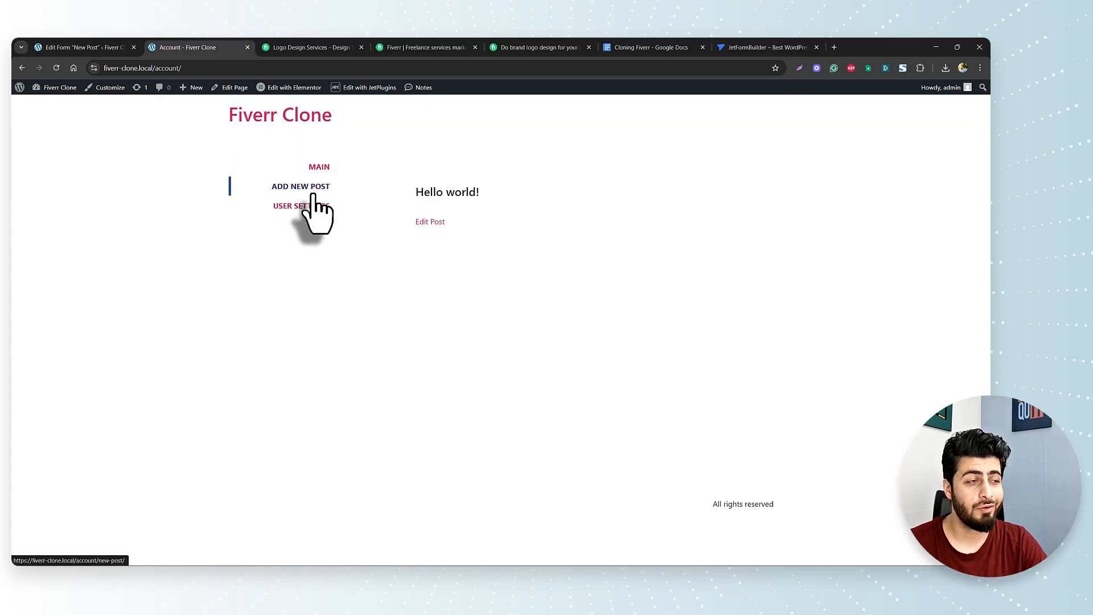
pyautogui.click(86, 46)
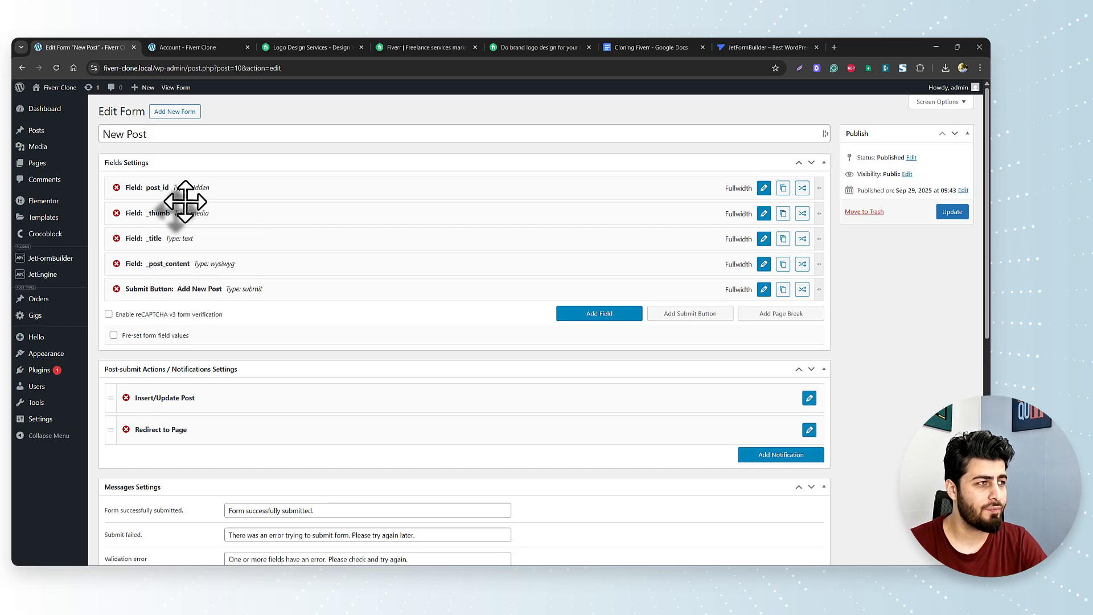
# Create a new blank form in JetFormBuilder and title it Seller Sign Up
pyautogui.moveTo(53, 265)
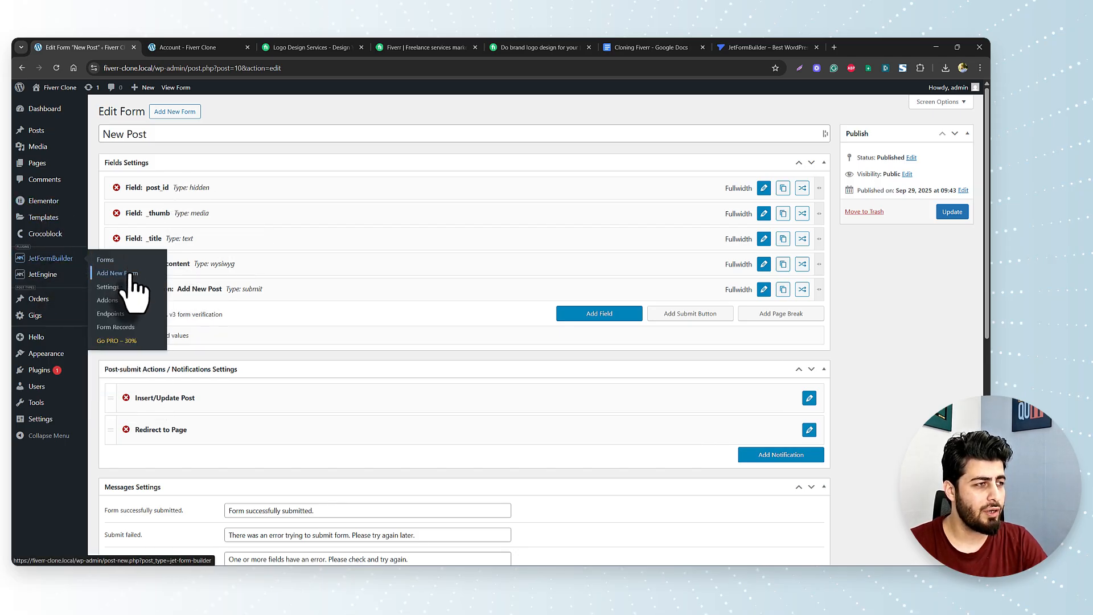
pyautogui.click(106, 259)
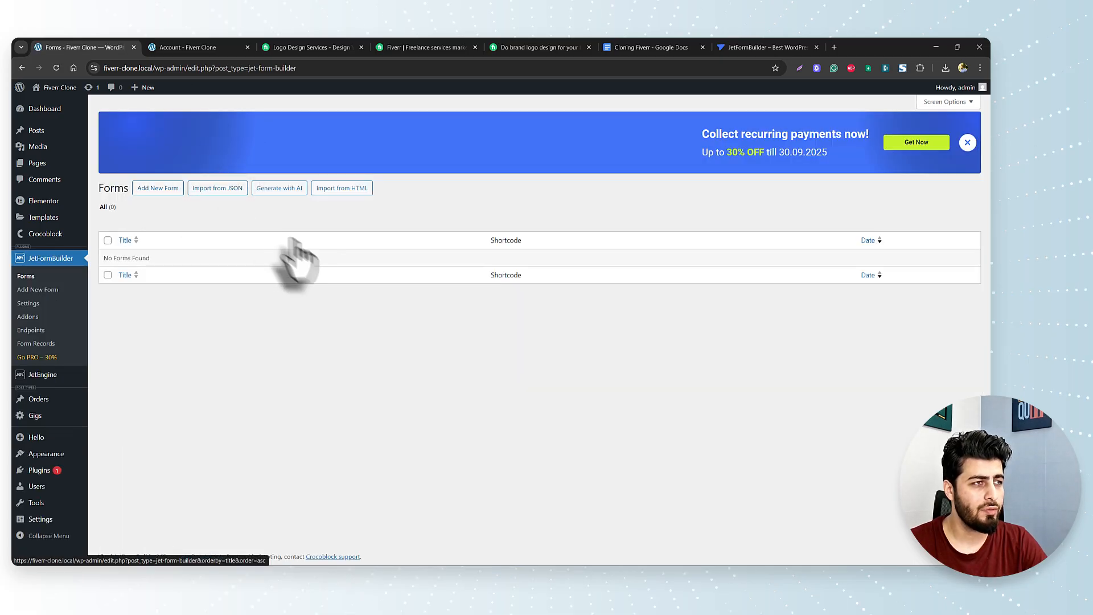
pyautogui.click(162, 189)
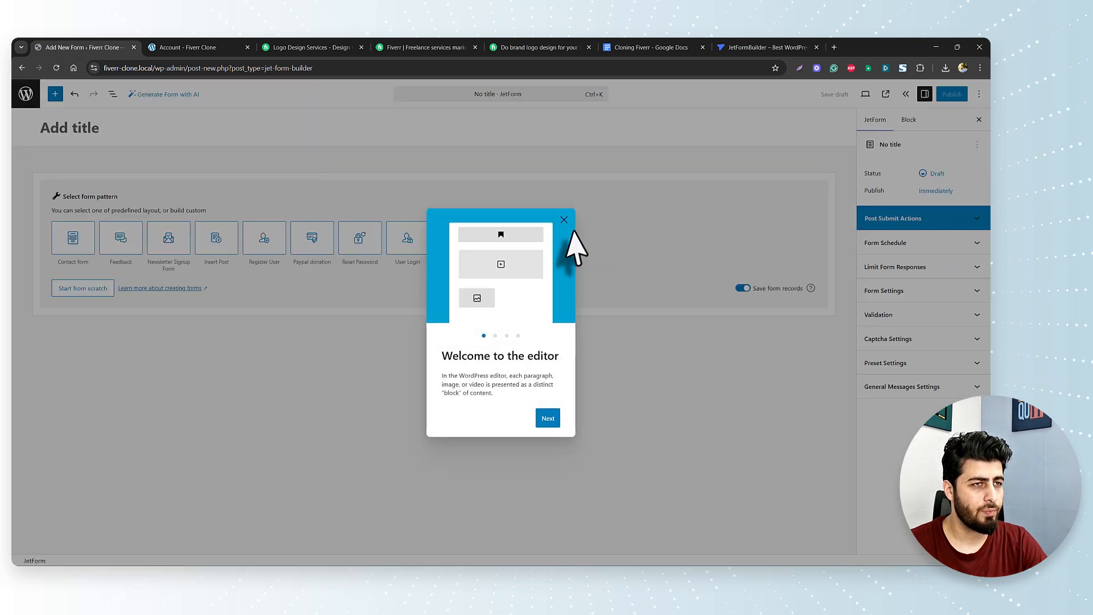
pyautogui.click(563, 220)
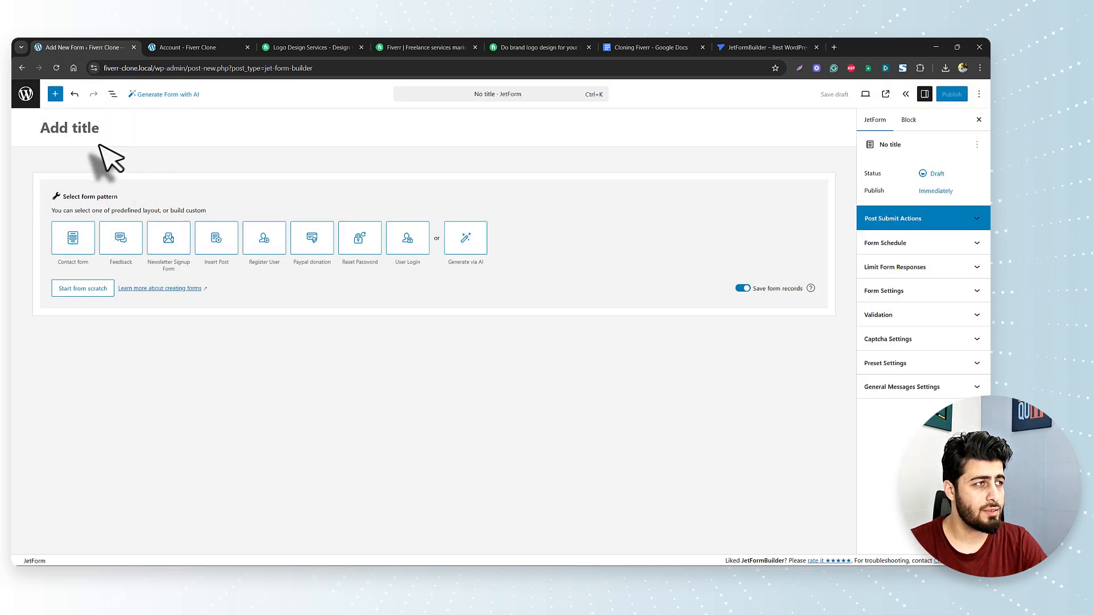
pyautogui.click(89, 127)
pyautogui.write('S')
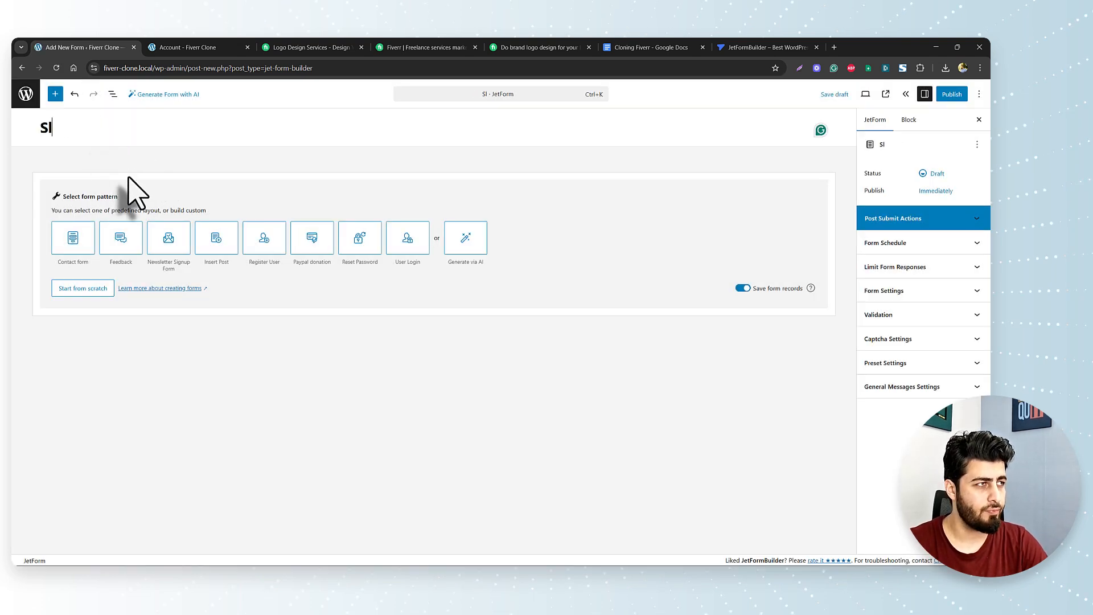
pyautogui.write('eller Sign Up')
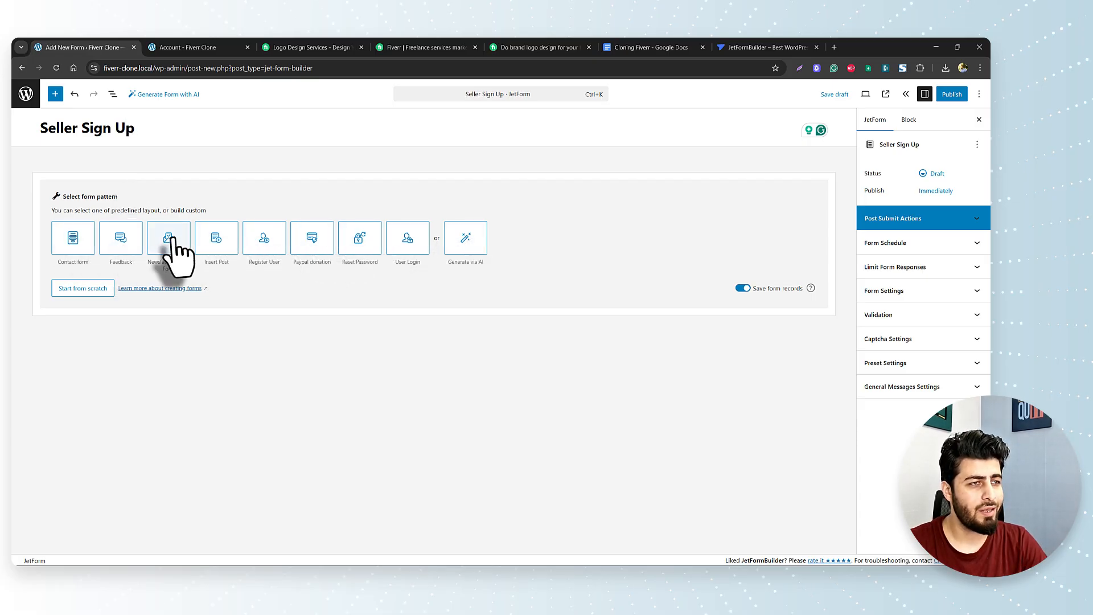
pyautogui.press('Return')
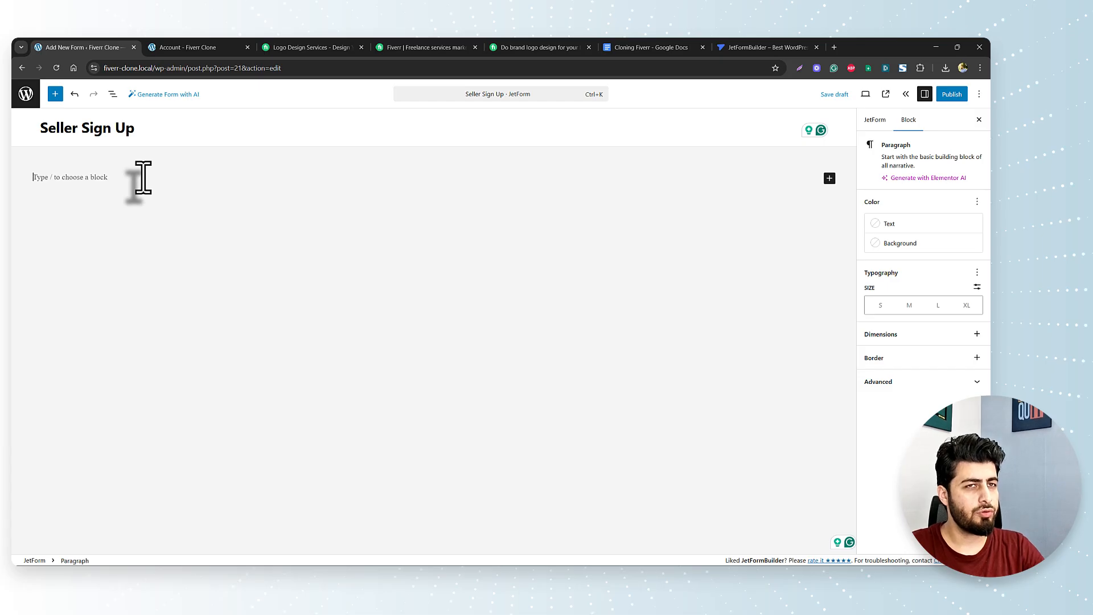
# Insert a Text Field block into the Seller Sign Up form and set its field type to Email
pyautogui.write('/')
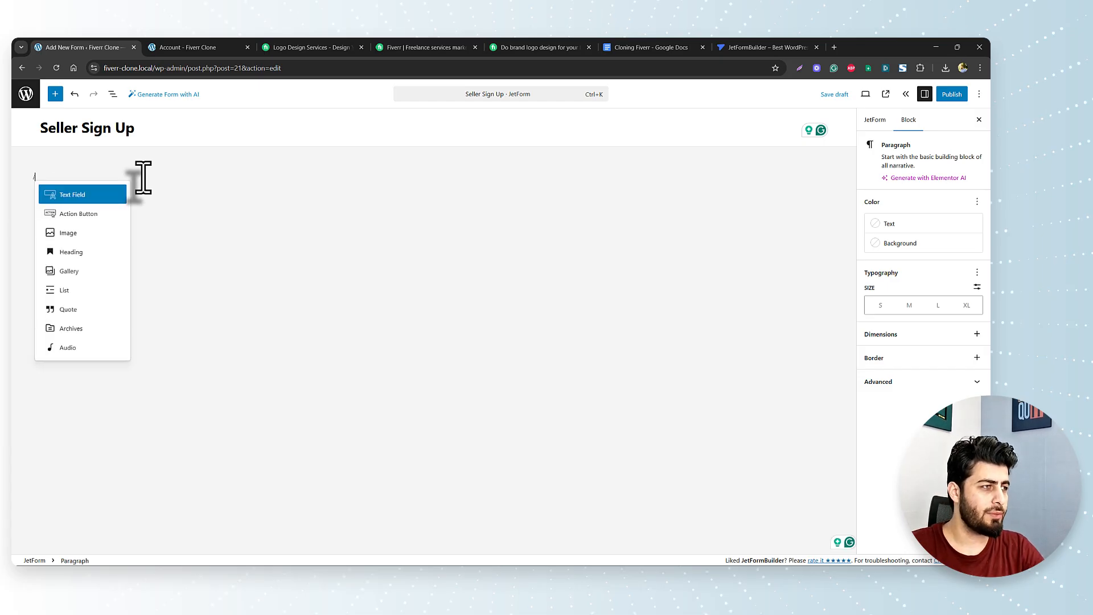
pyautogui.write('text')
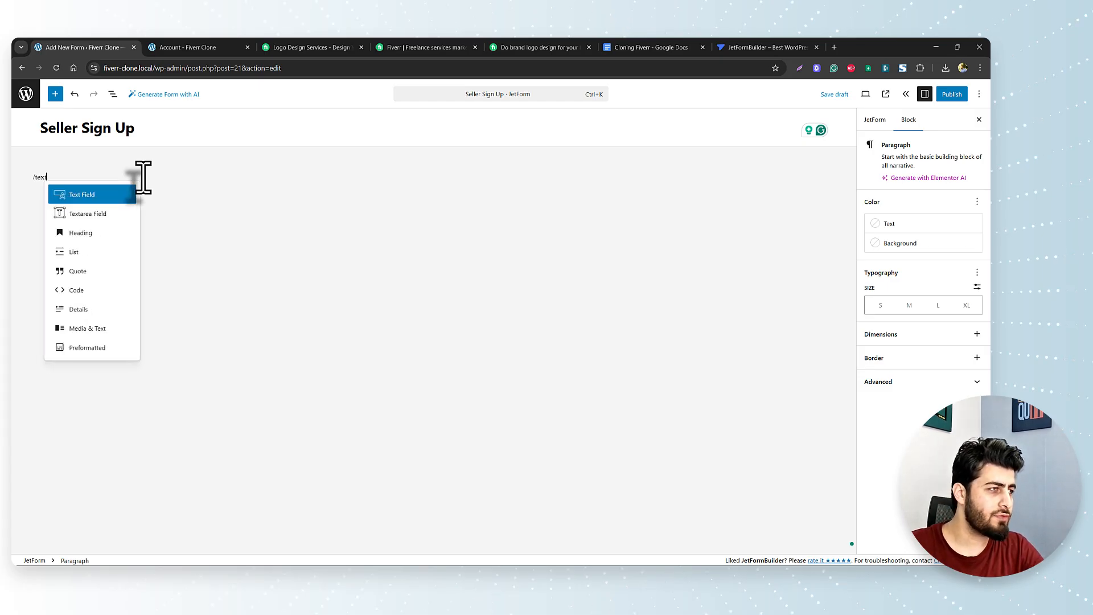
pyautogui.click(72, 196)
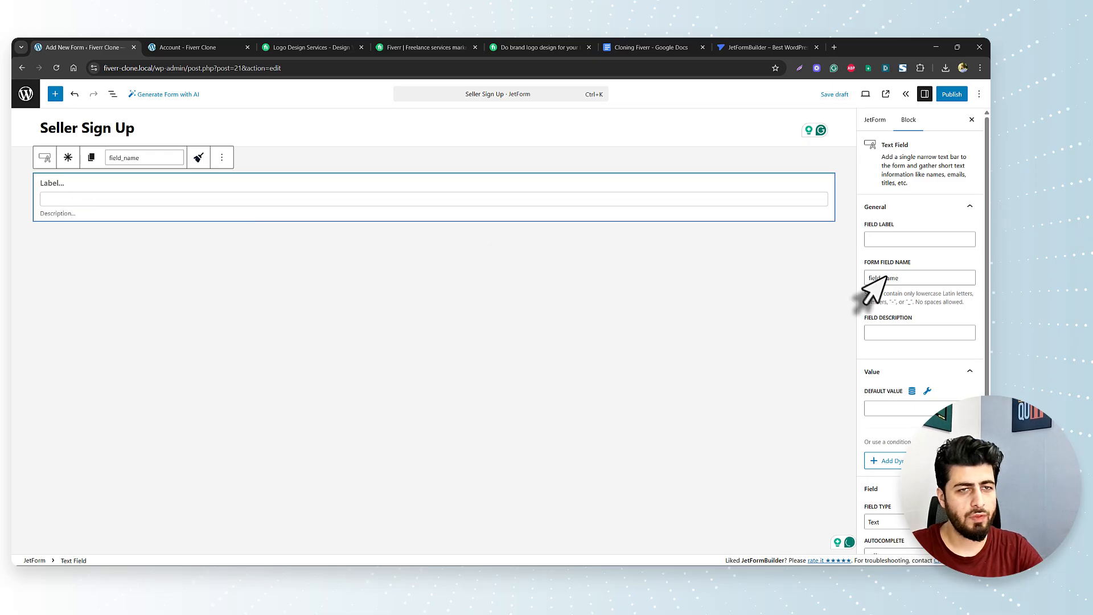
pyautogui.scroll(-3, 908, 333)
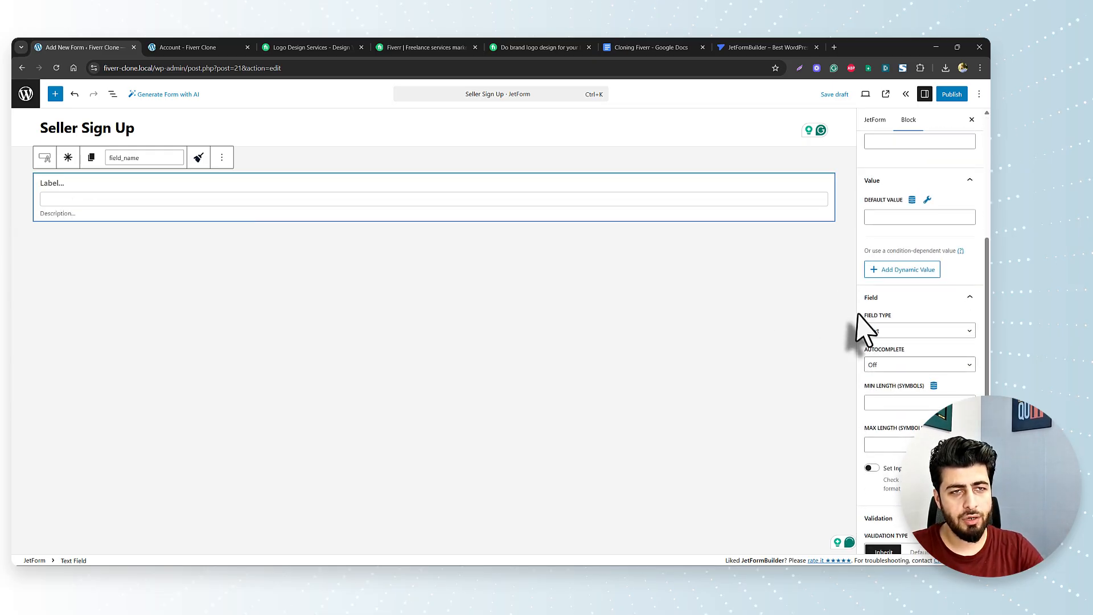
pyautogui.click(890, 330)
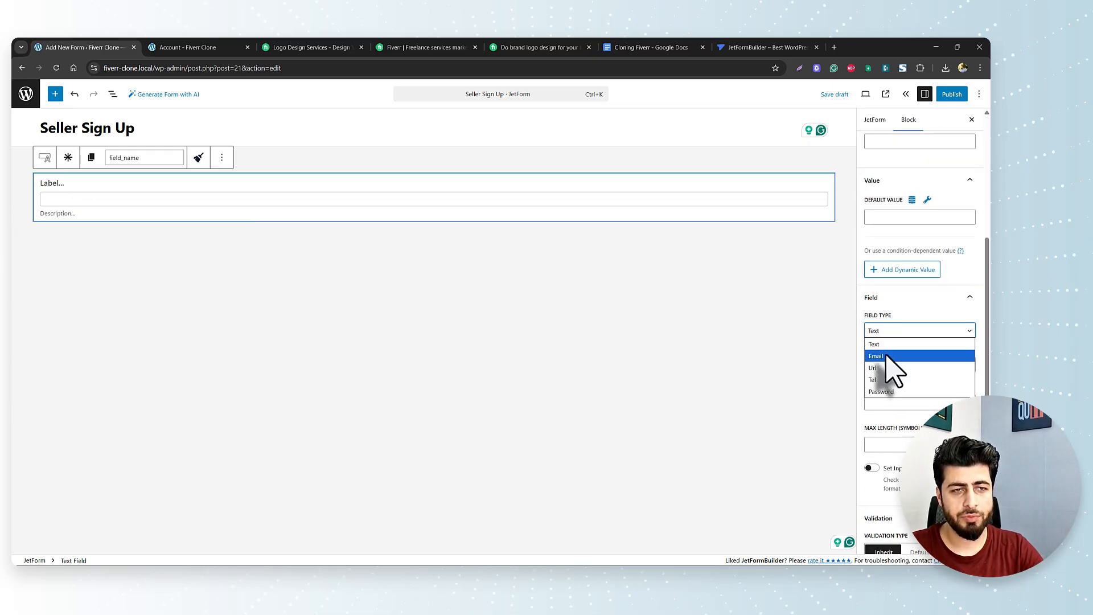
pyautogui.click(886, 357)
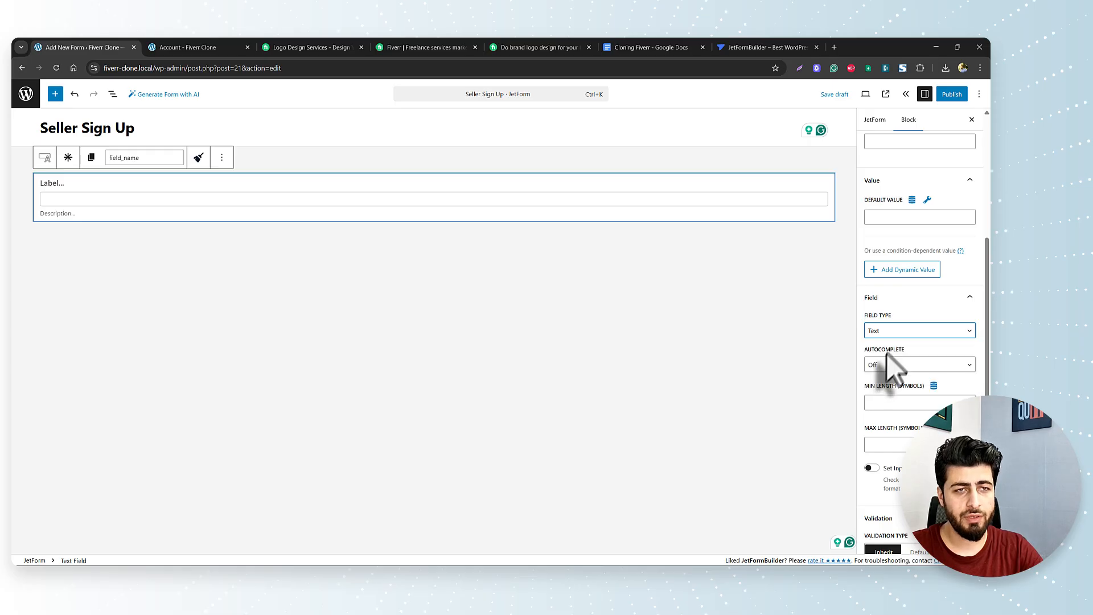
# Set the email-type field's form field name to email and its label to Email
pyautogui.scroll(3, 908, 370)
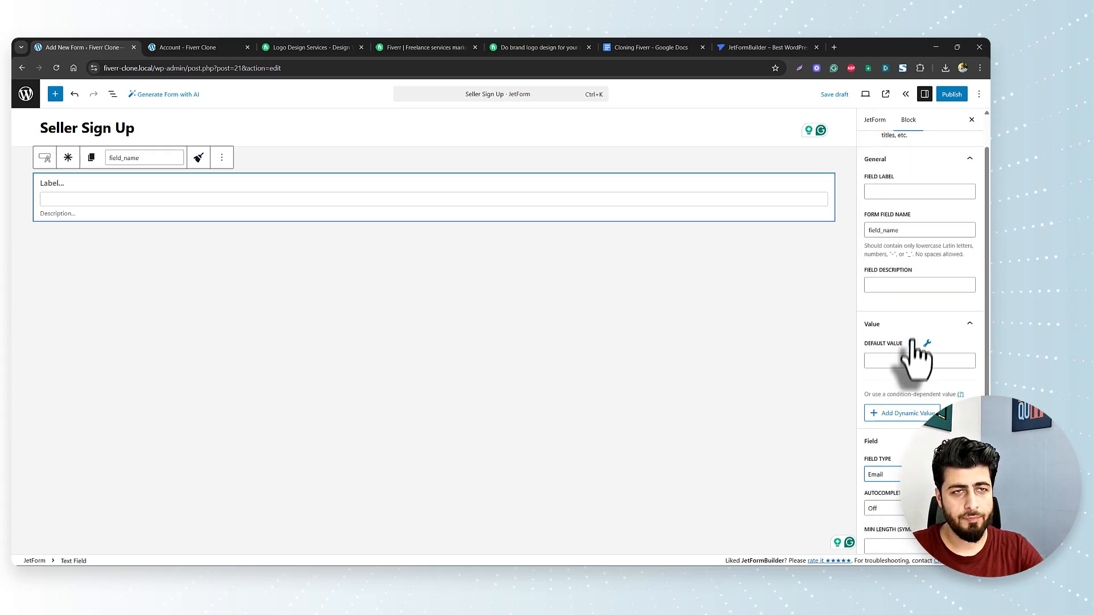
pyautogui.click(897, 230)
pyautogui.doubleClick(890, 230)
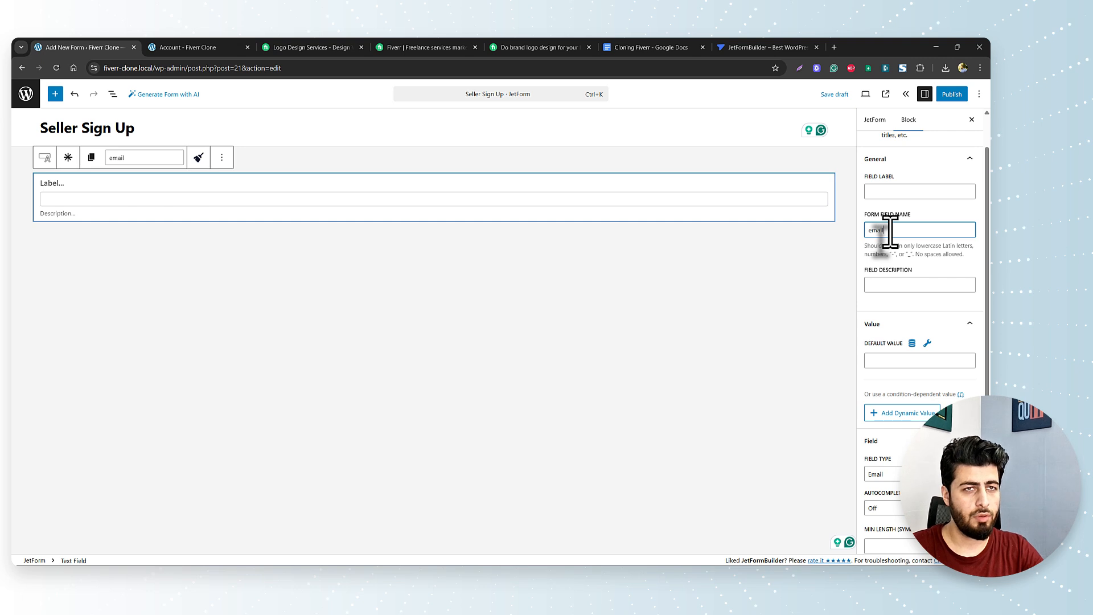
pyautogui.click(902, 191)
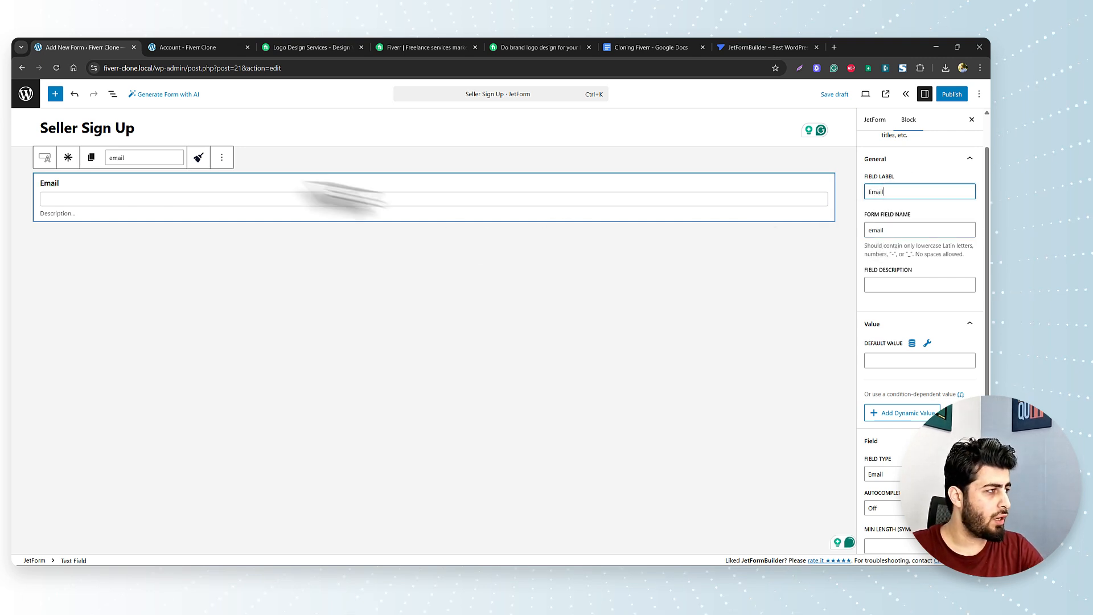
# Add a second Text Field block to the form and move it above the Email field
pyautogui.click(266, 249)
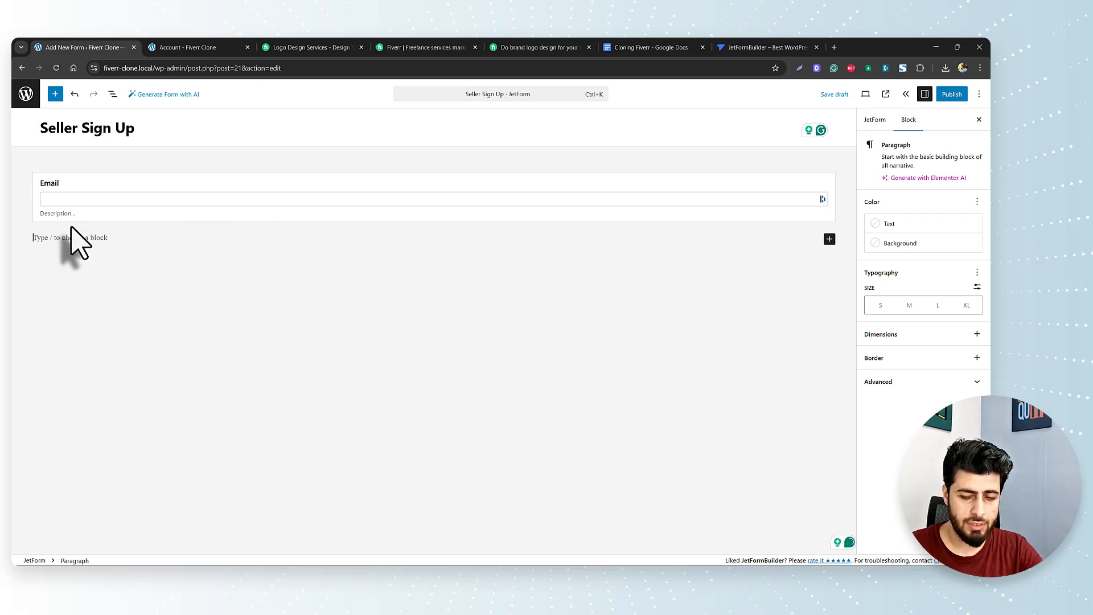
pyautogui.write('/text')
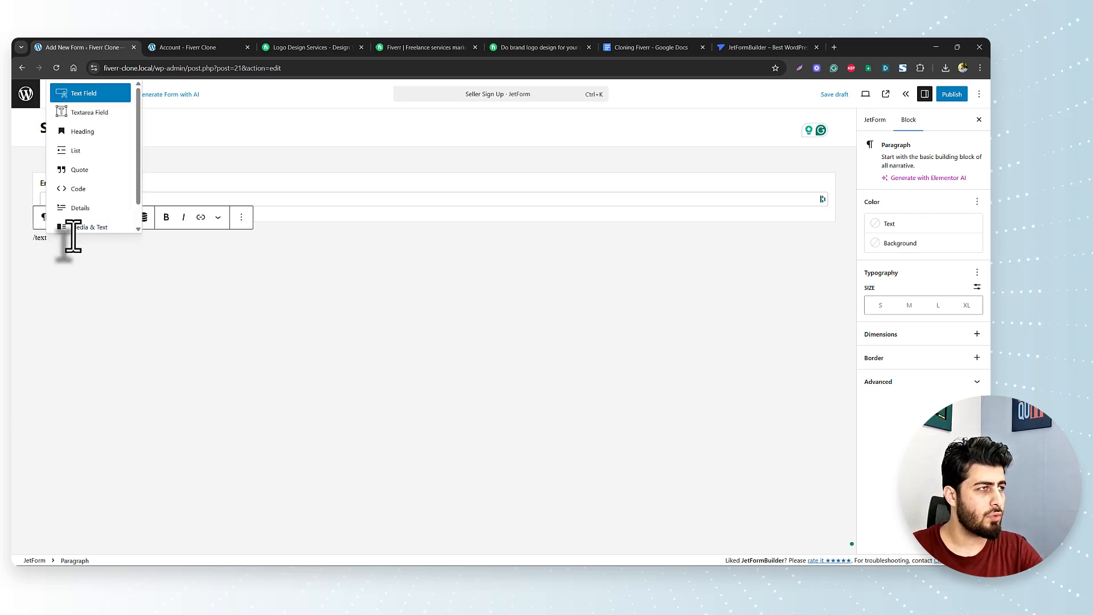
pyautogui.click(112, 96)
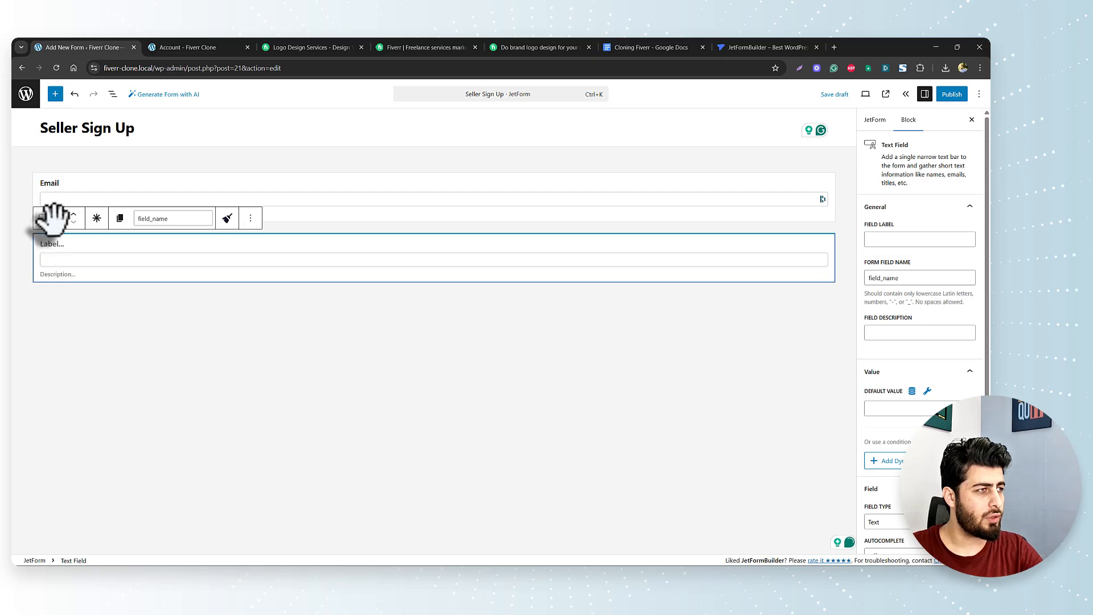
pyautogui.click(73, 215)
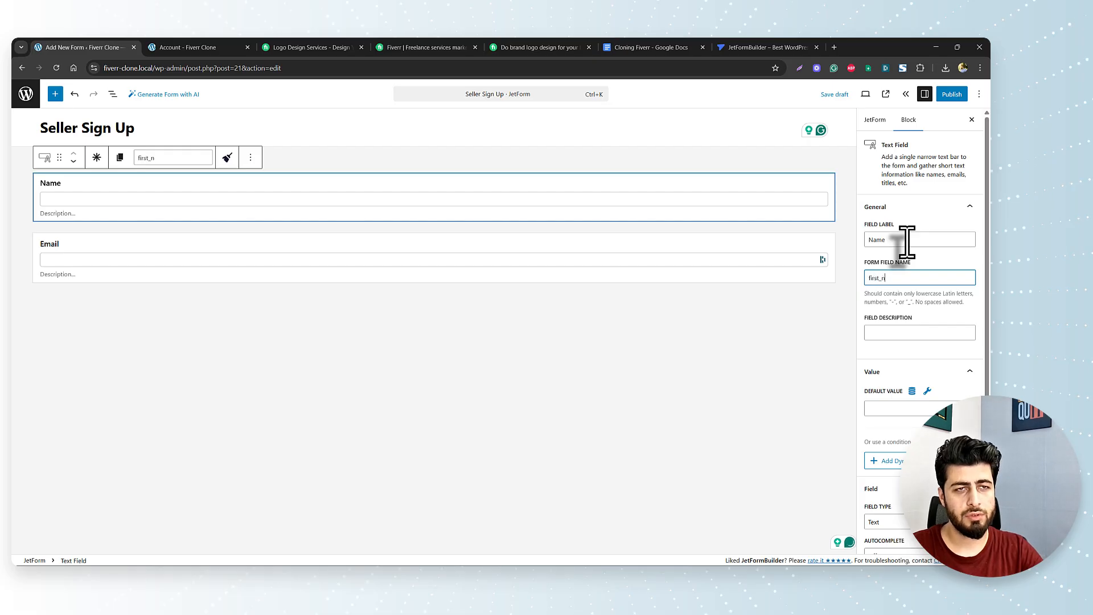
# Label the text field above Email as First Name, with first_name as its form field name, and keep that field selected
pyautogui.doubleClick(907, 239)
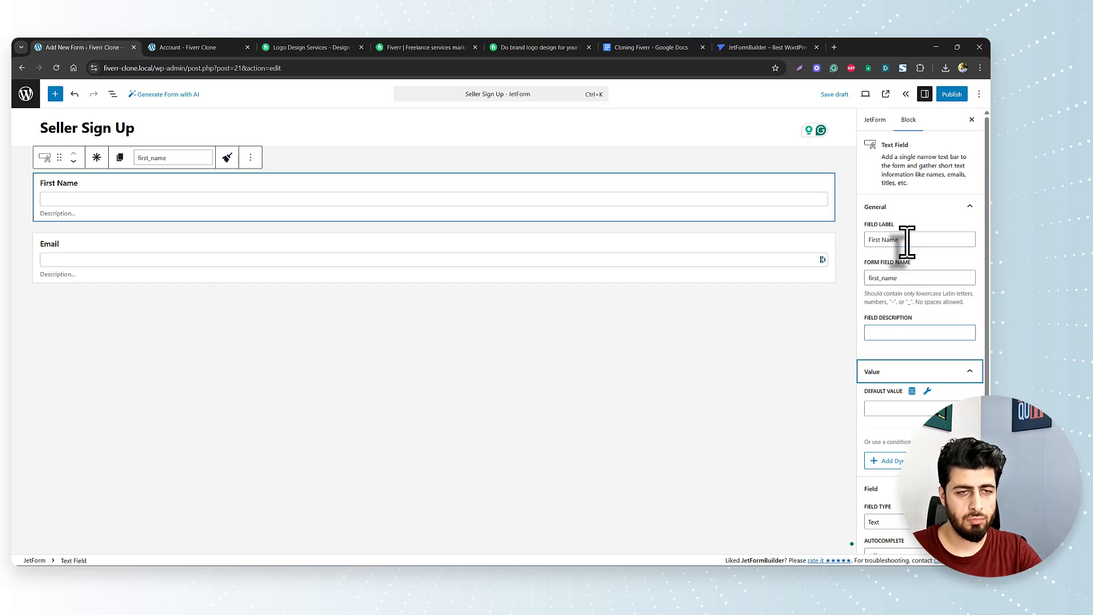
pyautogui.scroll(-3, 908, 267)
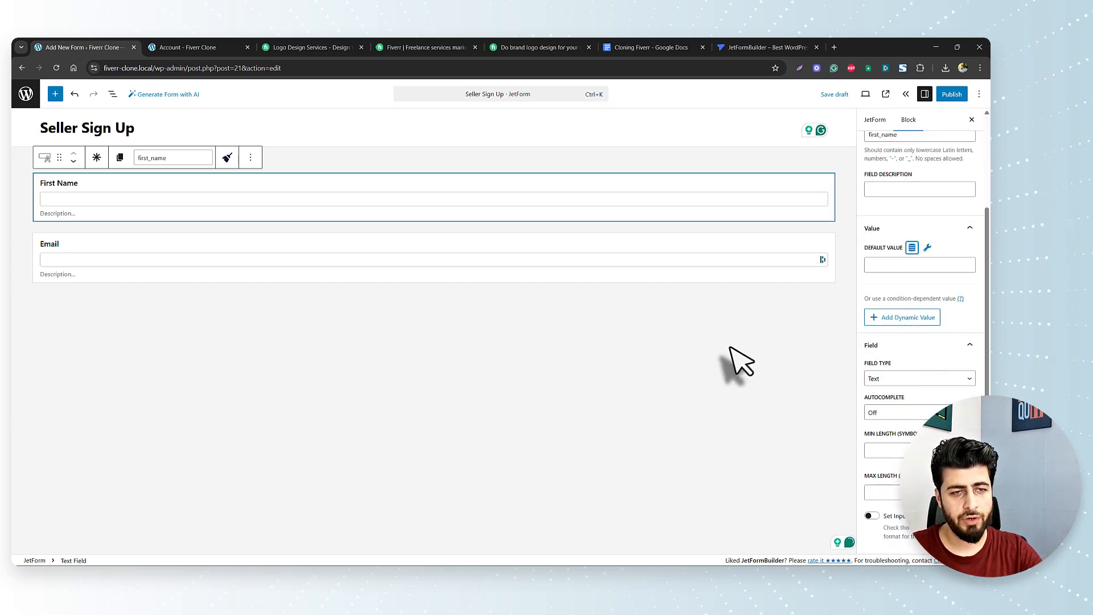
pyautogui.click(575, 307)
pyautogui.click(123, 202)
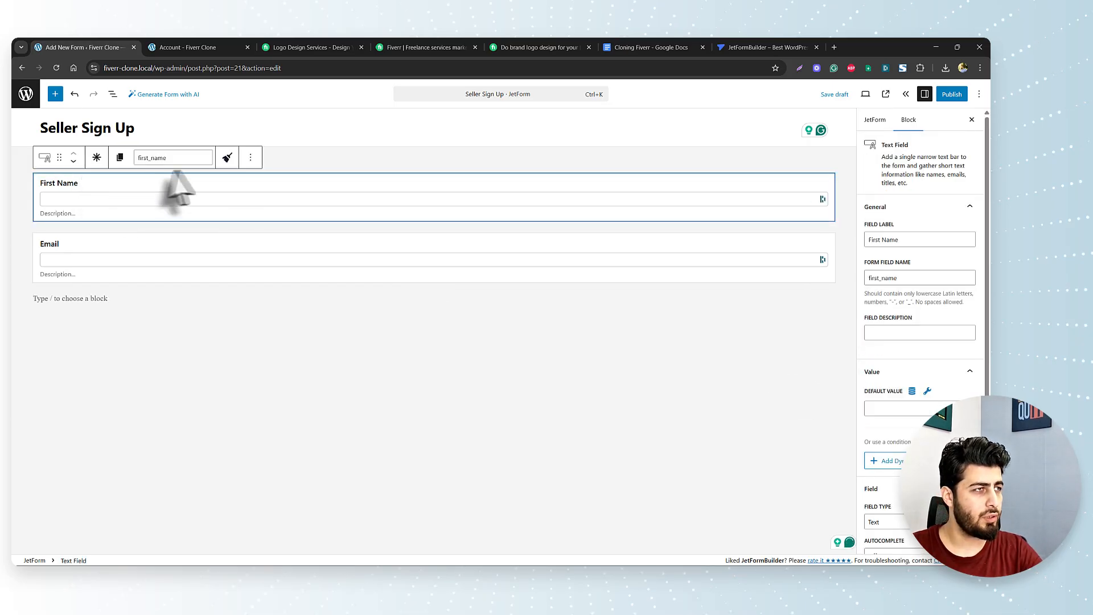
# Duplicate the First Name field and give the copy the label Last Name and the form field name last_name
pyautogui.click(120, 159)
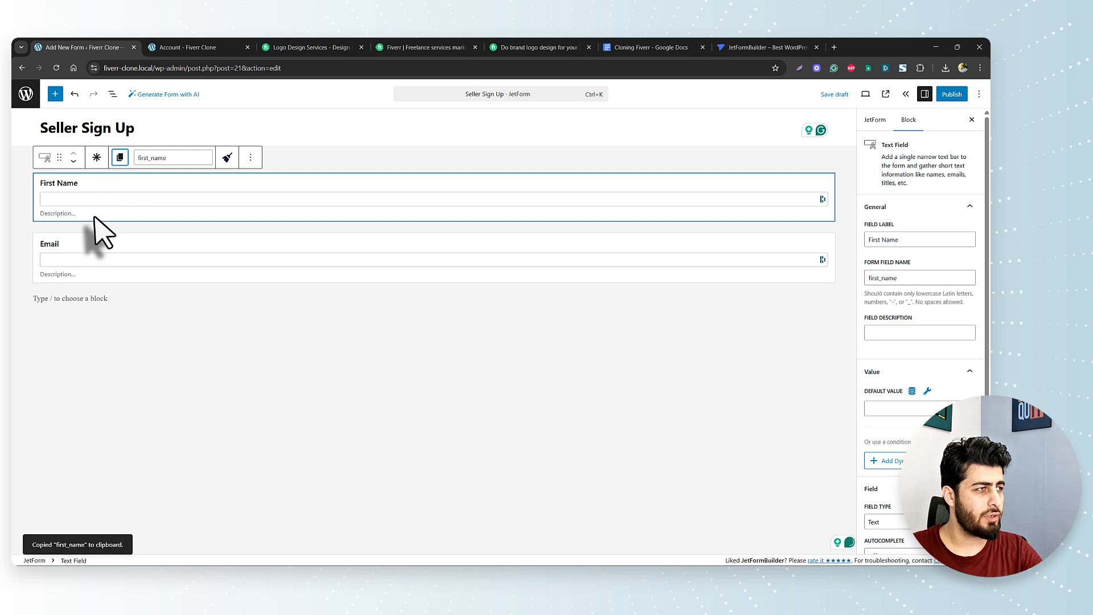
pyautogui.click(250, 159)
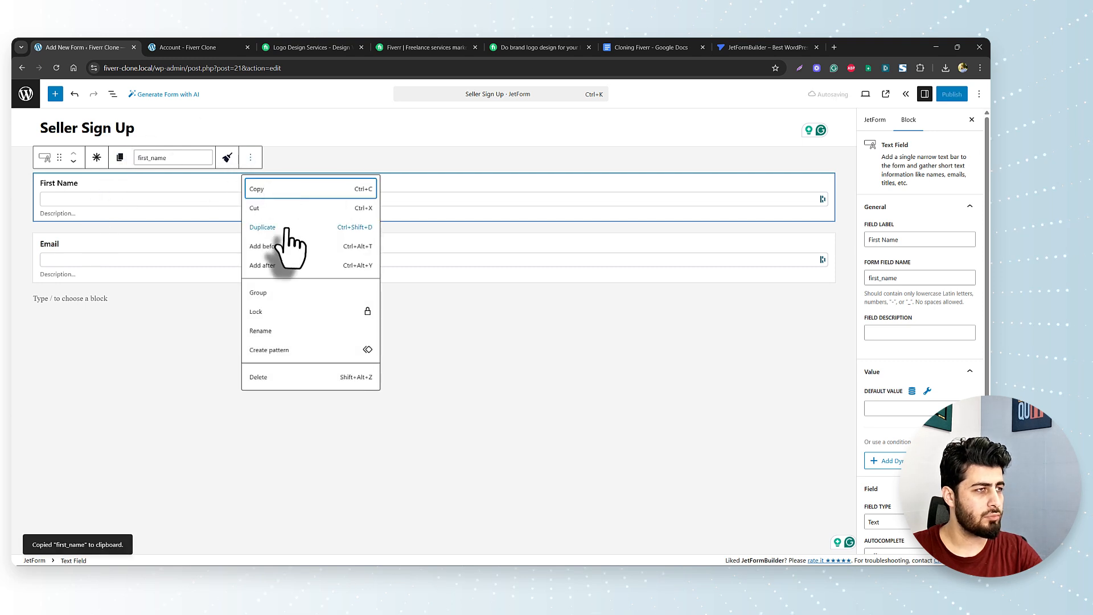
pyautogui.click(285, 230)
pyautogui.click(920, 239)
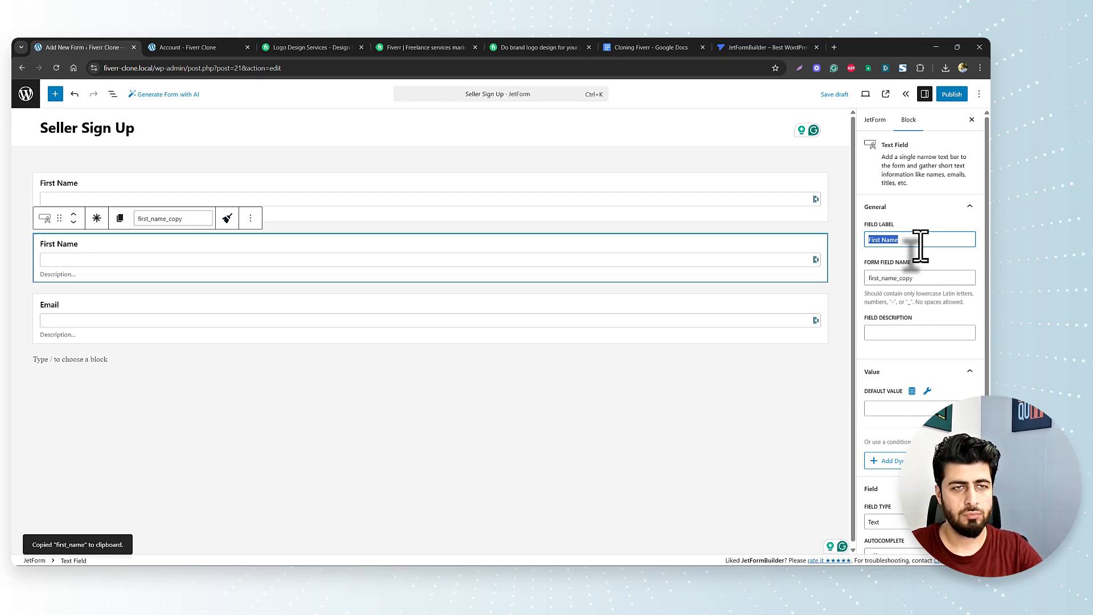
pyautogui.press('Tab')
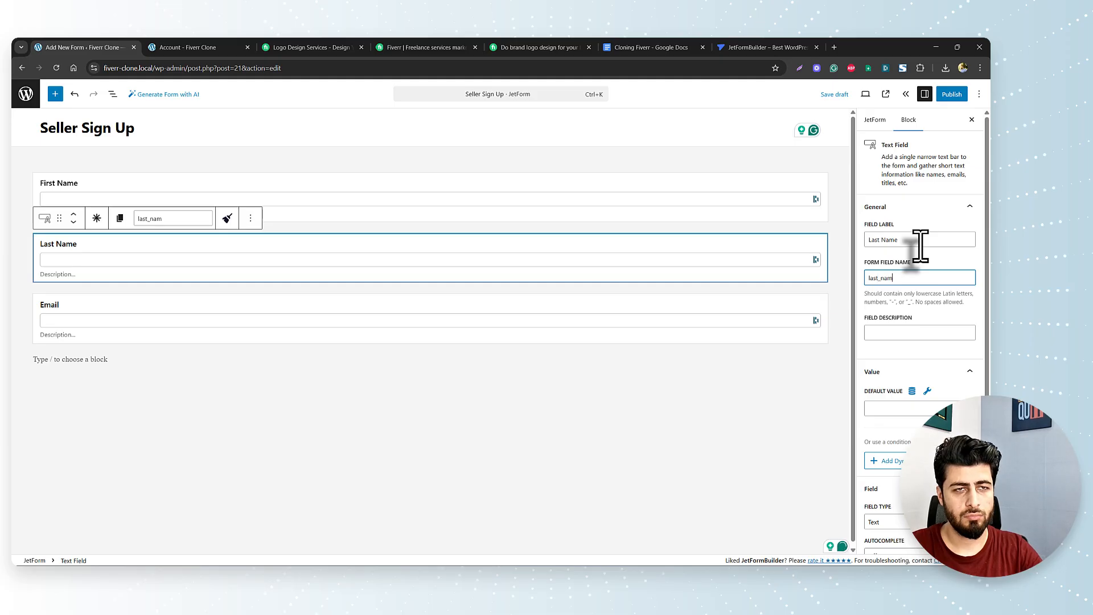
pyautogui.scroll(-3, 919, 319)
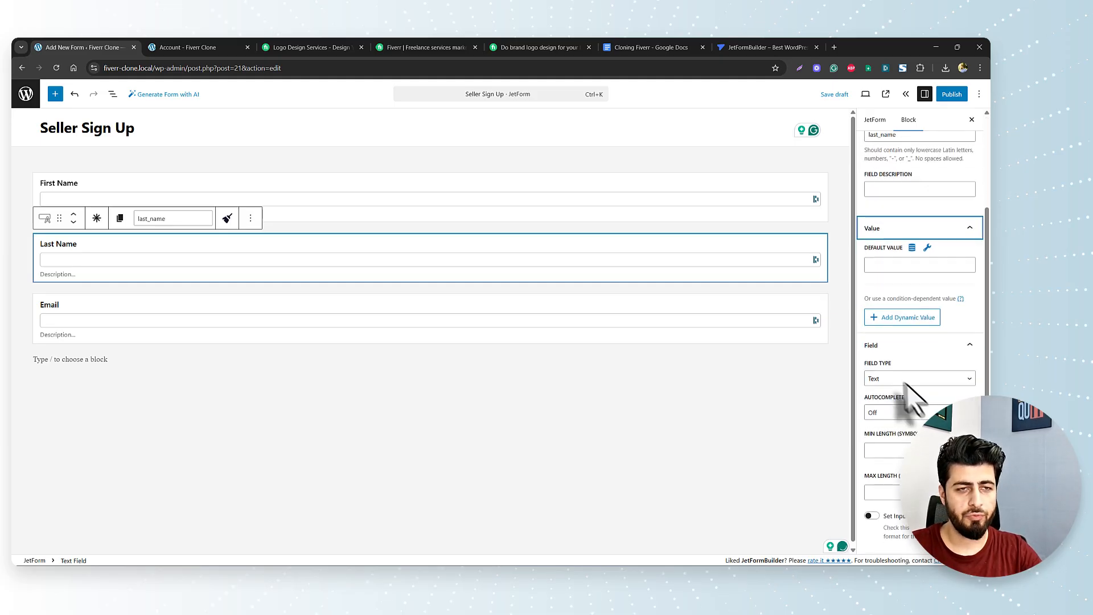
# Insert a Text Field block below the Email field
pyautogui.click(463, 362)
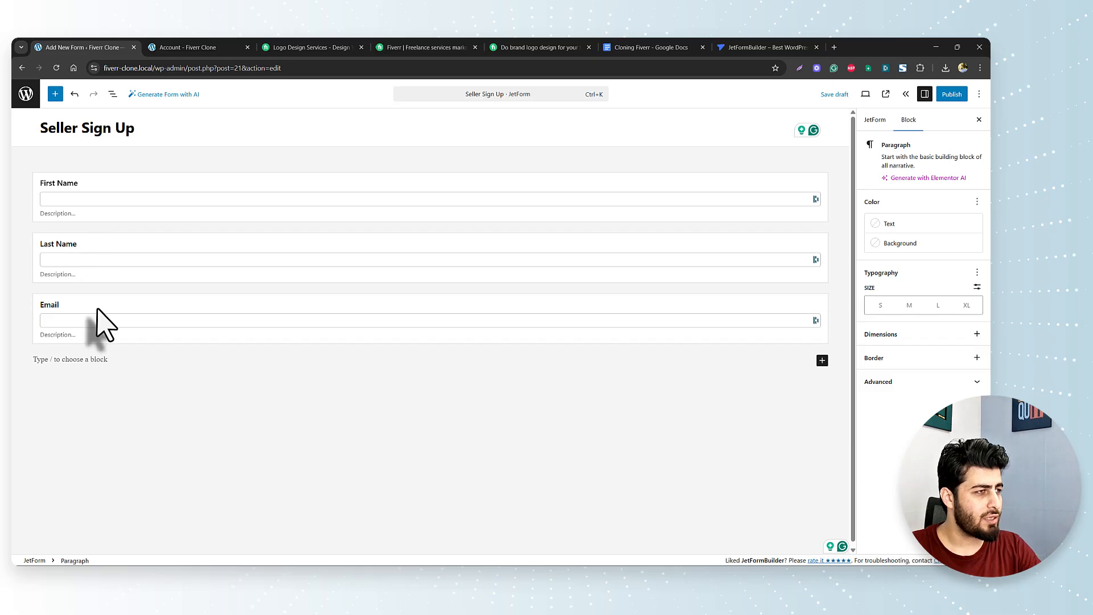
pyautogui.write('/tex')
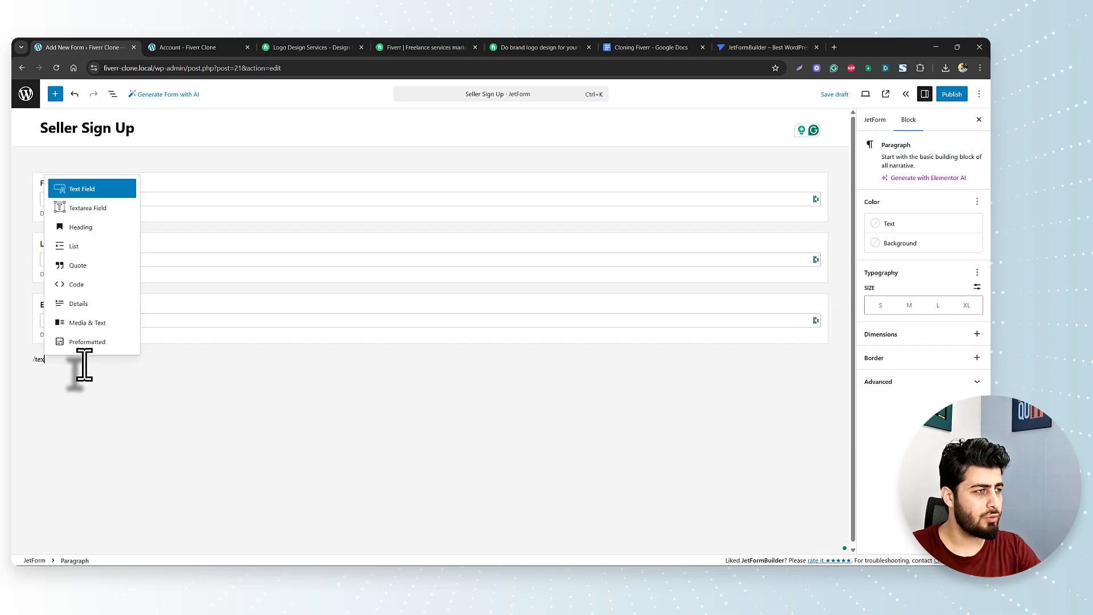
pyautogui.write('t')
pyautogui.click(100, 190)
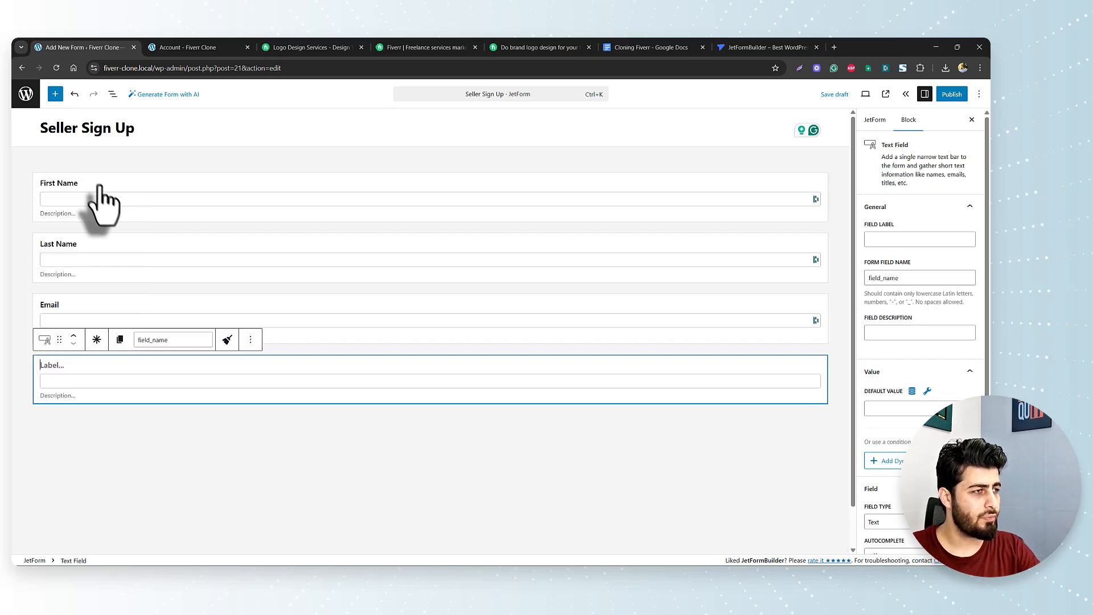
# Label the text field below Email as Password, with password as its form field name
pyautogui.click(914, 242)
pyautogui.write('Passwor')
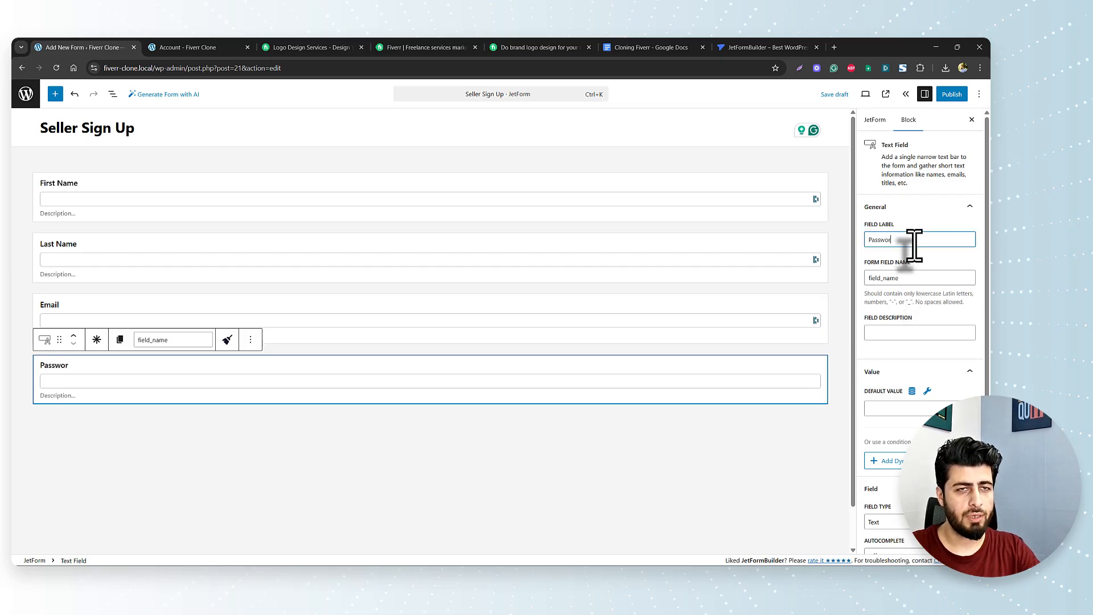
pyautogui.write('d')
pyautogui.press('Tab')
pyautogui.press('Tab')
pyautogui.press('Tab')
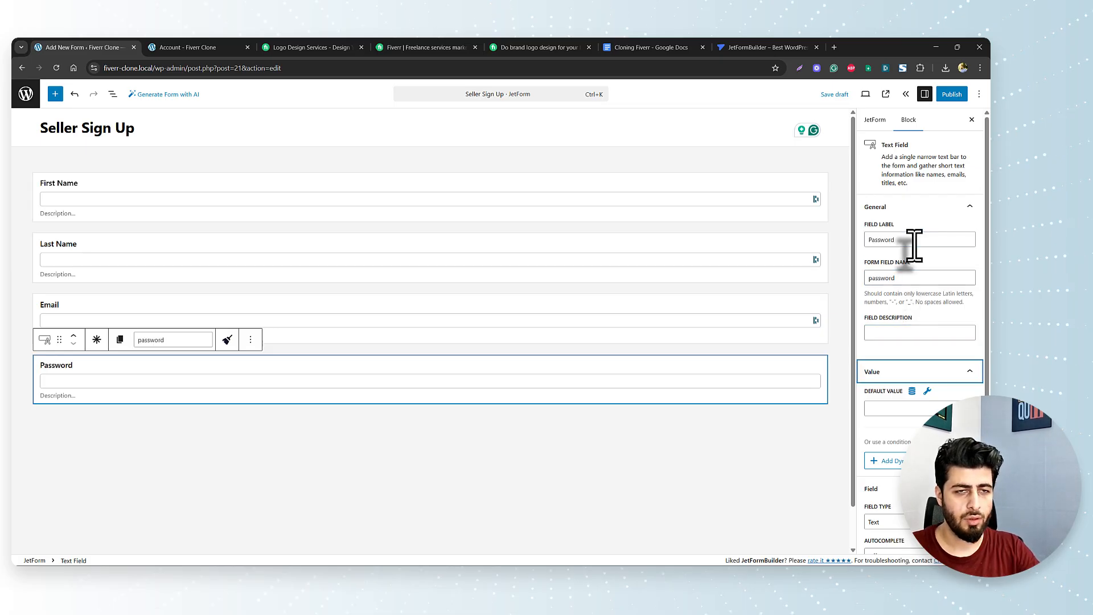
# Set the Password field's field type to Password
pyautogui.scroll(-3, 911, 342)
pyautogui.click(905, 381)
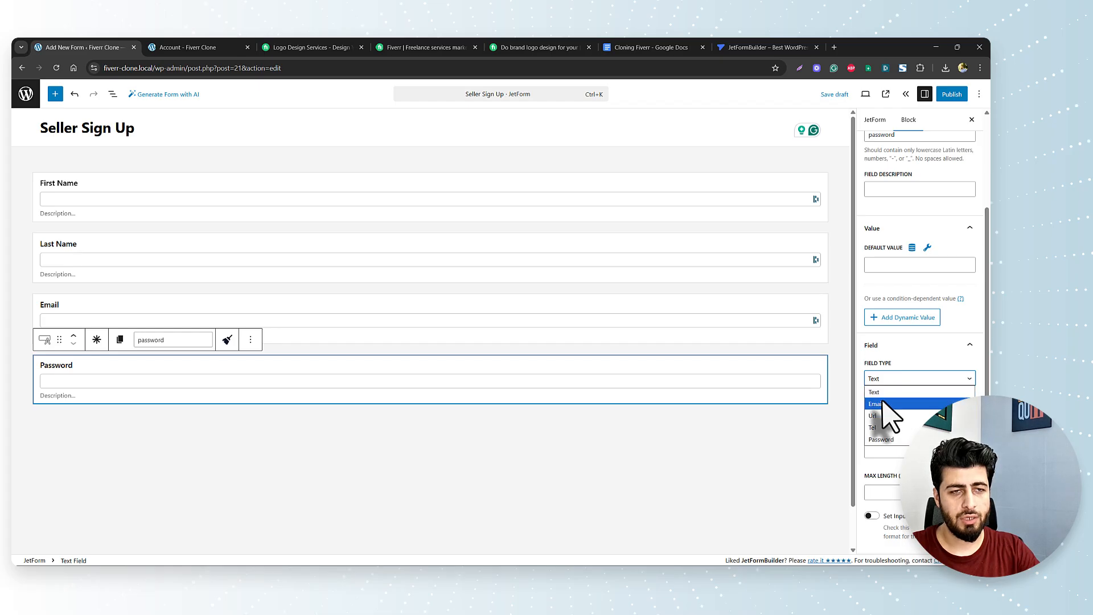
pyautogui.click(891, 440)
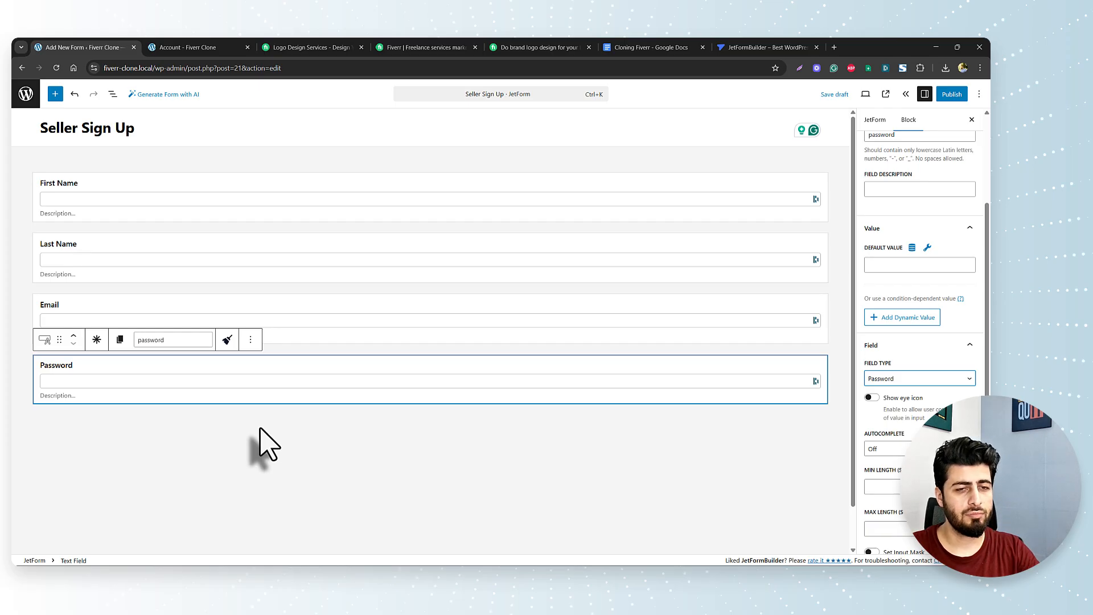
pyautogui.scroll(-2, 934, 450)
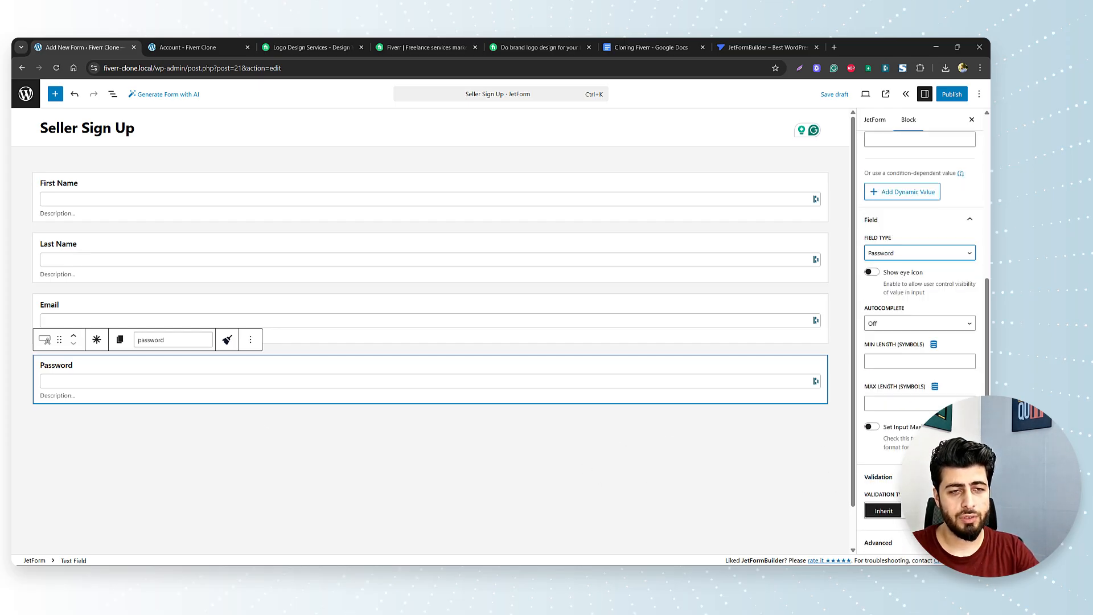
pyautogui.scroll(3, 895, 490)
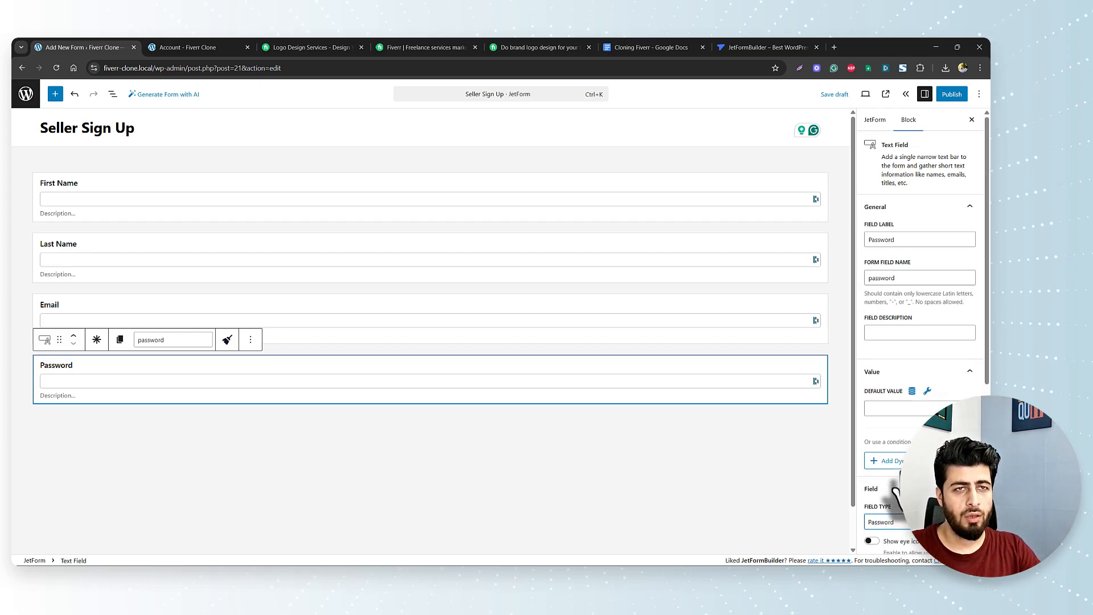
pyautogui.scroll(-2, 895, 490)
# Examine the form's Verification post submit action, including who can verify the submission, the email field and the custom verification email option
pyautogui.click(875, 120)
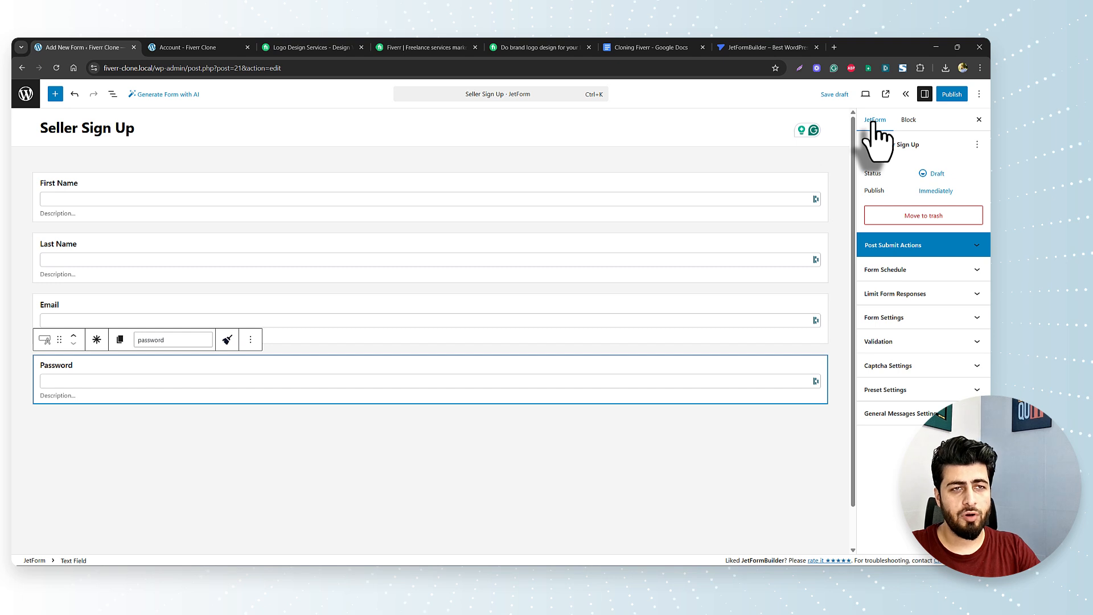
pyautogui.click(918, 250)
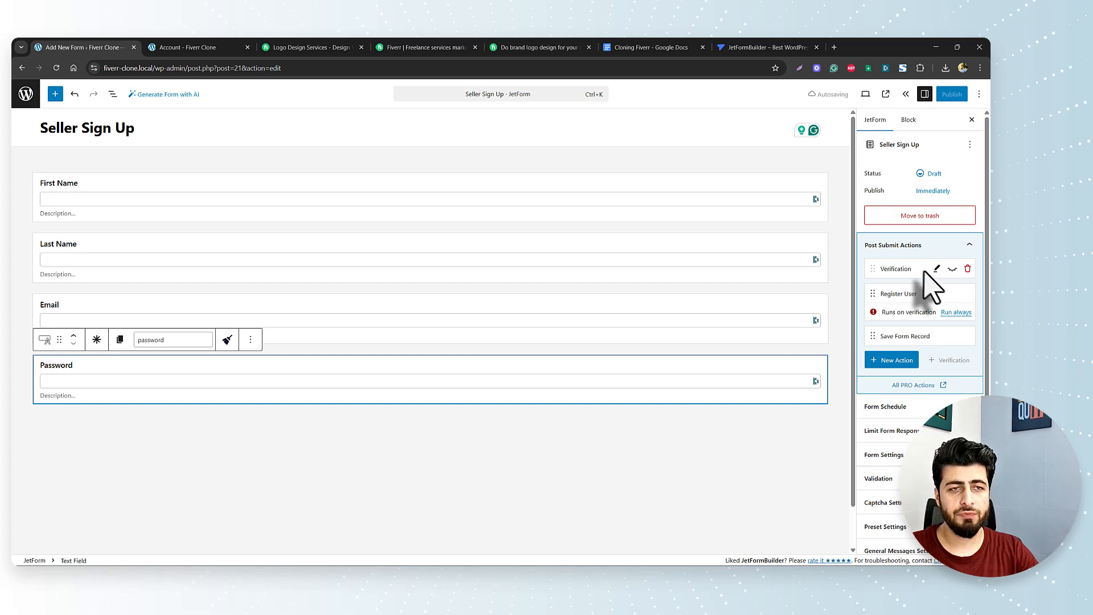
pyautogui.click(937, 269)
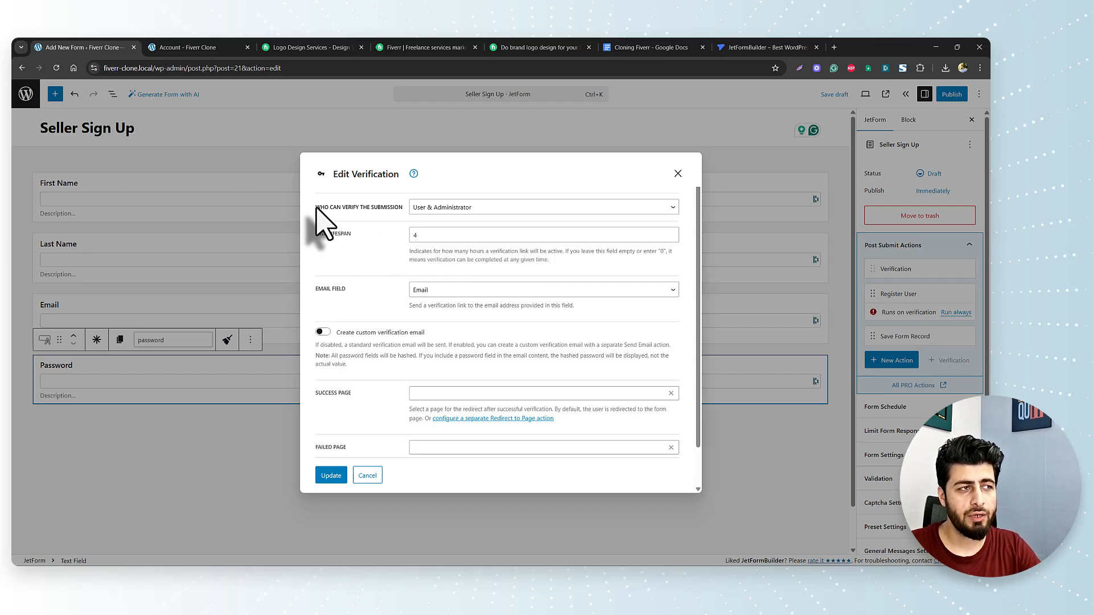
pyautogui.moveTo(316, 209); pyautogui.dragTo(372, 209)
pyautogui.click(379, 208)
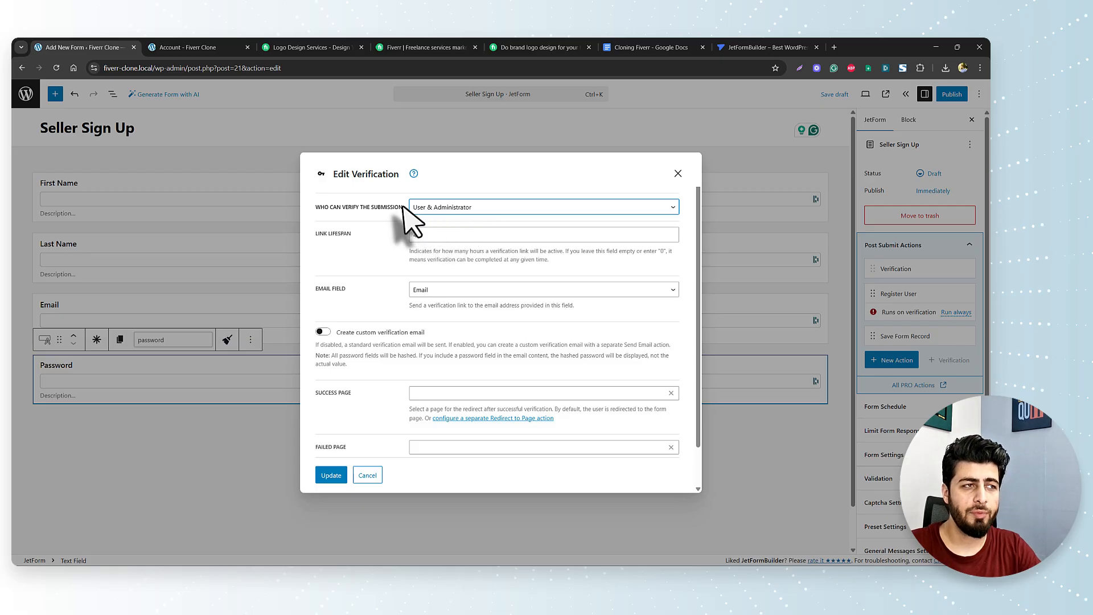
pyautogui.moveTo(318, 288); pyautogui.dragTo(348, 289)
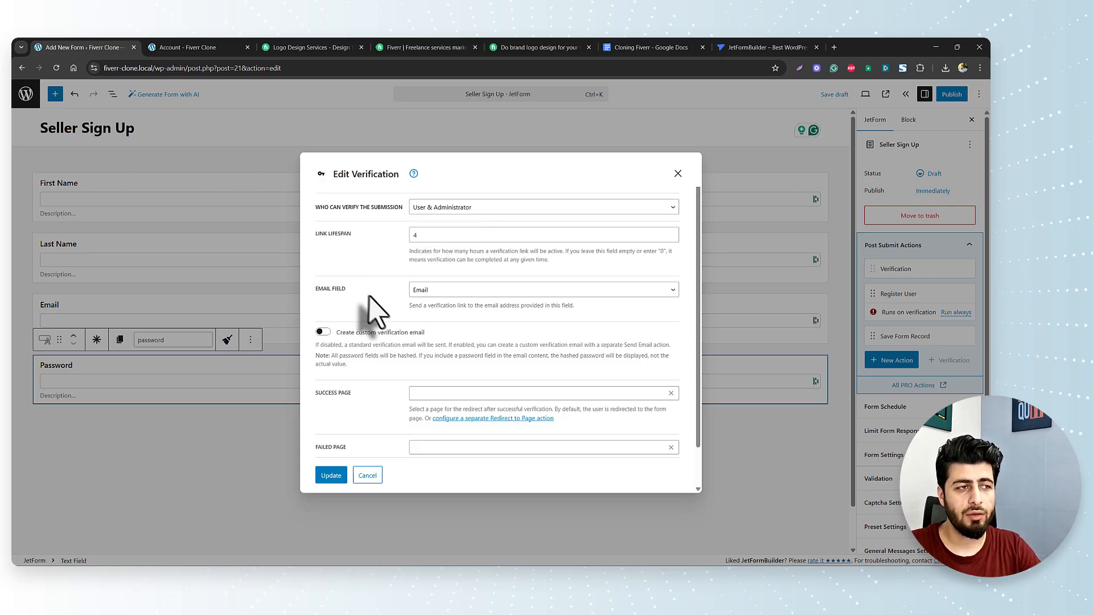
pyautogui.moveTo(420, 305); pyautogui.dragTo(527, 306)
pyautogui.click(527, 311)
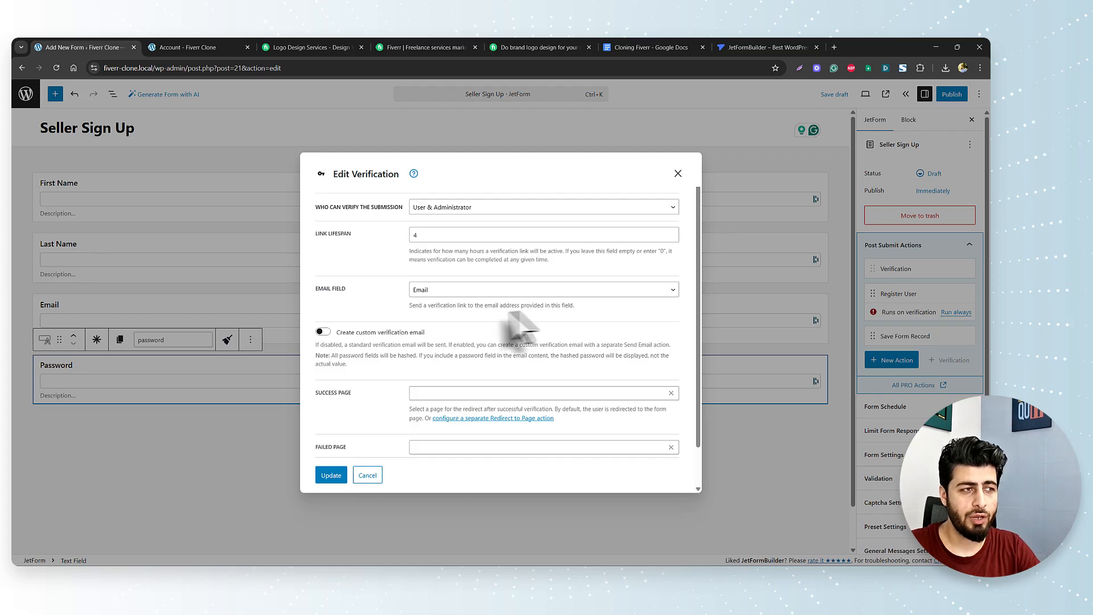
pyautogui.scroll(-2, 395, 365)
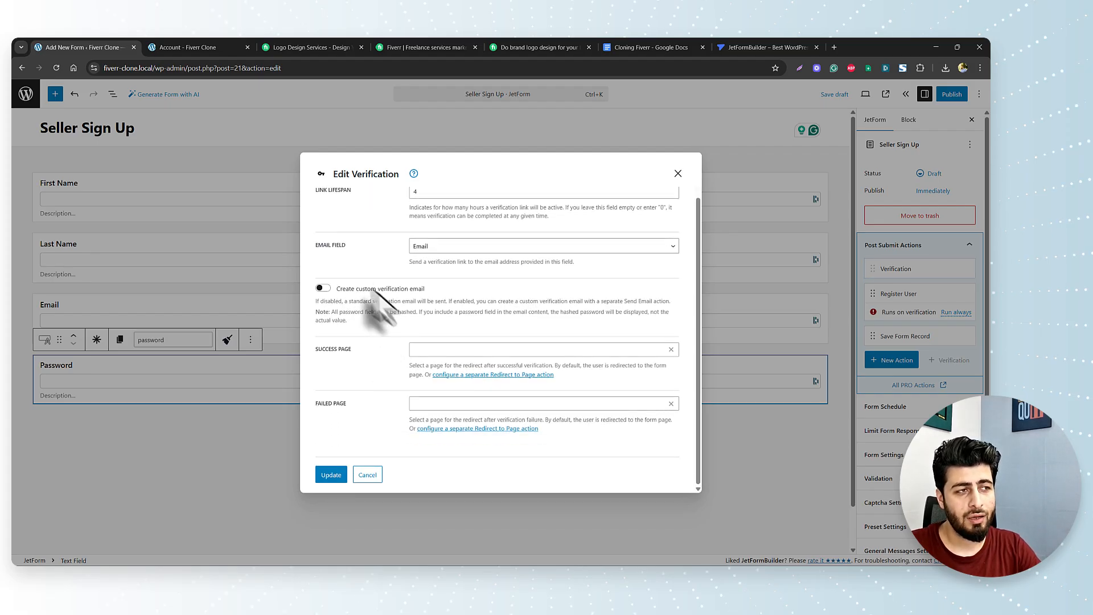
pyautogui.click(323, 289)
pyautogui.click(322, 289)
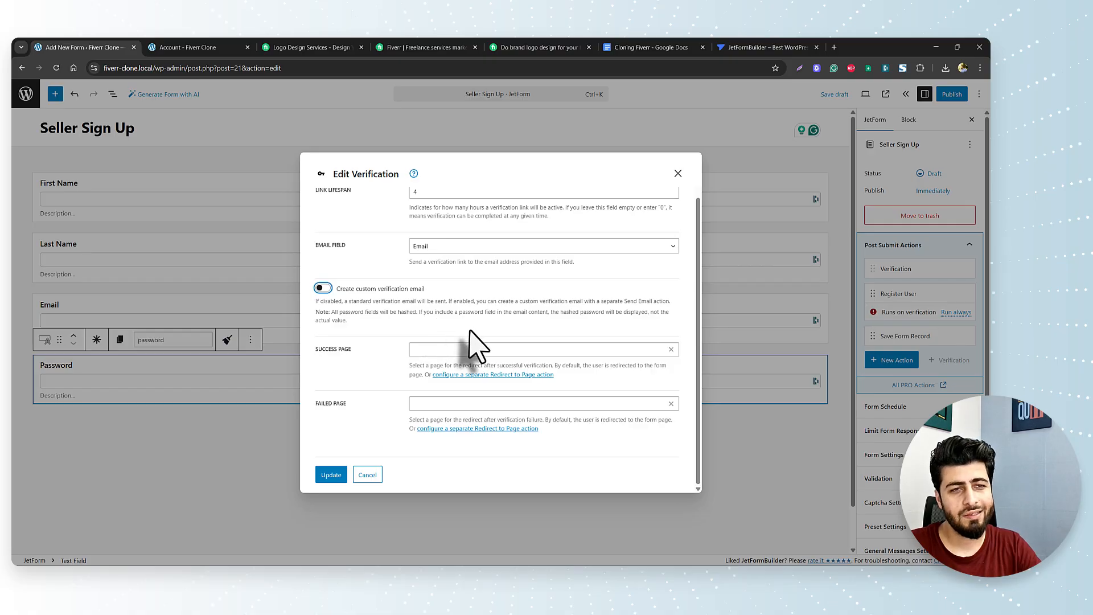
pyautogui.scroll(1, 541, 370)
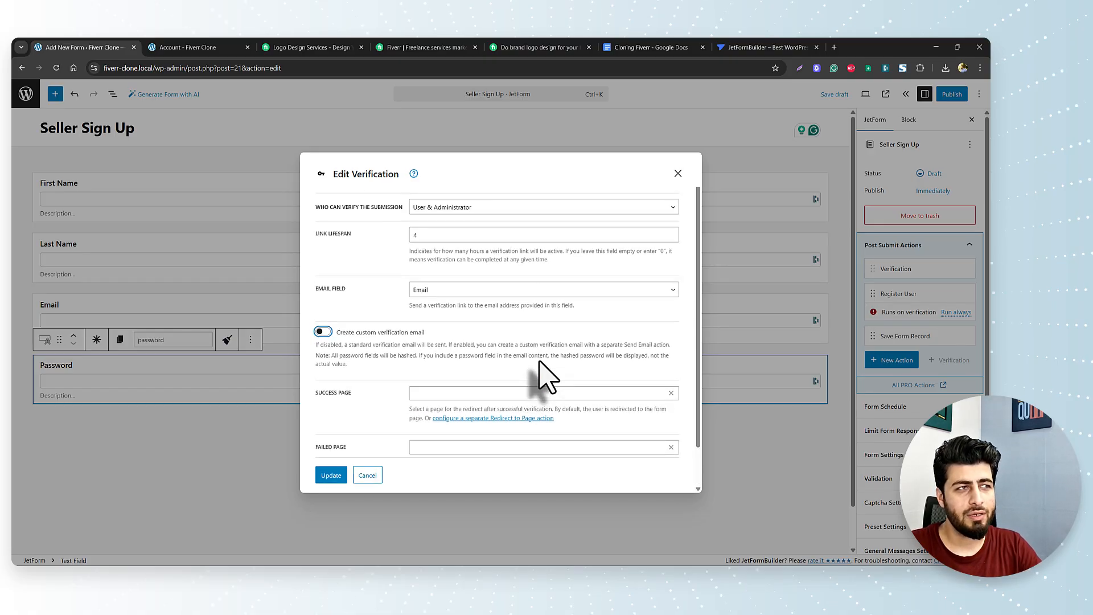
pyautogui.click(678, 173)
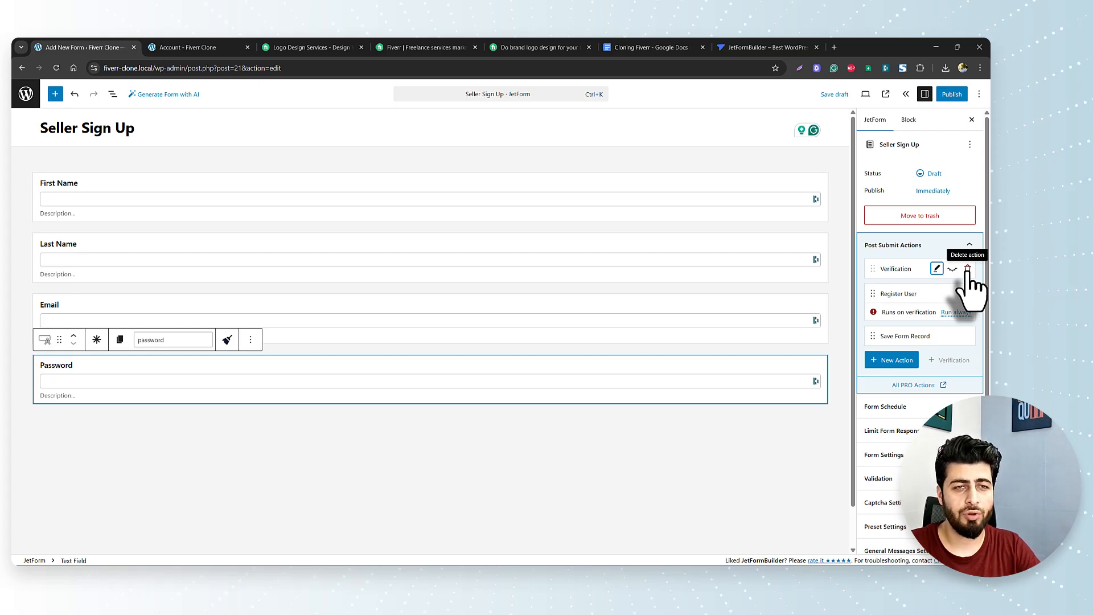
# Delete the Verification action from the form's post submit actions
pyautogui.click(967, 268)
pyautogui.click(949, 265)
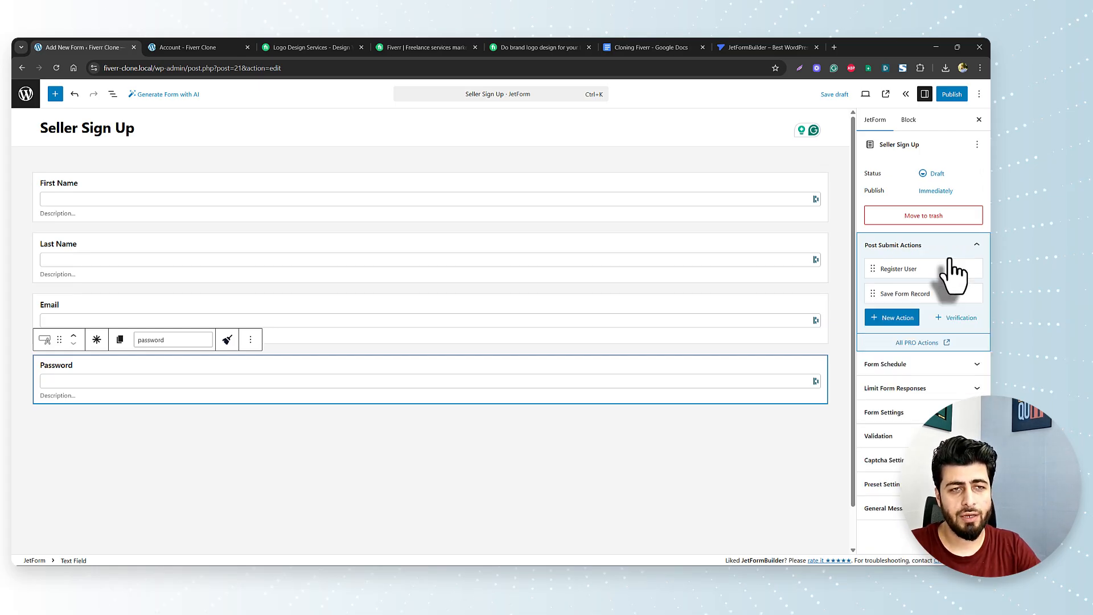
# In the Register User action's fields map, assign the Email form field to User Login and keep Email mapped to Email
pyautogui.moveTo(887, 273)
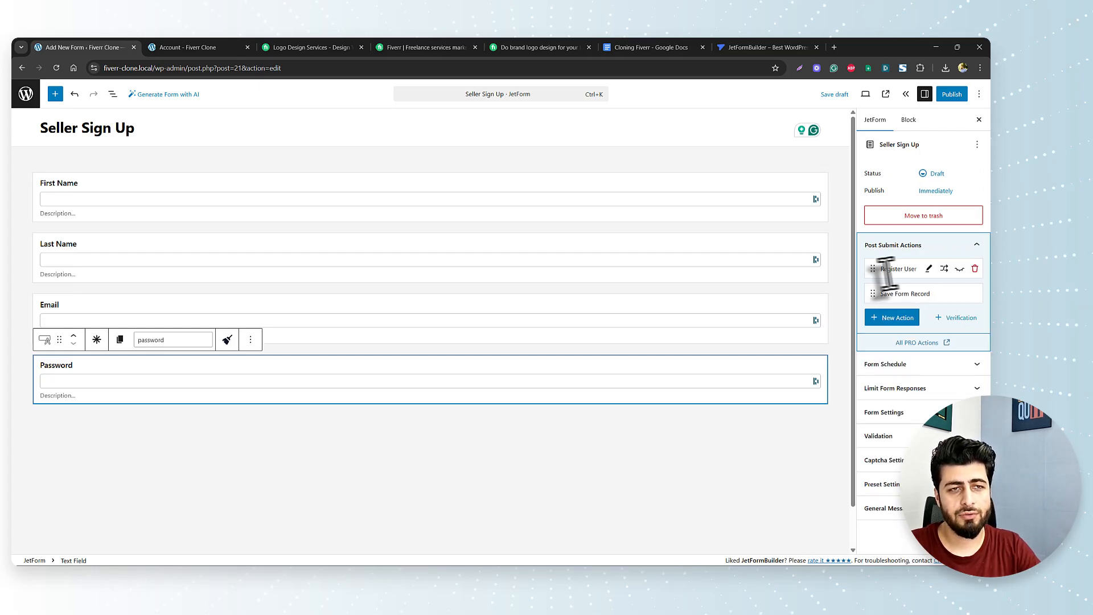
pyautogui.click(929, 269)
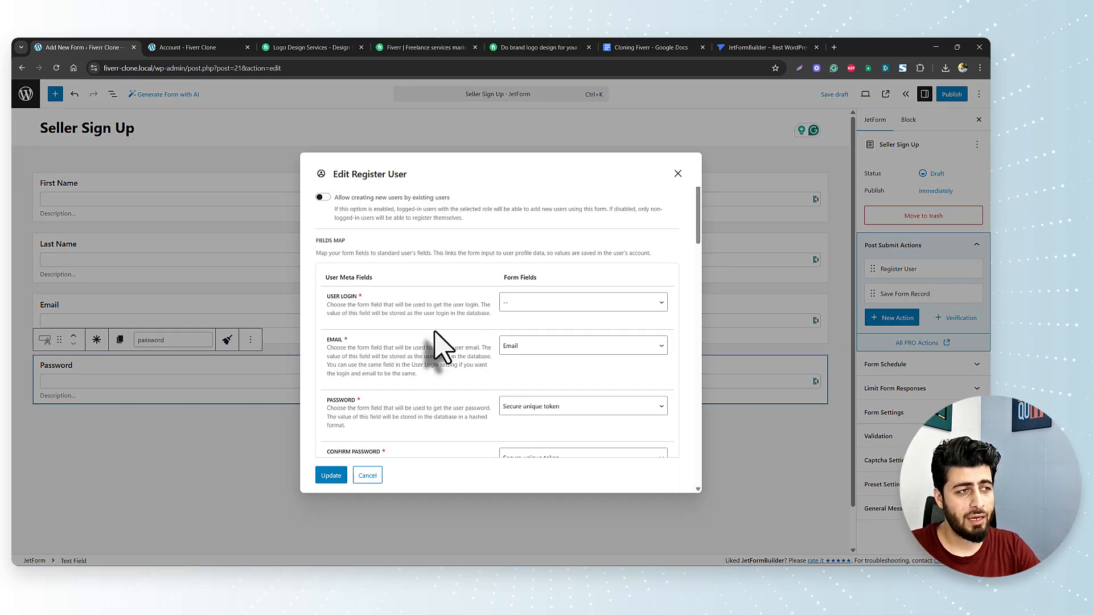
pyautogui.moveTo(338, 198); pyautogui.dragTo(420, 201)
pyautogui.click(369, 210)
pyautogui.moveTo(353, 209); pyautogui.dragTo(471, 210)
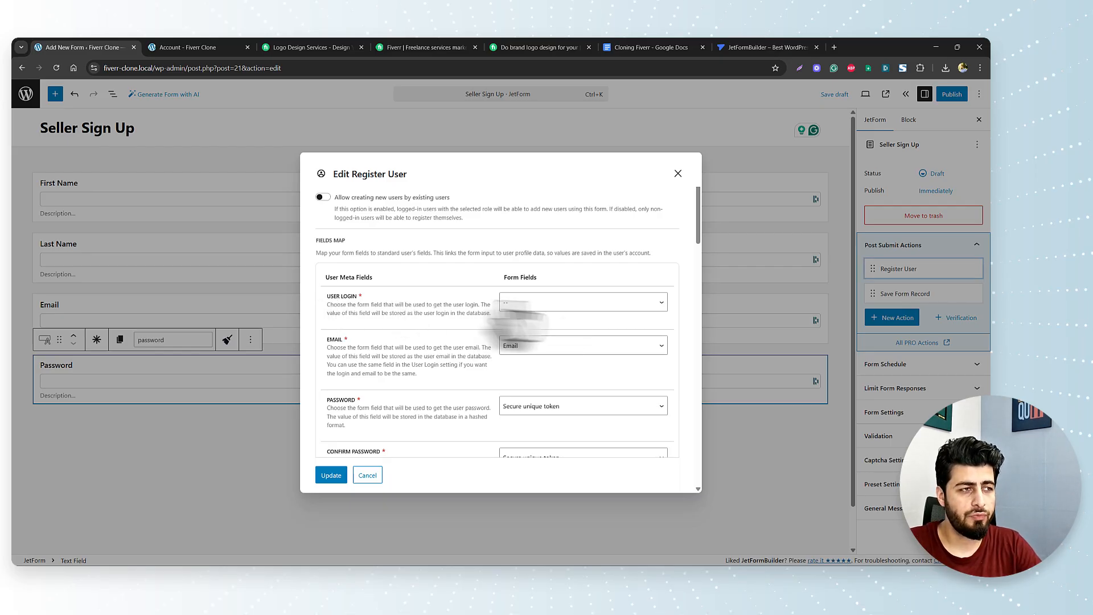
pyautogui.click(569, 303)
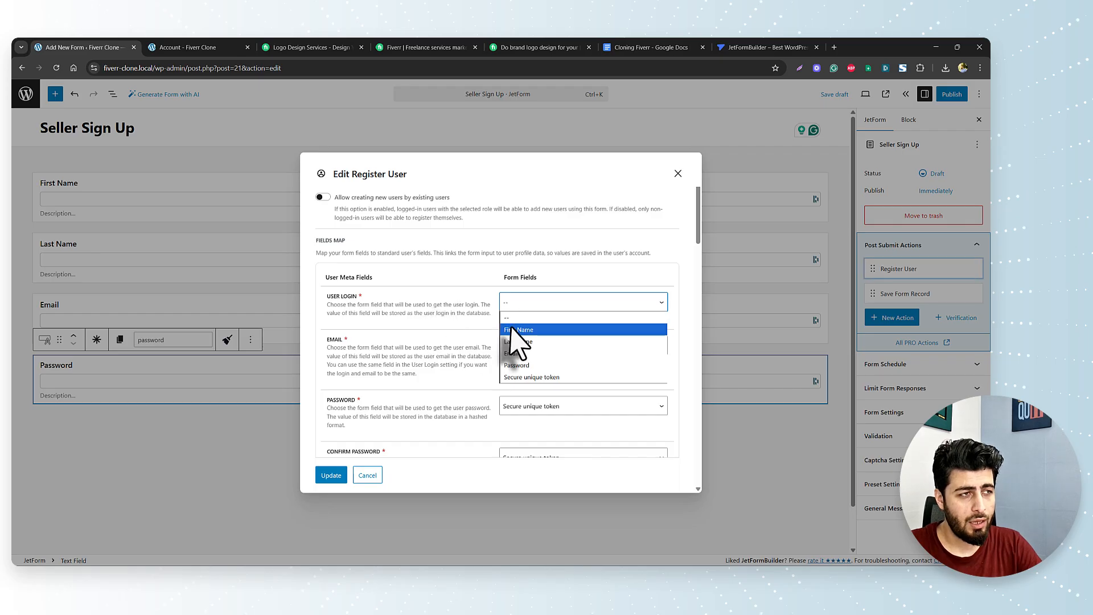
pyautogui.click(555, 353)
pyautogui.click(581, 356)
pyautogui.click(581, 360)
# Map both the Password and Confirm Password user meta fields to the Password form field
pyautogui.scroll(-1, 398, 364)
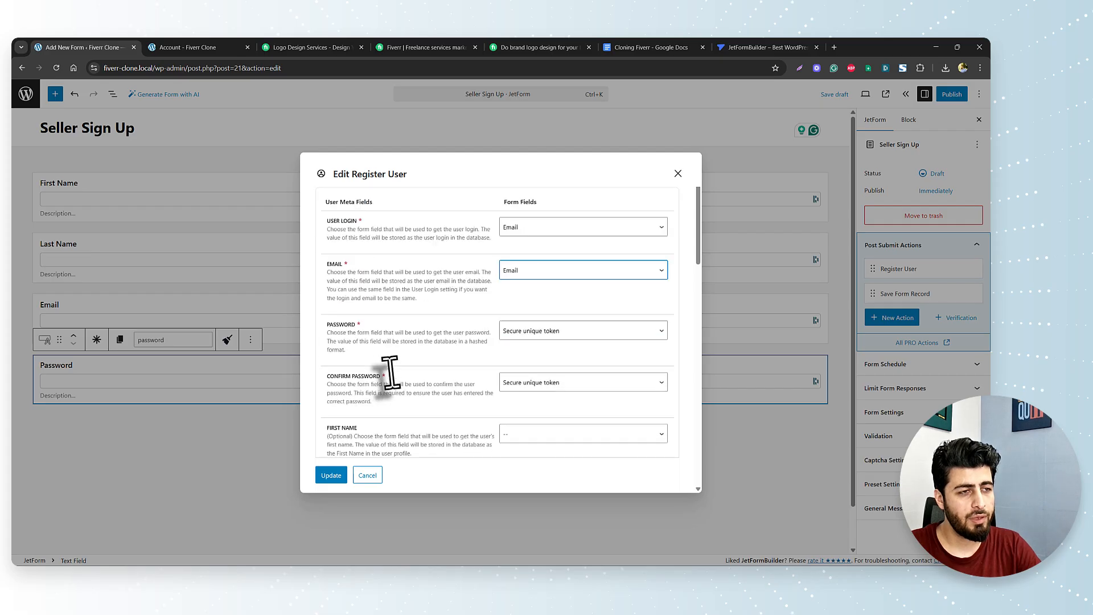
pyautogui.scroll(-1, 390, 373)
pyautogui.click(570, 310)
pyautogui.click(549, 375)
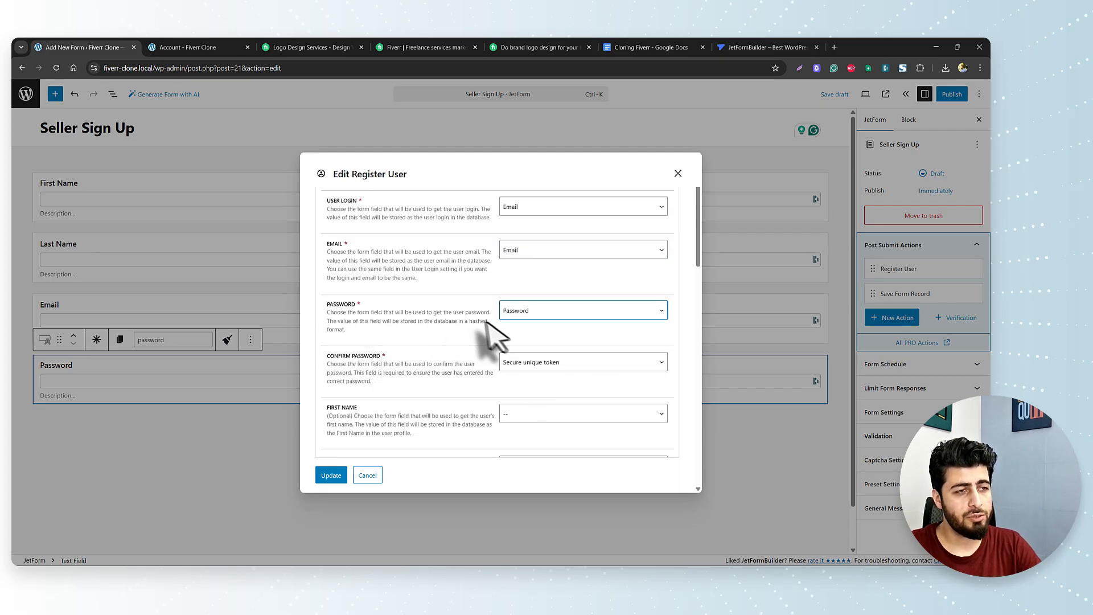
pyautogui.click(539, 362)
pyautogui.click(532, 425)
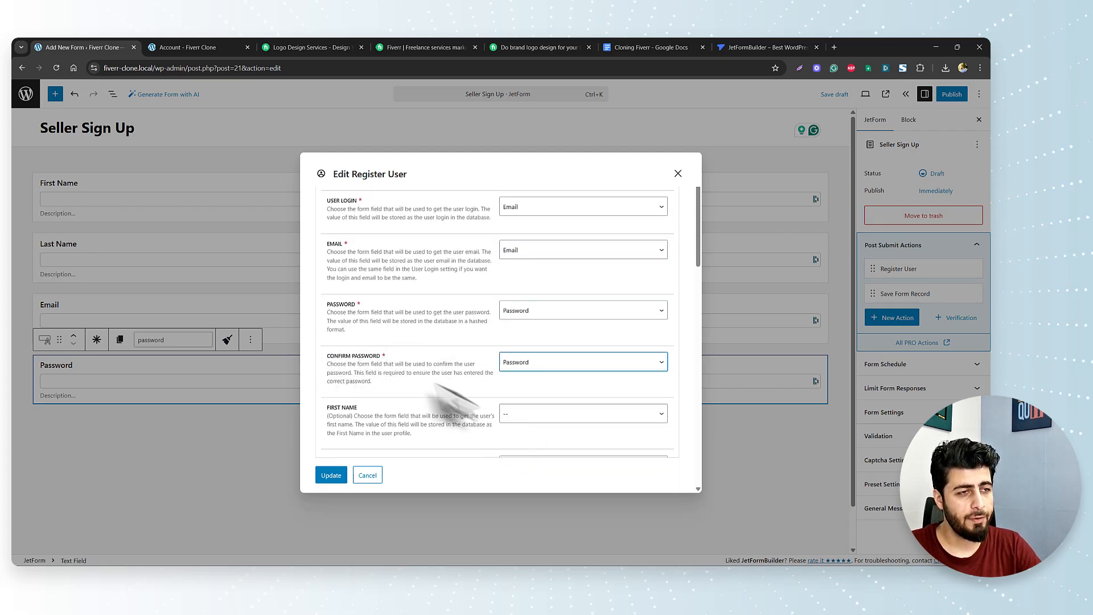
# Map the First Name user meta field to the First Name form field and Last Name to the Last Name form field
pyautogui.scroll(-3, 399, 371)
pyautogui.click(549, 319)
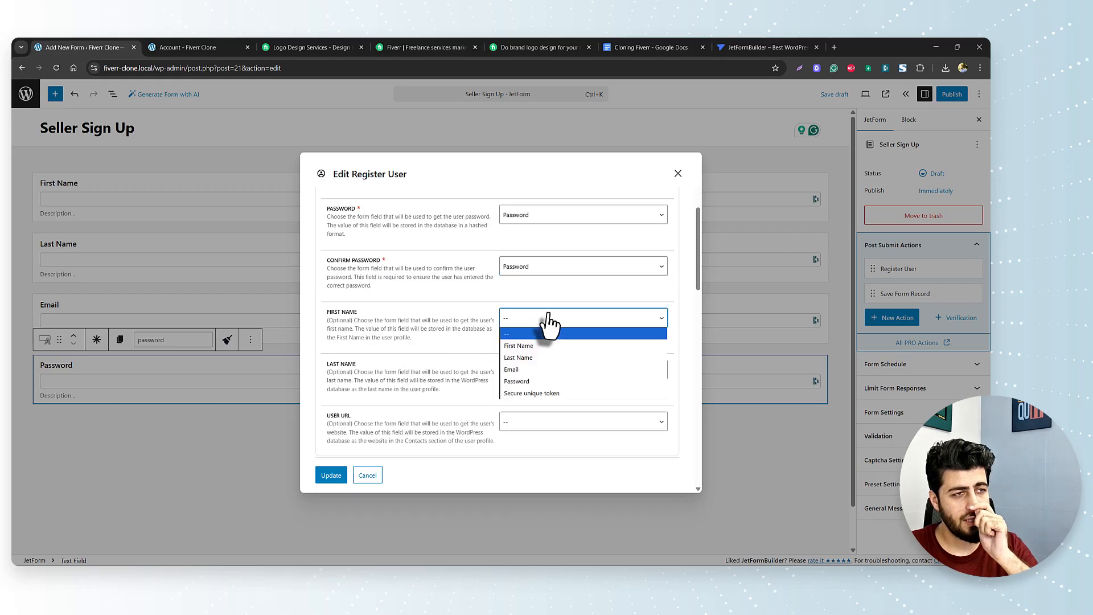
pyautogui.click(518, 345)
pyautogui.click(532, 372)
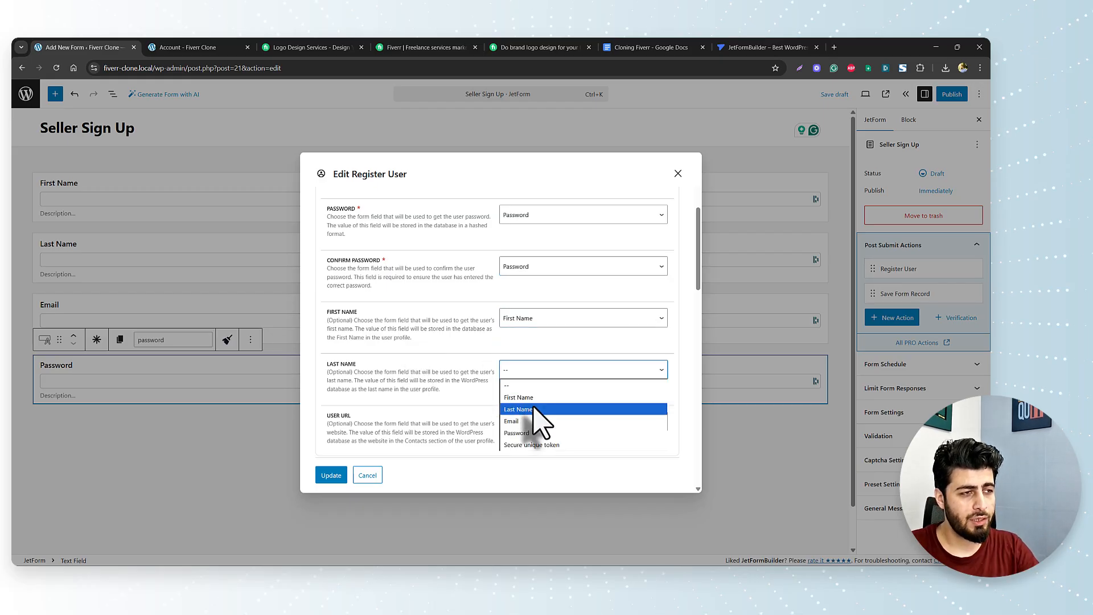
pyautogui.click(529, 409)
pyautogui.scroll(-3, 342, 344)
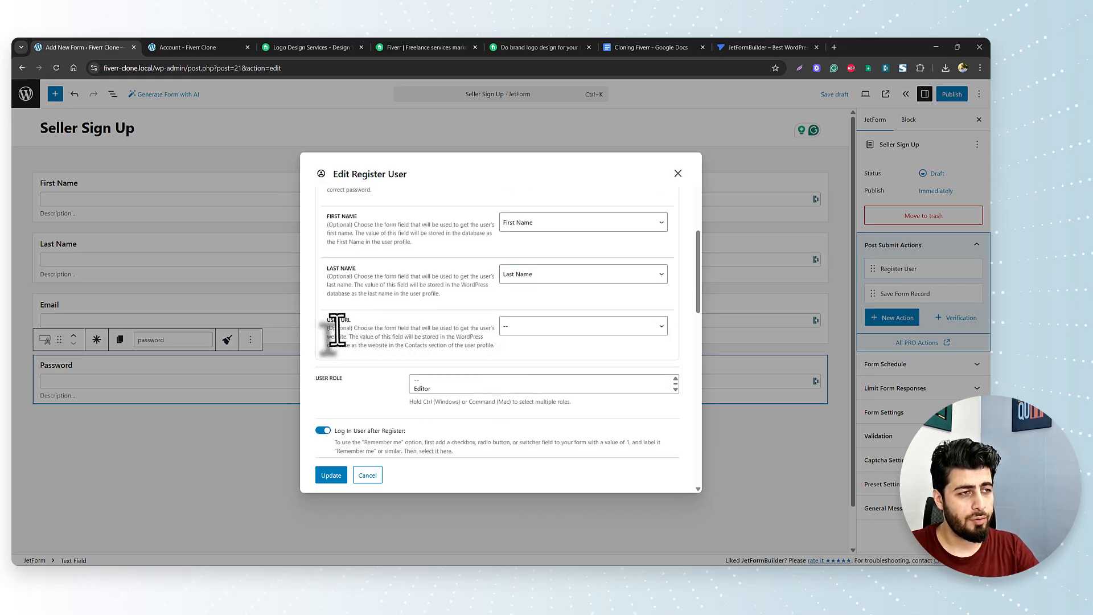
# Set the user role in the Register User action to Subscriber
pyautogui.moveTo(353, 328); pyautogui.dragTo(452, 329)
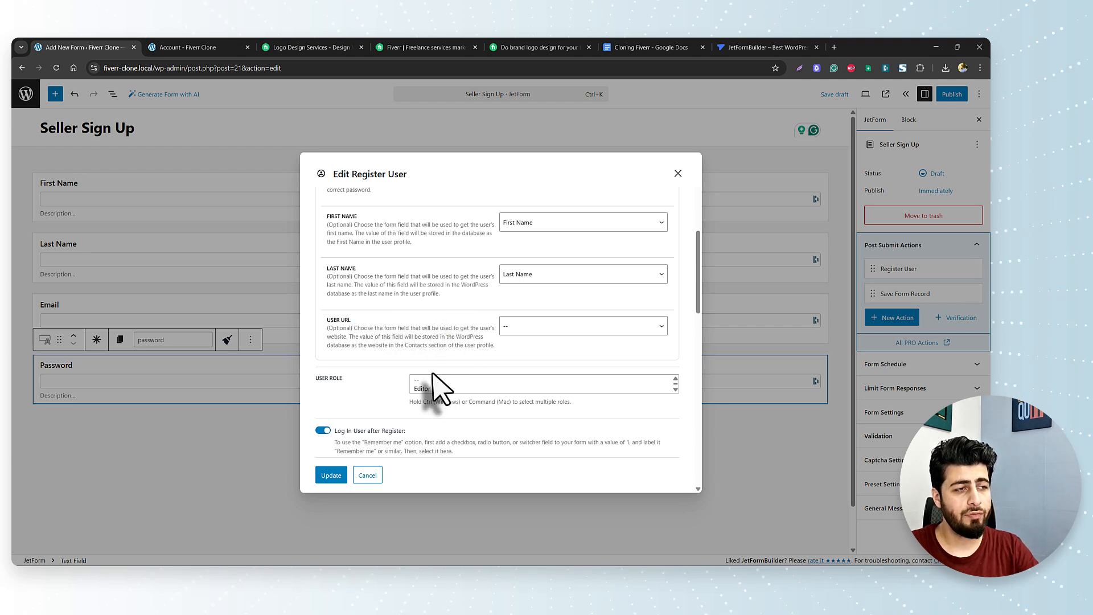
pyautogui.scroll(-3, 433, 391)
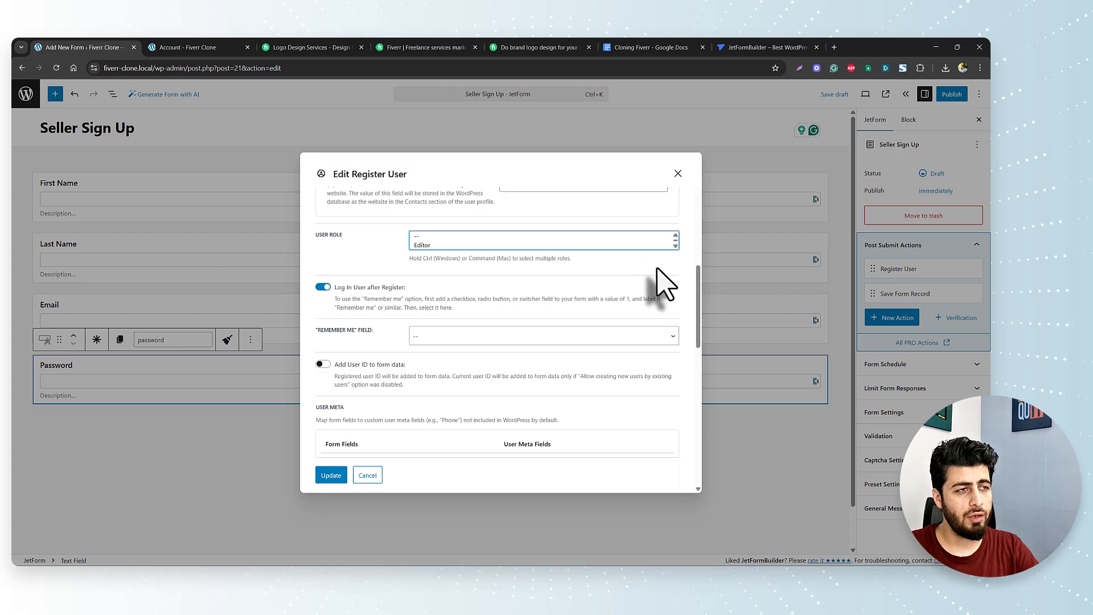
pyautogui.click(607, 244)
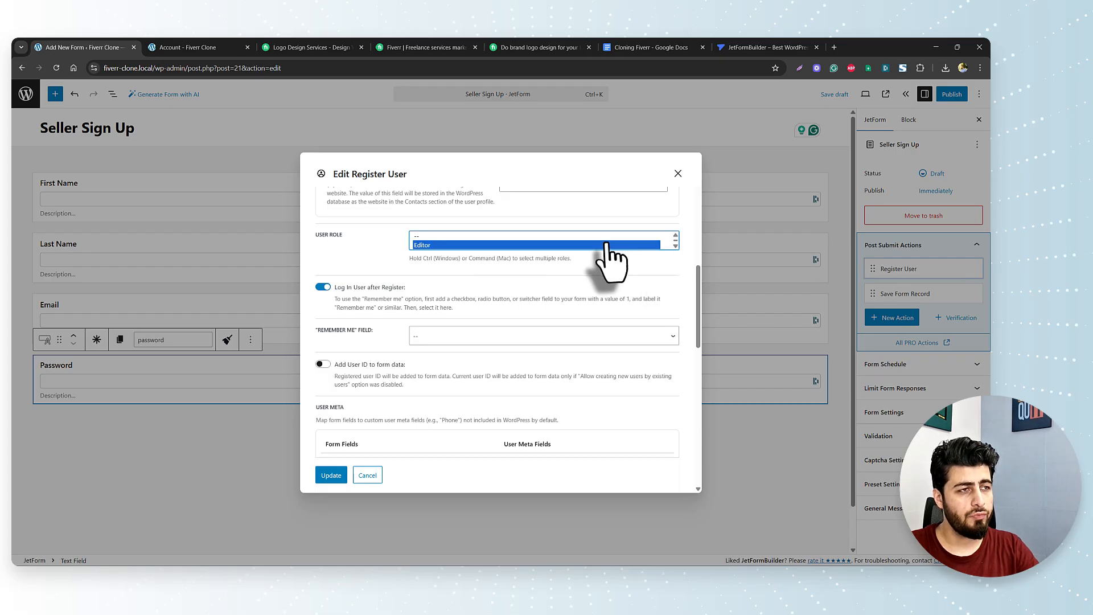
pyautogui.click(676, 245)
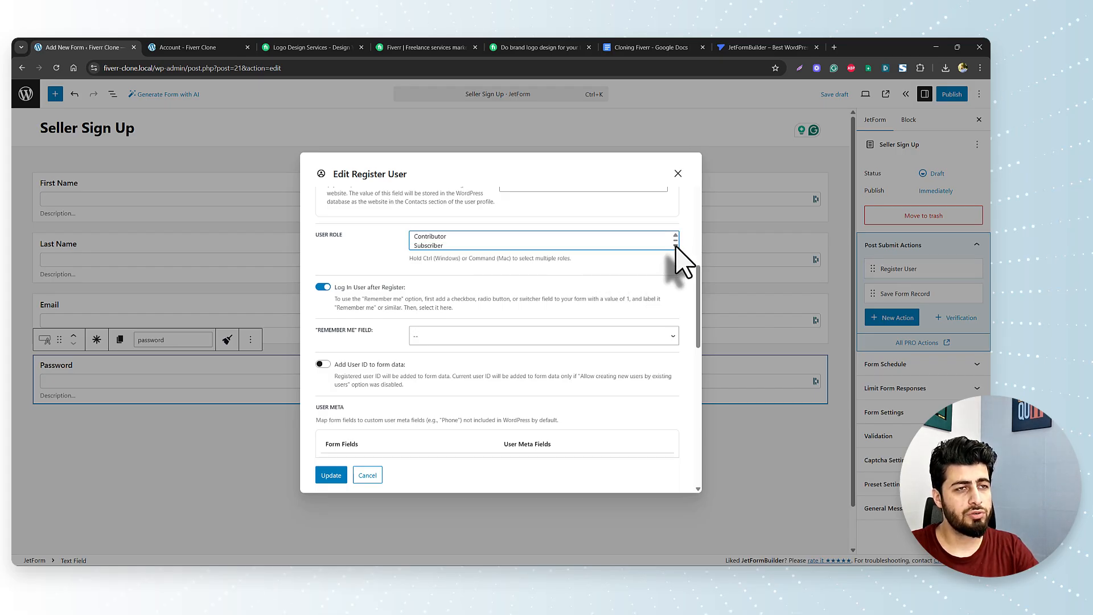
pyautogui.click(676, 235)
pyautogui.click(676, 235)
pyautogui.click(676, 245)
pyautogui.click(675, 246)
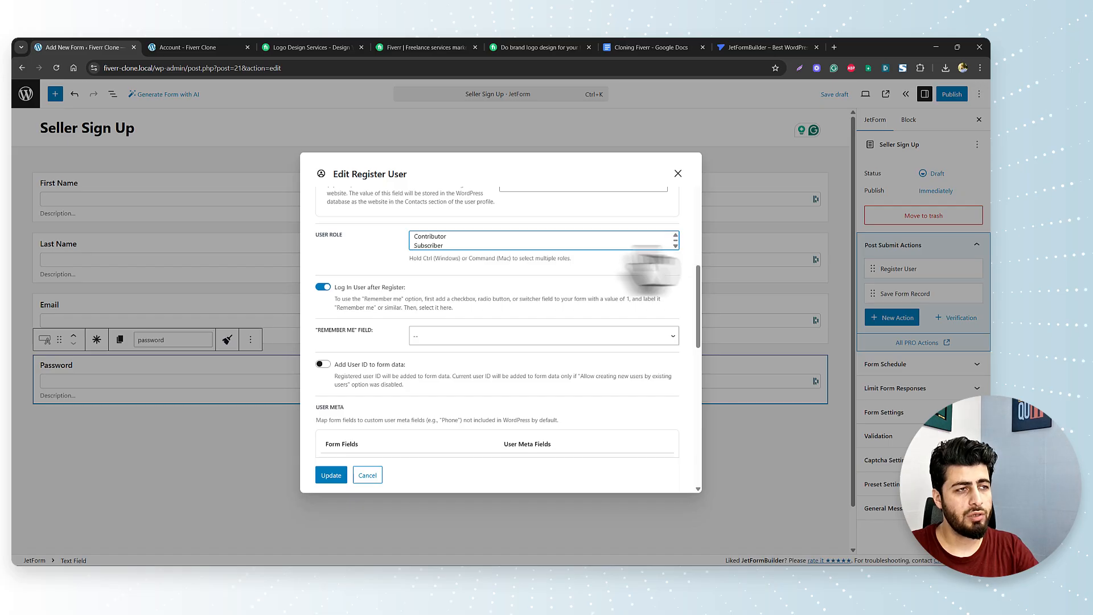
pyautogui.click(430, 245)
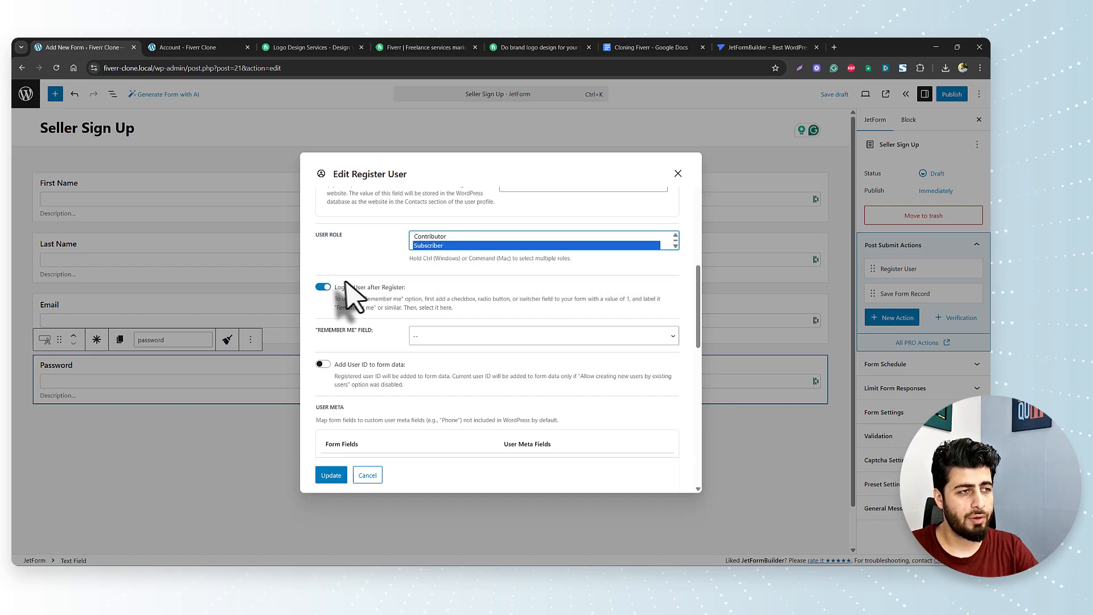
# Turn off logging in the user after registration, turn on adding the user ID to form data, and update the Register User action
pyautogui.click(323, 287)
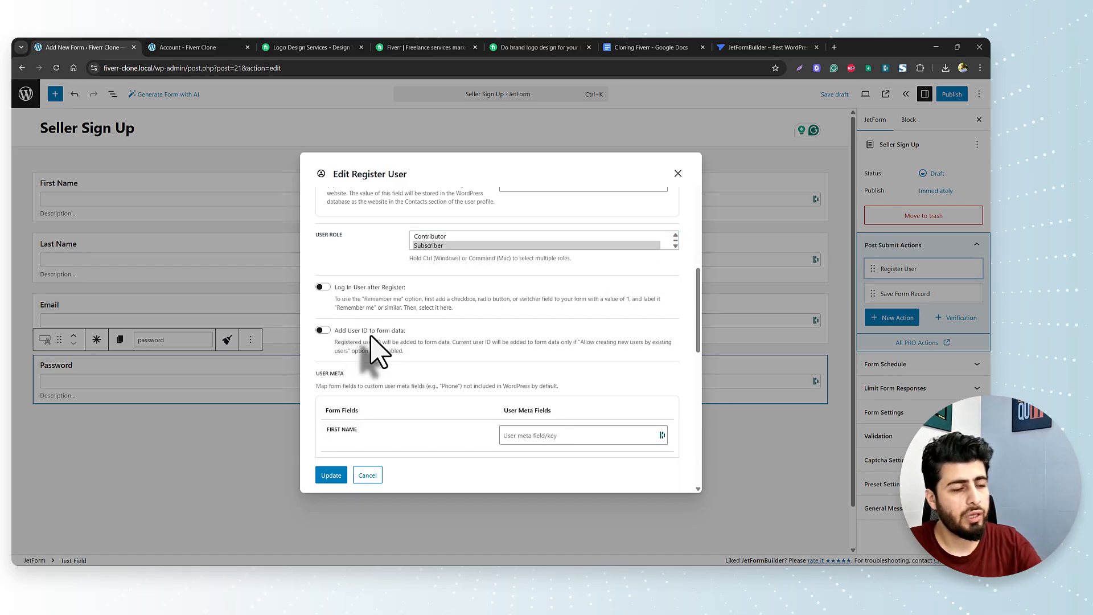
pyautogui.click(323, 332)
pyautogui.scroll(-5, 428, 359)
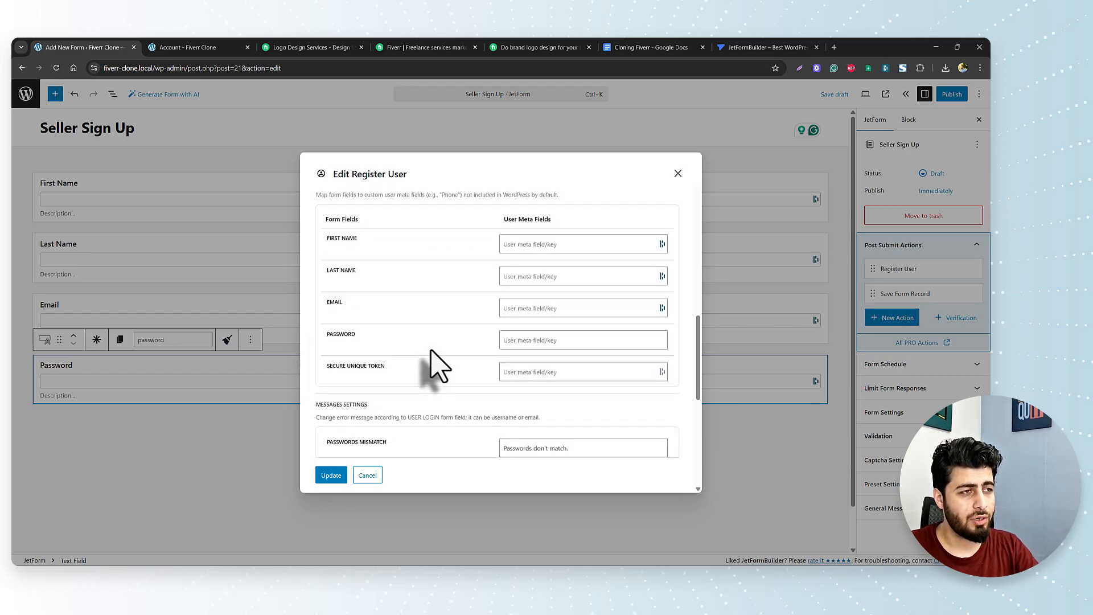
pyautogui.scroll(-6, 449, 349)
pyautogui.scroll(3, 476, 310)
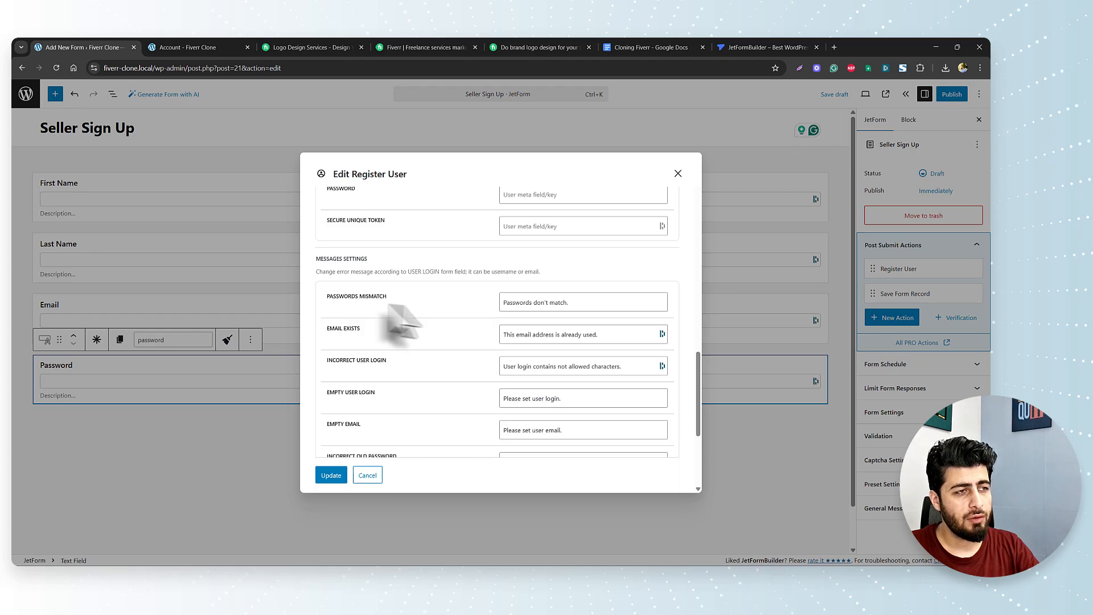
pyautogui.scroll(-2, 512, 398)
pyautogui.scroll(5, 467, 382)
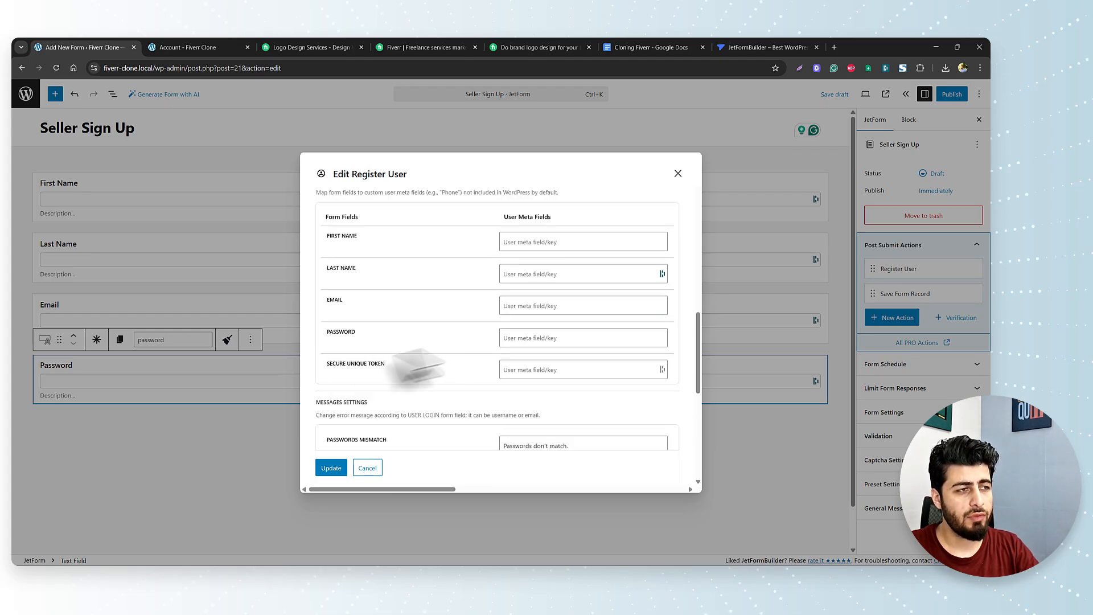
pyautogui.scroll(-5, 393, 378)
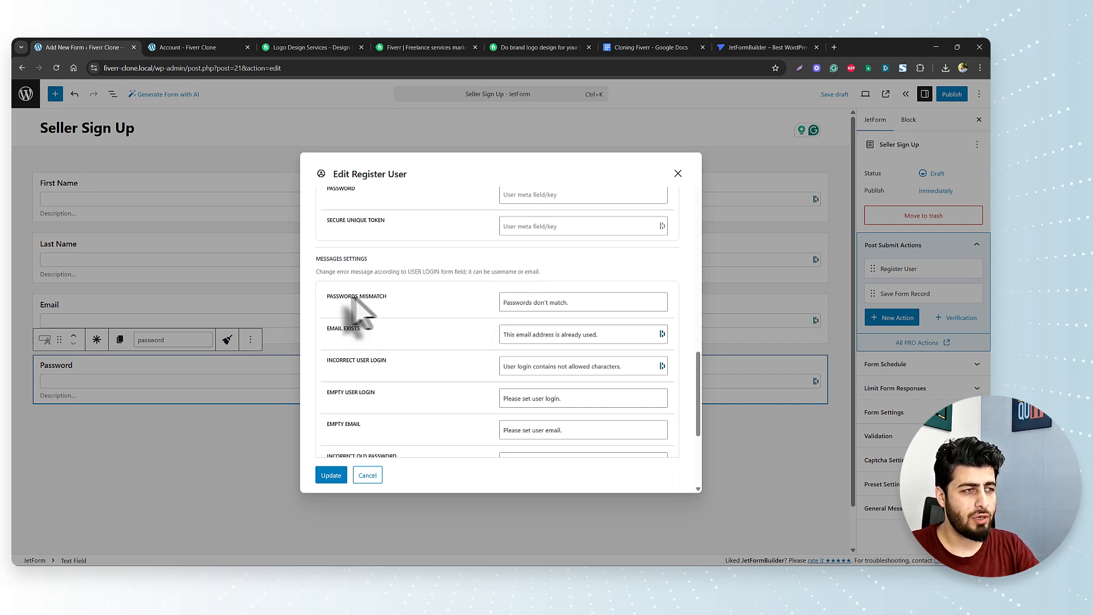
pyautogui.click(331, 477)
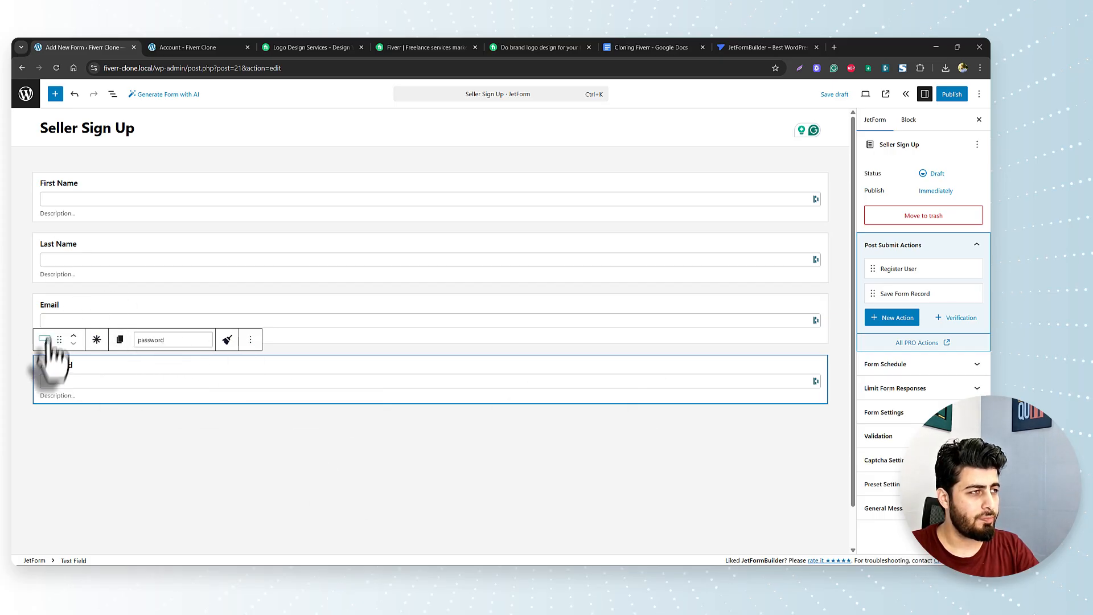
# Duplicate the Password field, label the copy "Confirm Password" and set its form field name to confirm_password
pyautogui.click(250, 340)
pyautogui.click(302, 159)
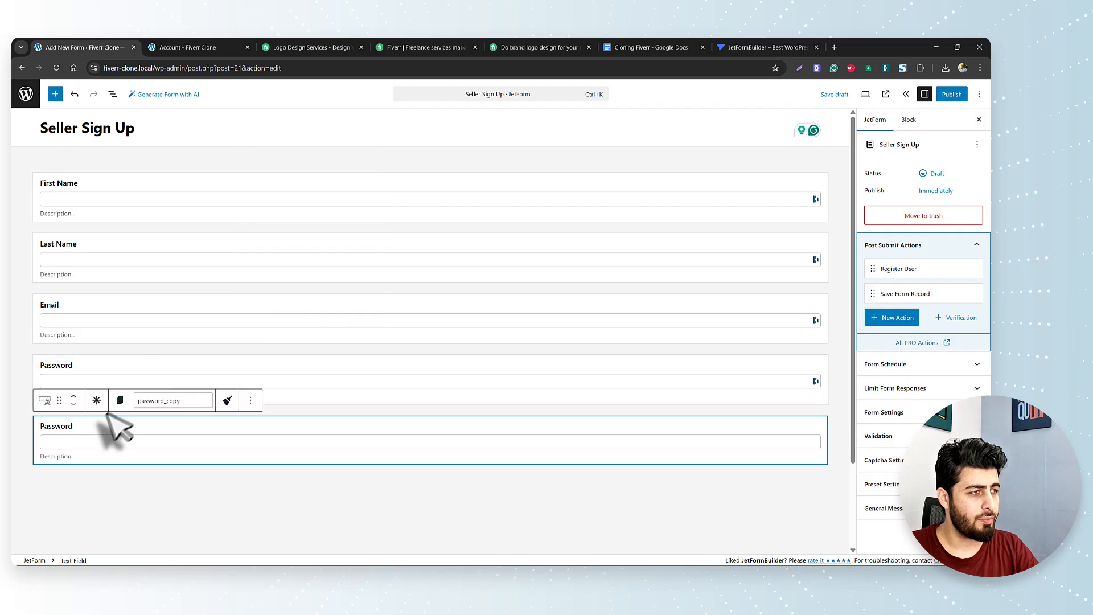
pyautogui.doubleClick(174, 402)
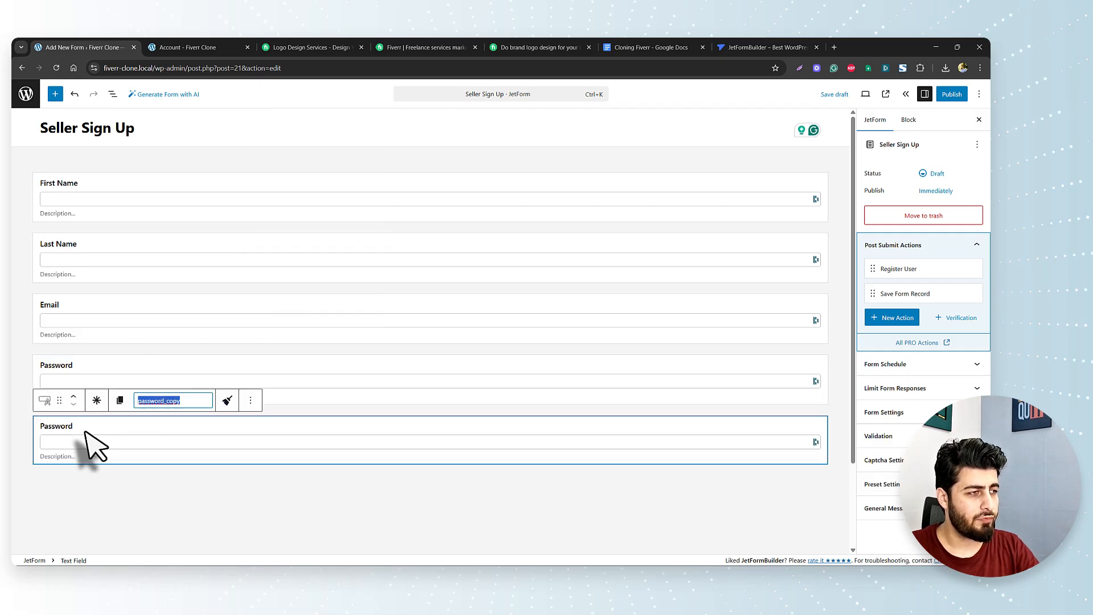
pyautogui.doubleClick(68, 427)
pyautogui.write('Confirm')
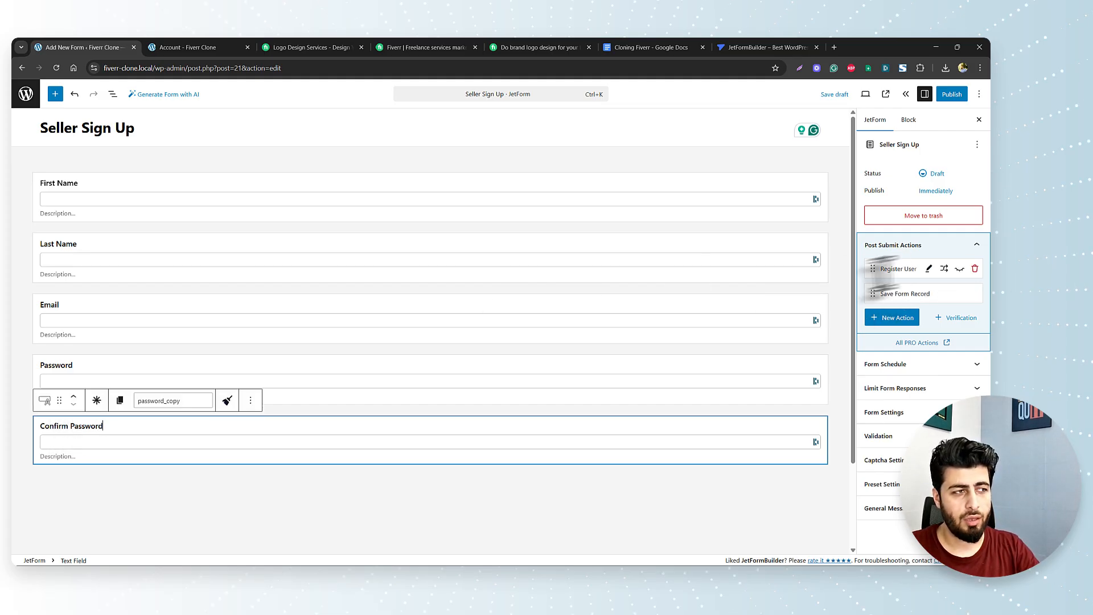
pyautogui.click(908, 120)
pyautogui.click(902, 277)
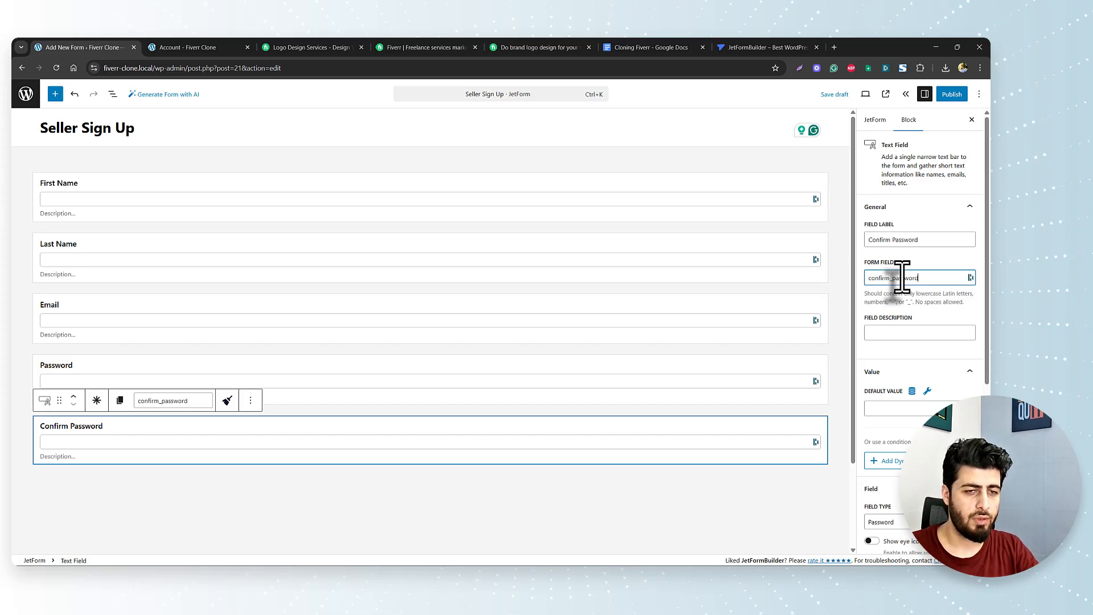
# Enable the show eye icon option on both the Confirm Password and Password fields
pyautogui.scroll(-2, 902, 290)
pyautogui.click(871, 446)
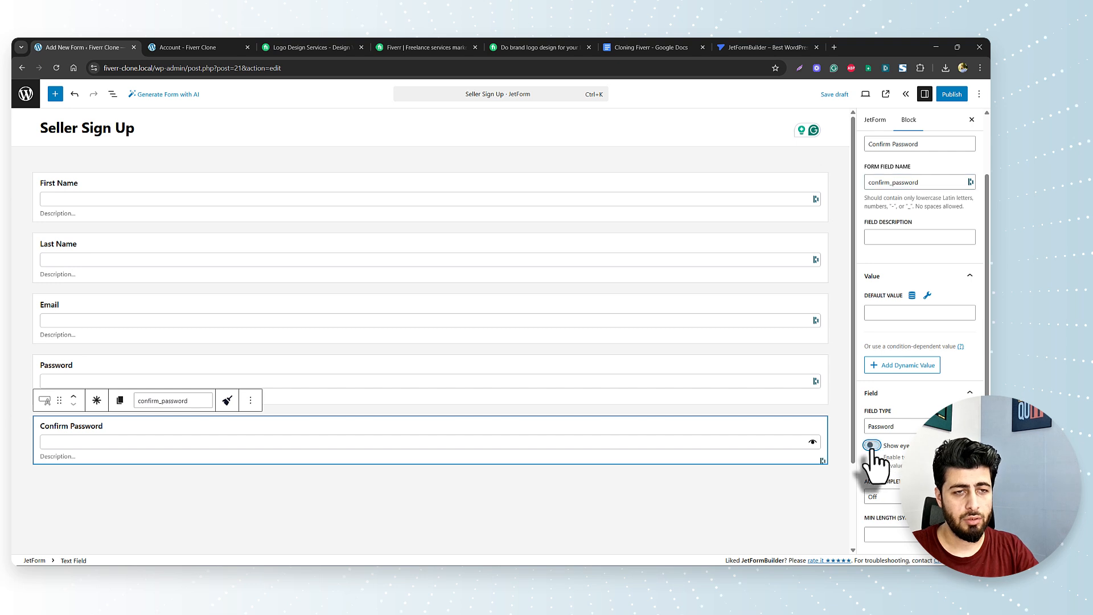
pyautogui.click(713, 391)
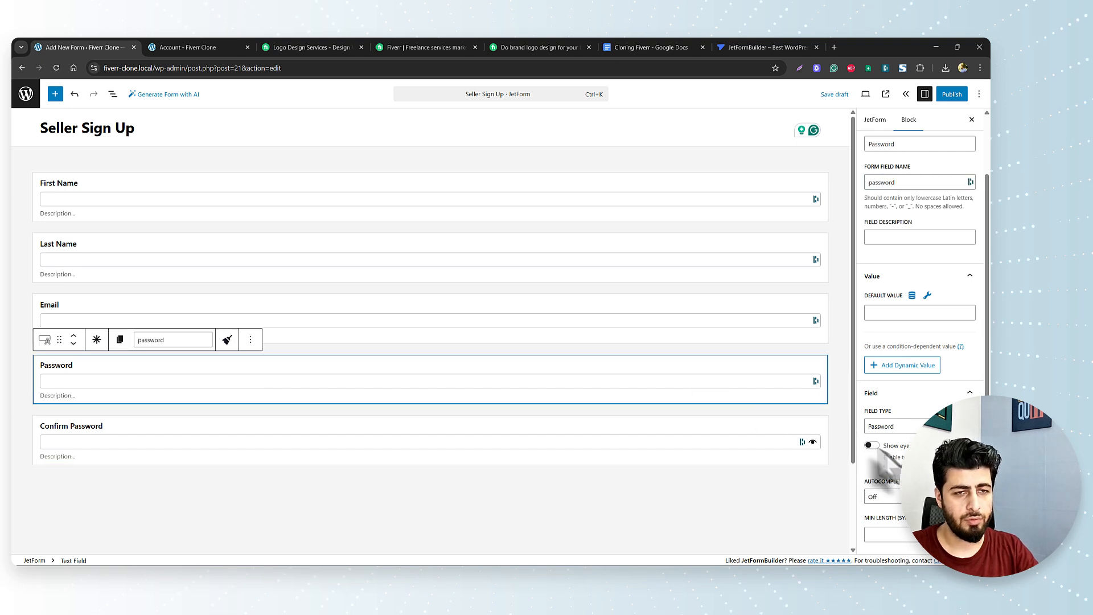
pyautogui.click(871, 446)
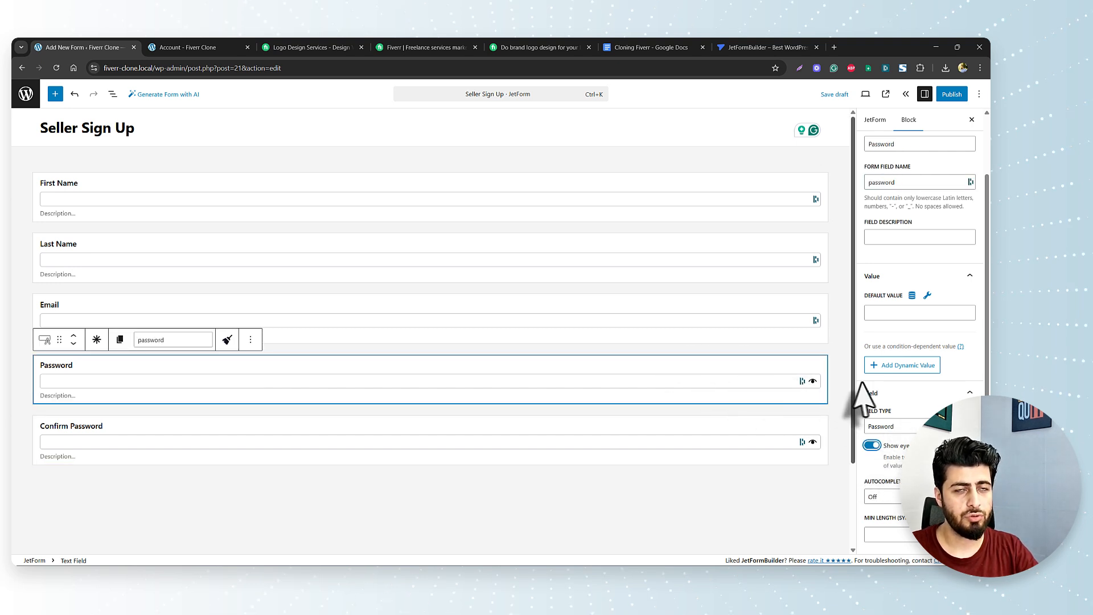
pyautogui.scroll(5, 865, 399)
pyautogui.click(875, 119)
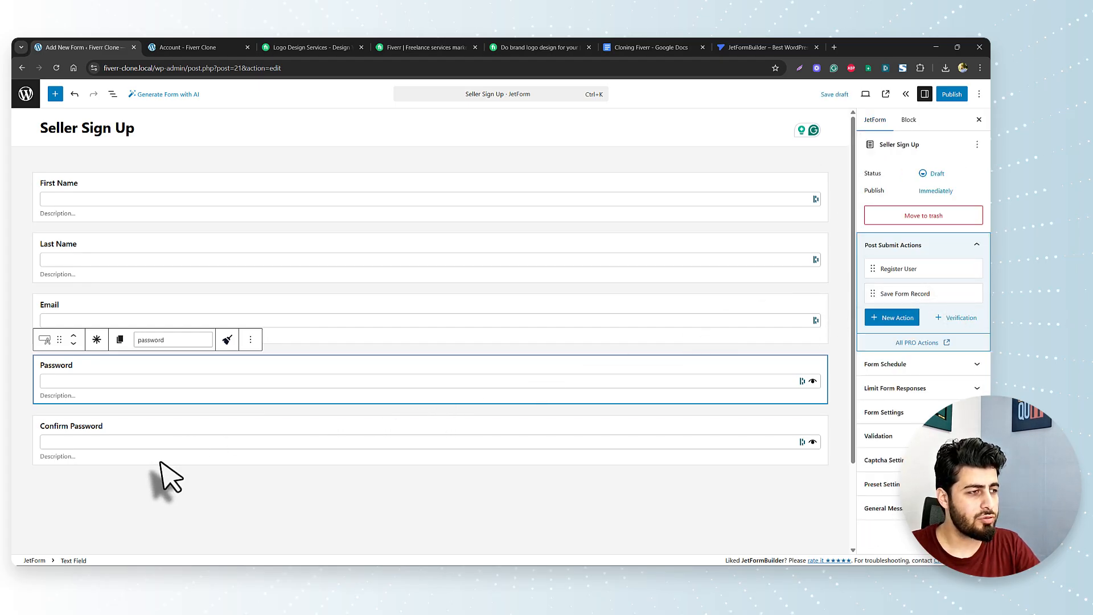
# Add a submit Action Button below the Confirm Password field and label it "Register My Account"
pyautogui.click(140, 454)
pyautogui.click(94, 482)
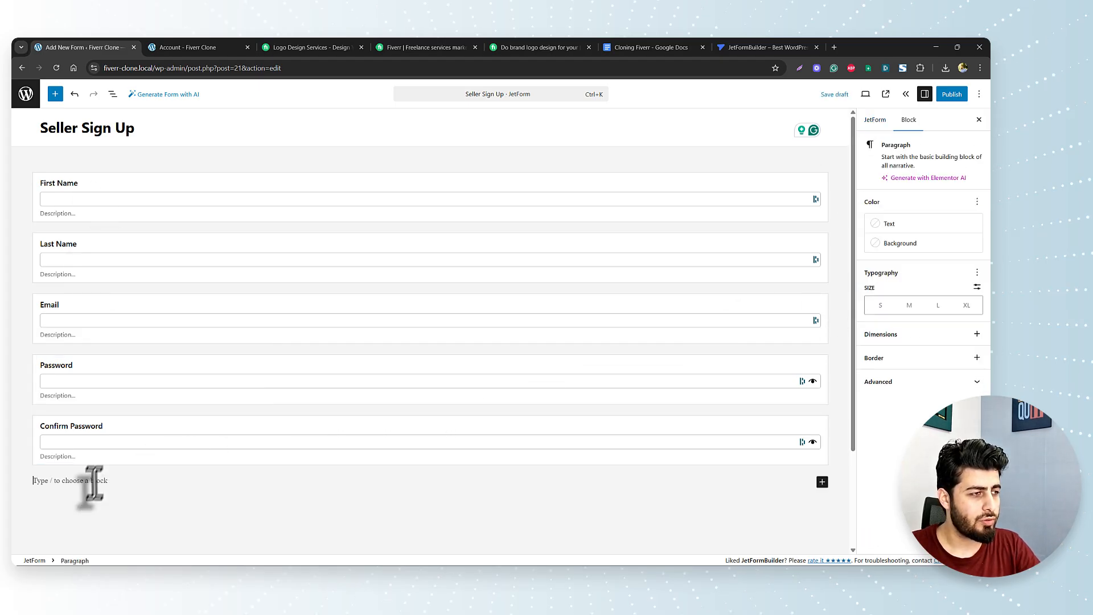
pyautogui.write('ubmit')
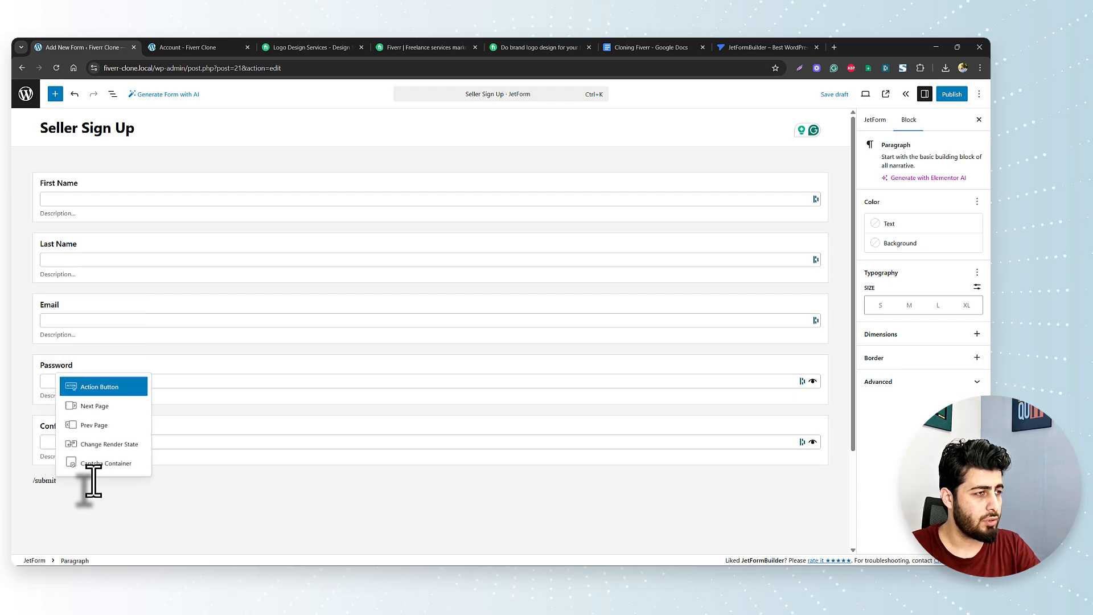
pyautogui.press('Return')
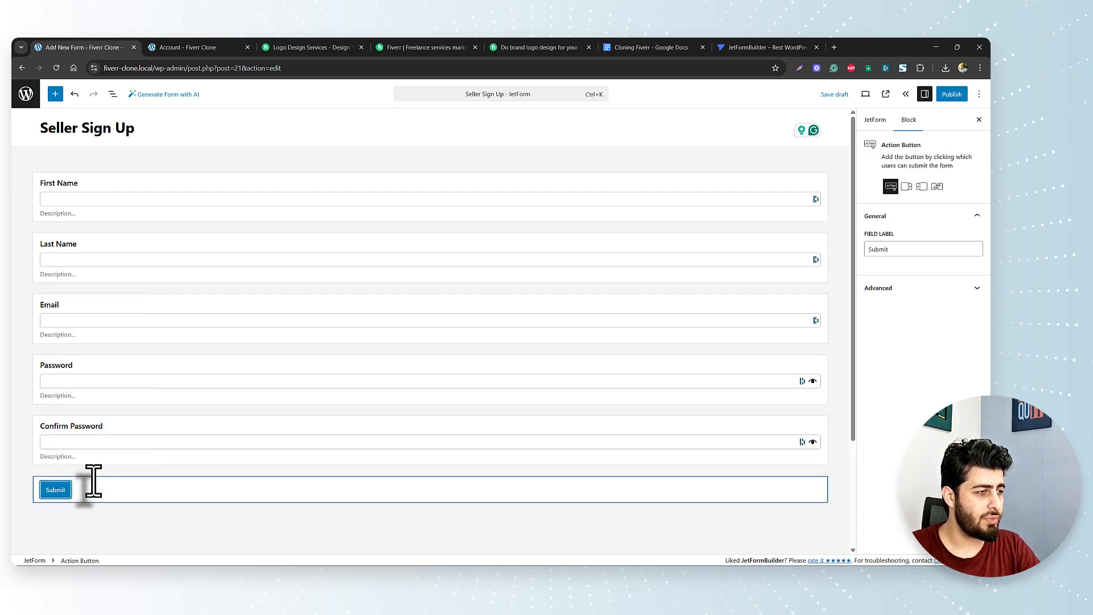
pyautogui.doubleClick(940, 250)
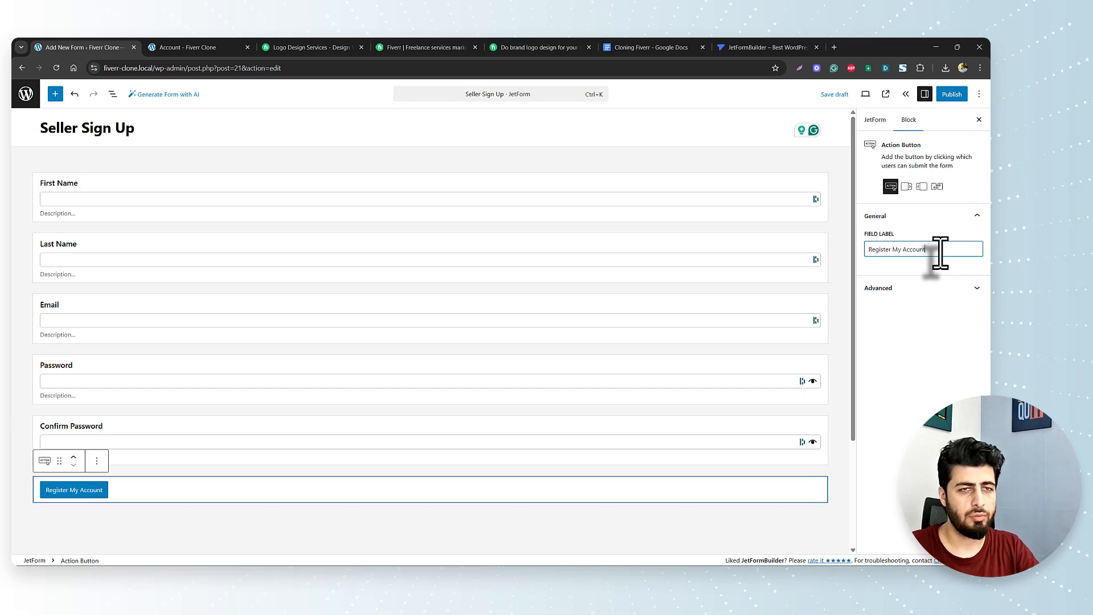
# In the Register User action, map the Confirm Password user meta field to the Confirm Password form field and update the action
pyautogui.click(875, 120)
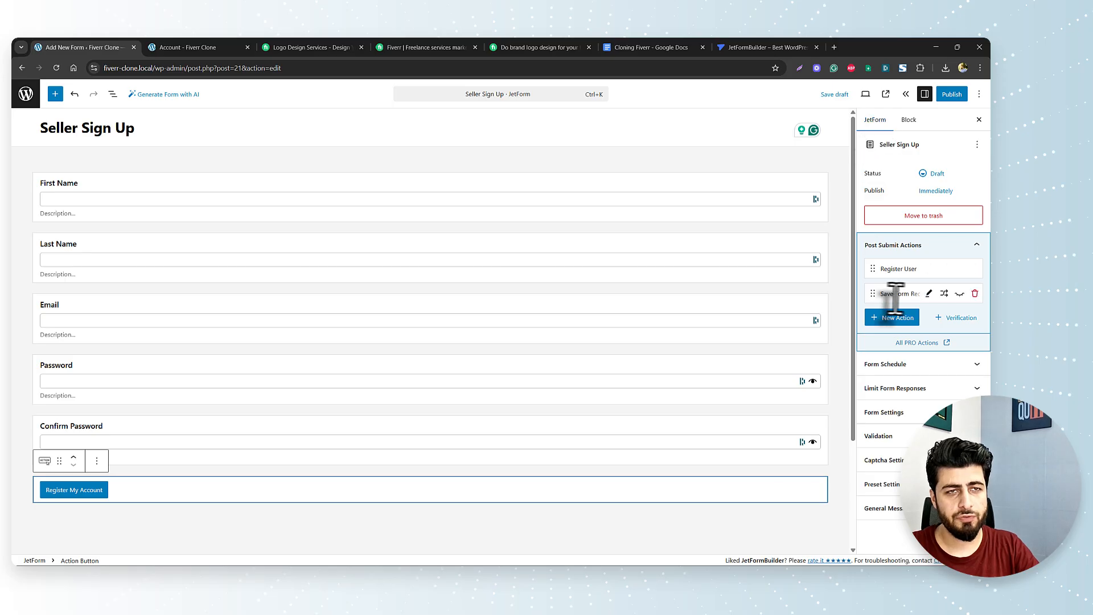
pyautogui.click(929, 268)
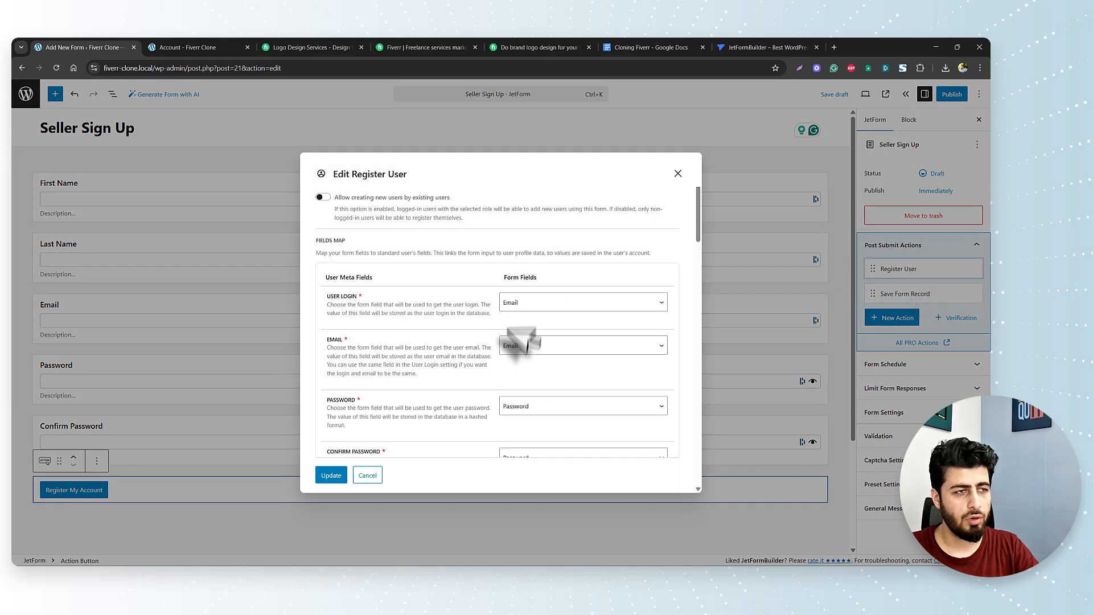
pyautogui.scroll(-3, 521, 342)
pyautogui.click(541, 314)
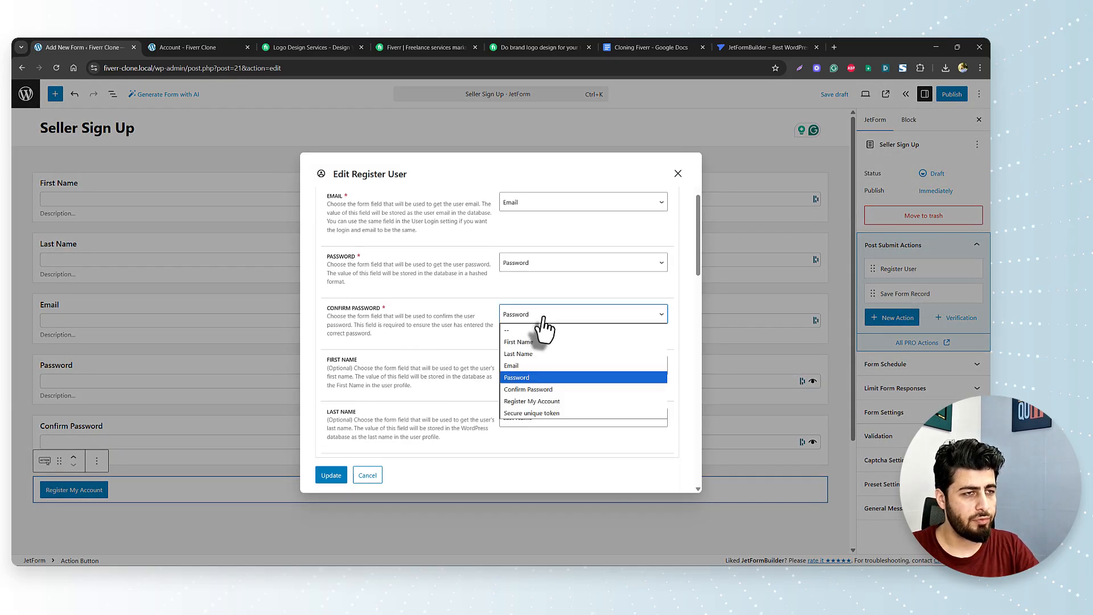
pyautogui.click(548, 389)
pyautogui.scroll(-5, 447, 371)
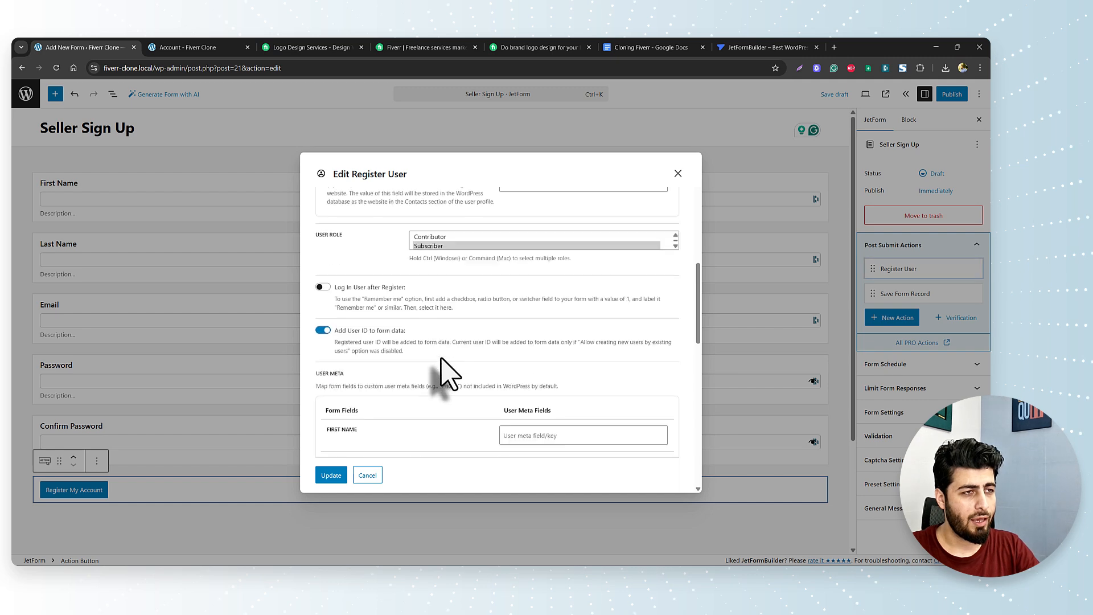
pyautogui.scroll(-10, 447, 373)
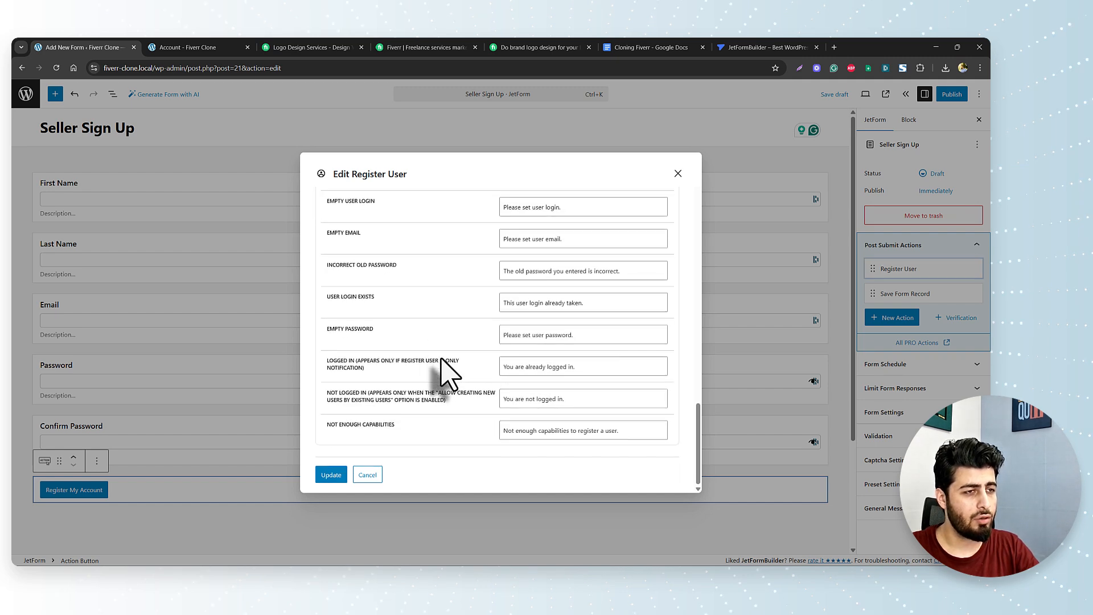
pyautogui.click(332, 475)
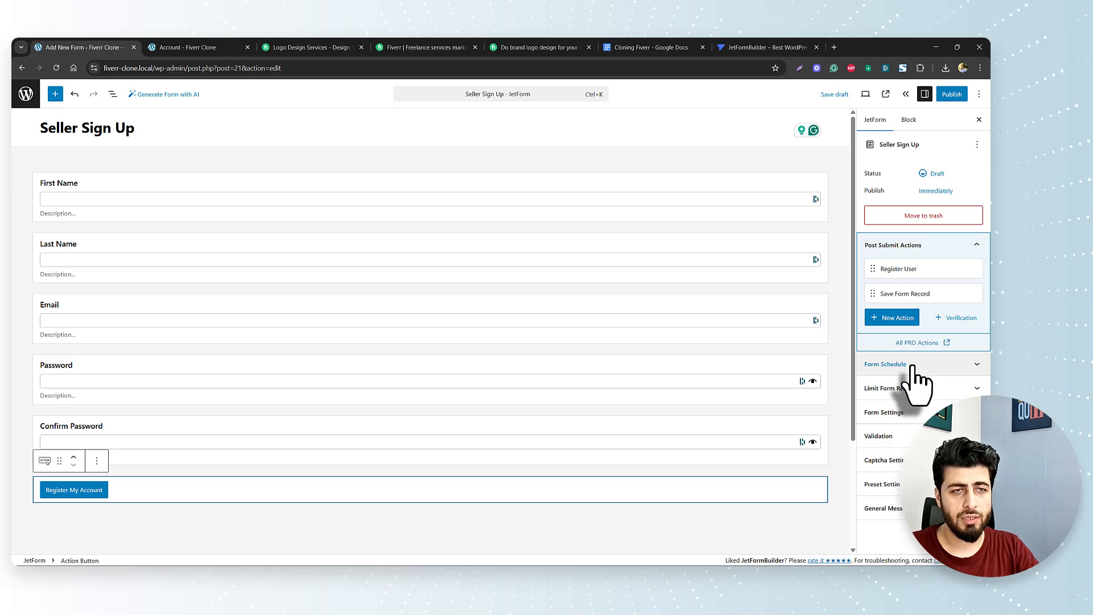
# Look through the available post submit action types without adding one
pyautogui.moveTo(915, 298)
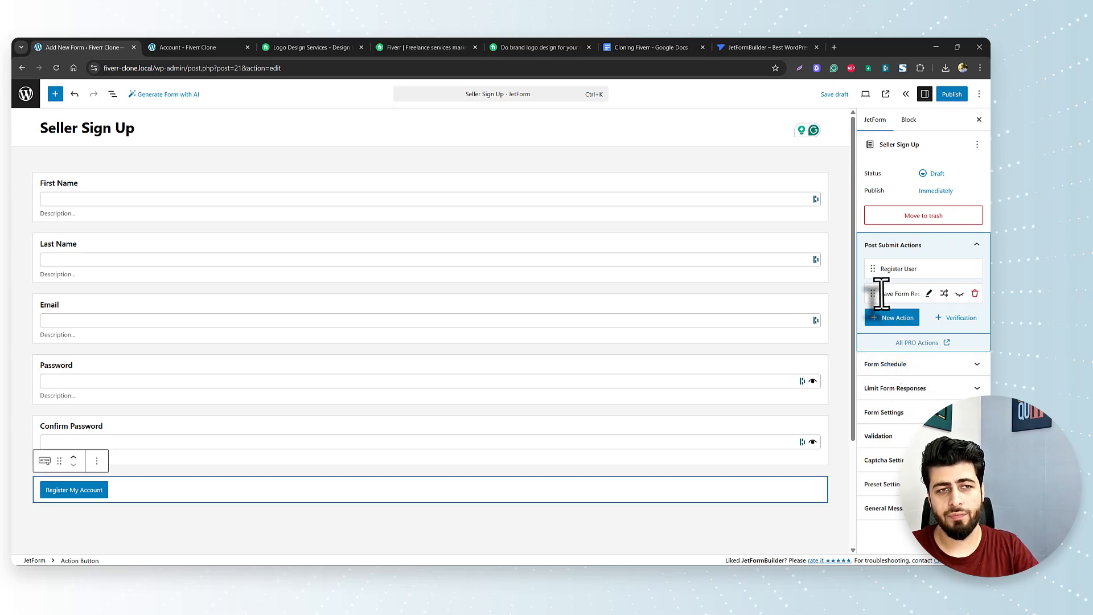
pyautogui.click(900, 321)
pyautogui.scroll(-1, 580, 364)
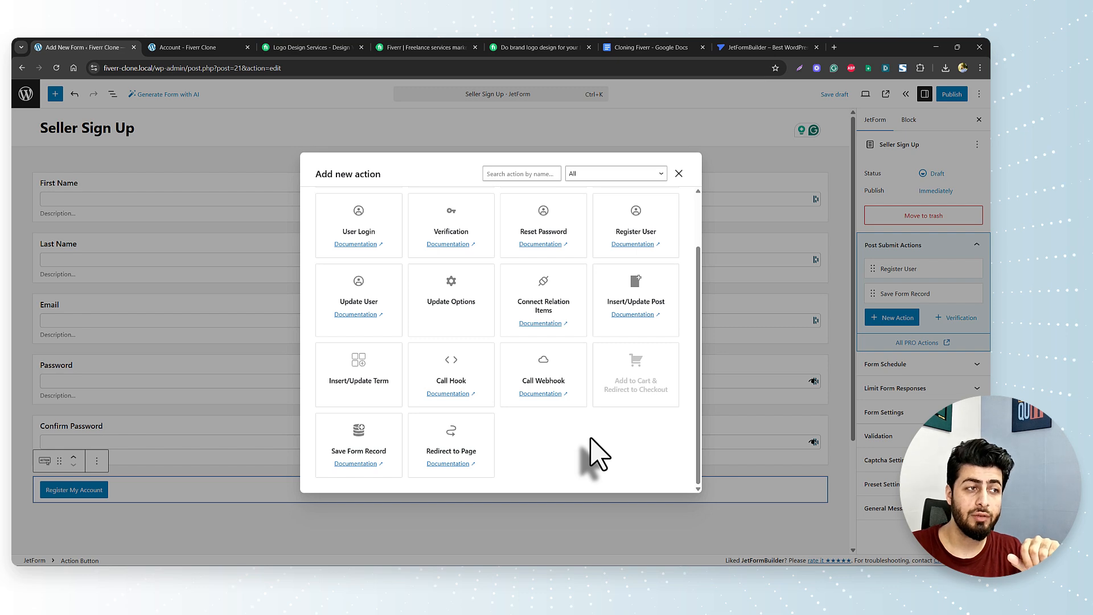
pyautogui.scroll(2, 598, 453)
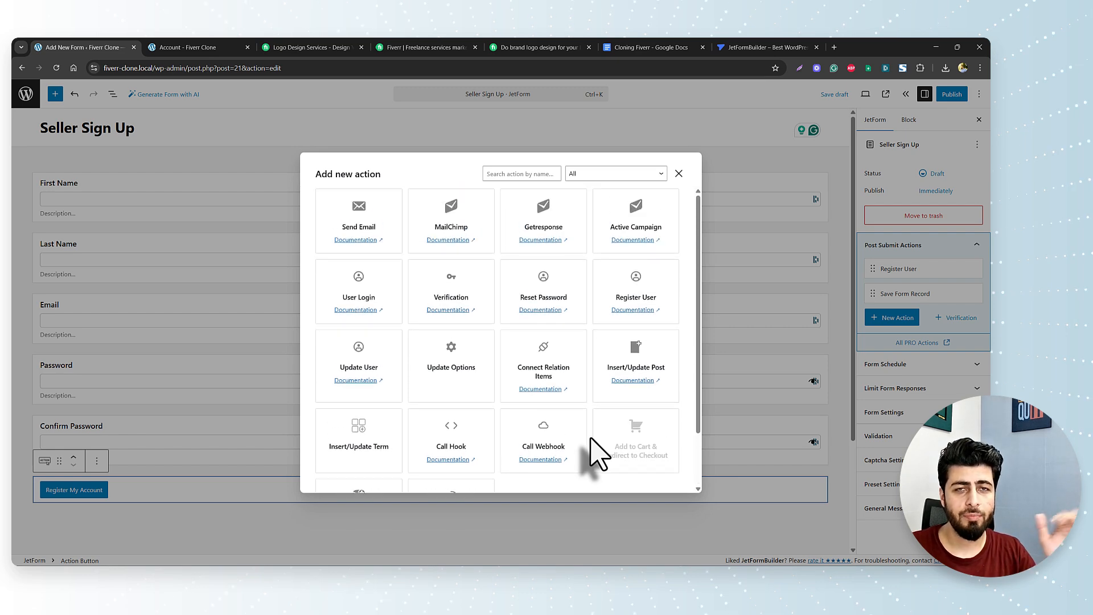
pyautogui.scroll(-2, 589, 450)
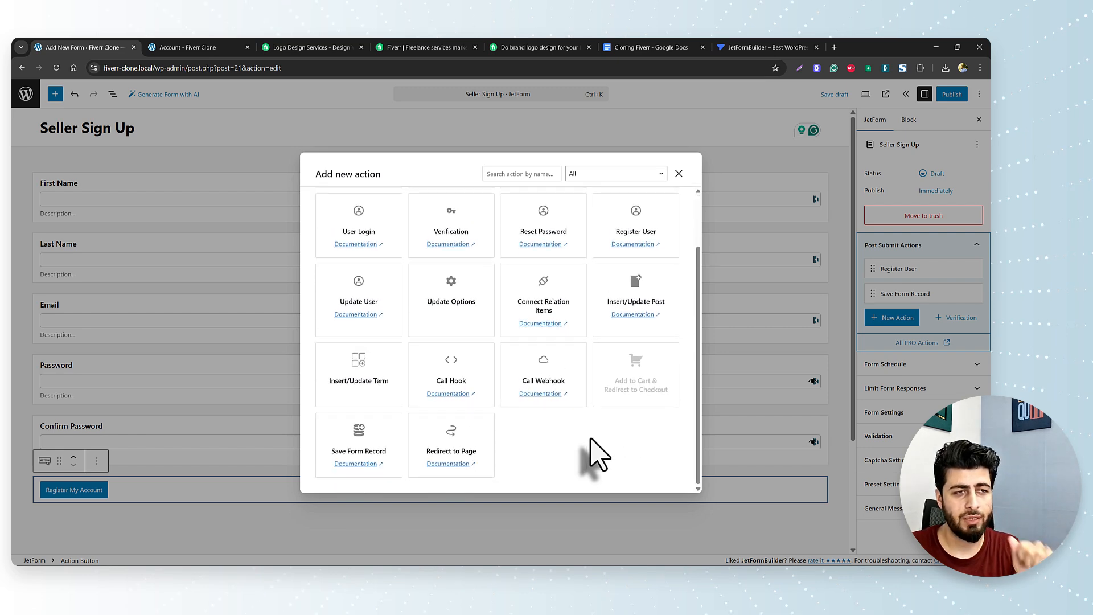
pyautogui.click(678, 174)
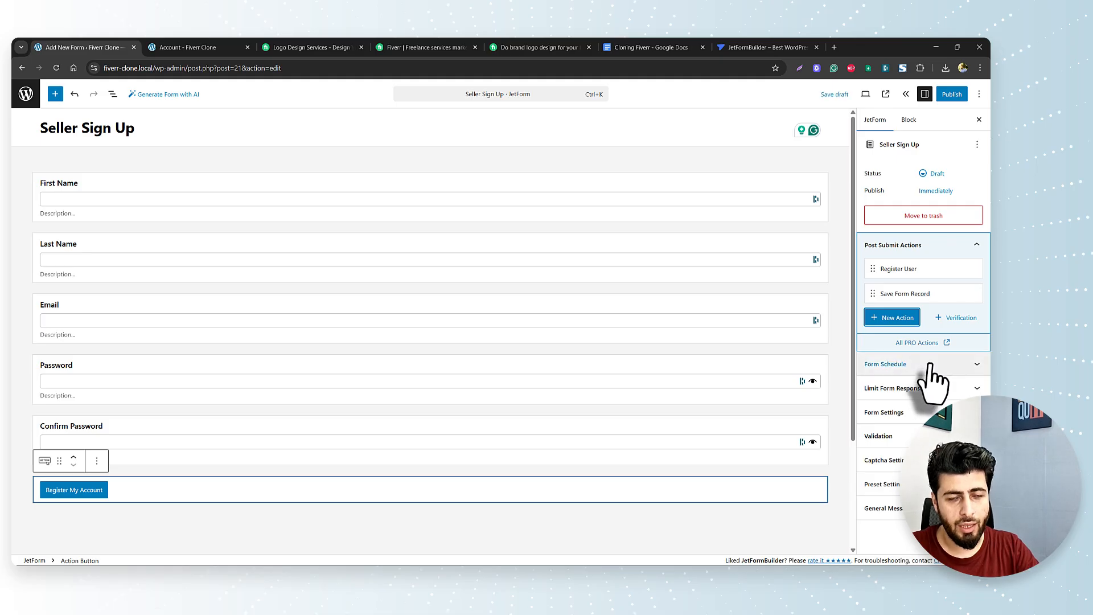
pyautogui.click(928, 412)
pyautogui.scroll(2, 928, 413)
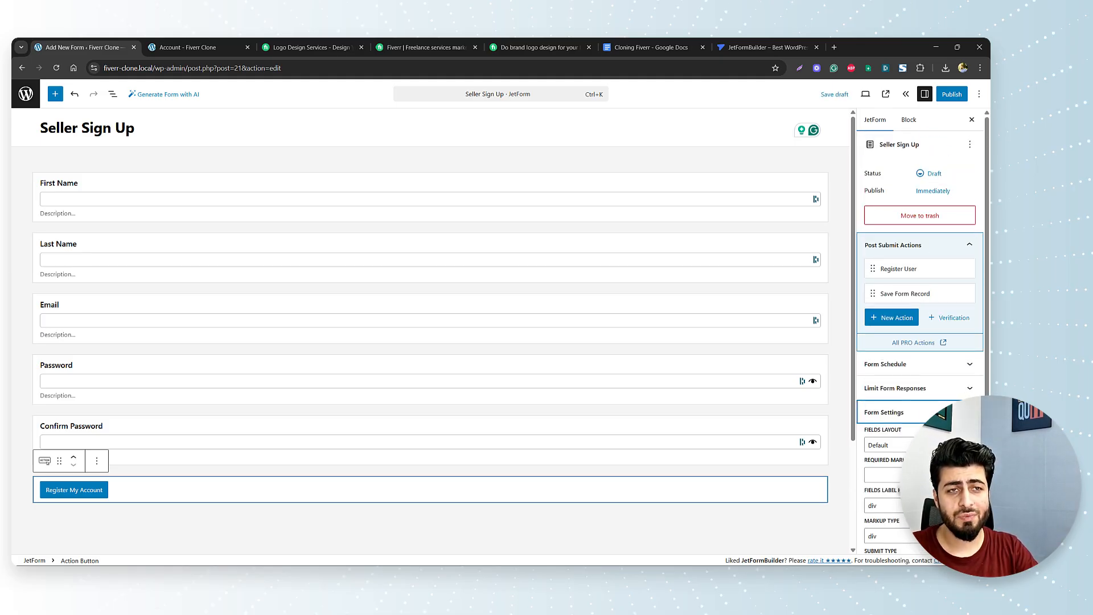
pyautogui.click(928, 412)
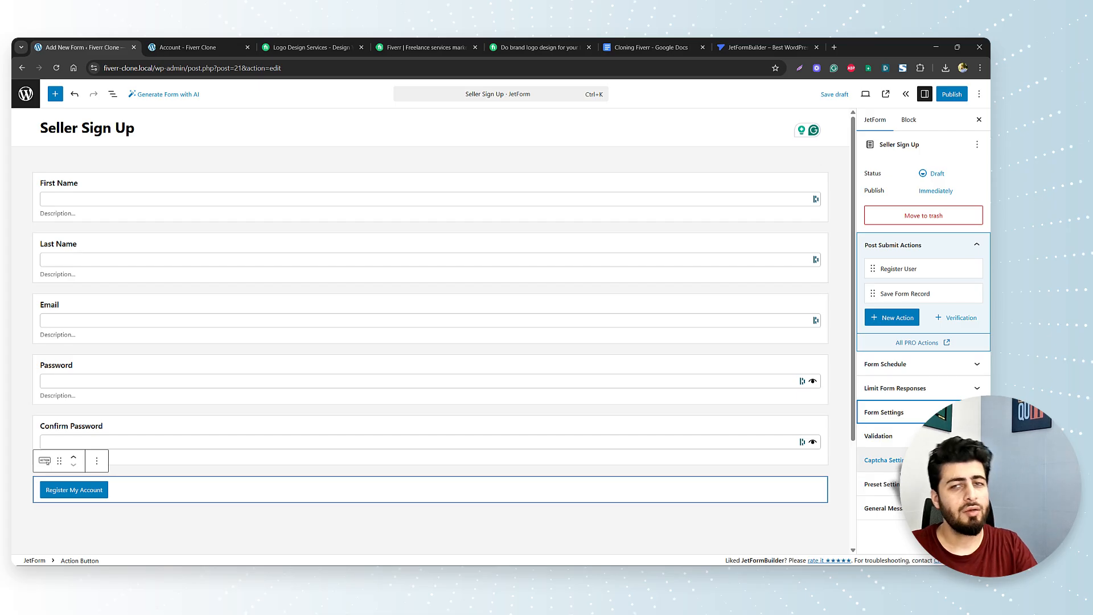
# Publish the Seller Sign Up form and return to the forms list
pyautogui.click(952, 95)
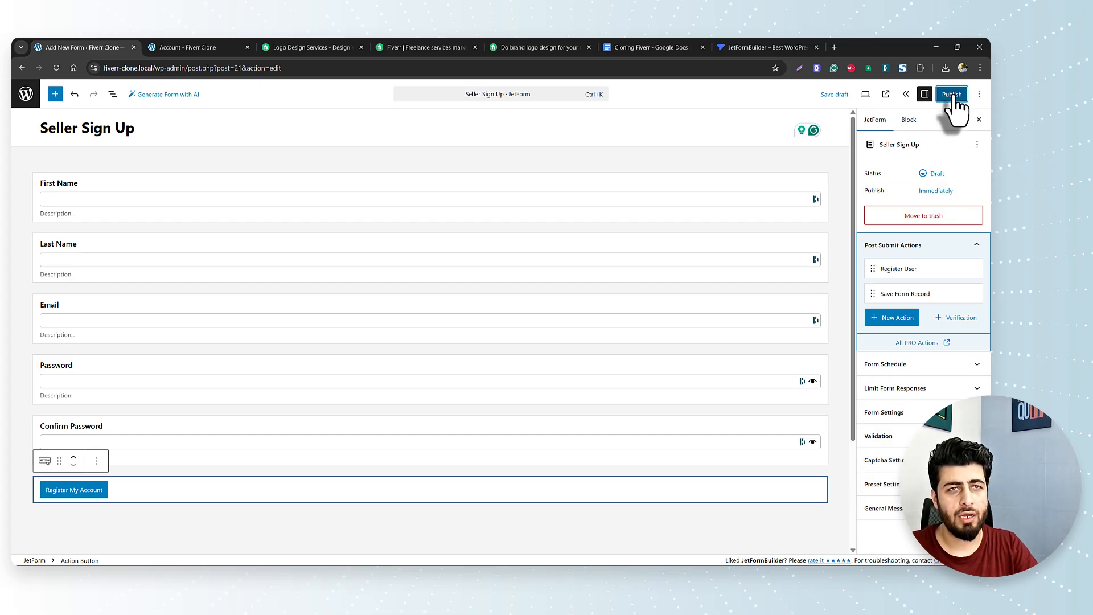
pyautogui.click(953, 95)
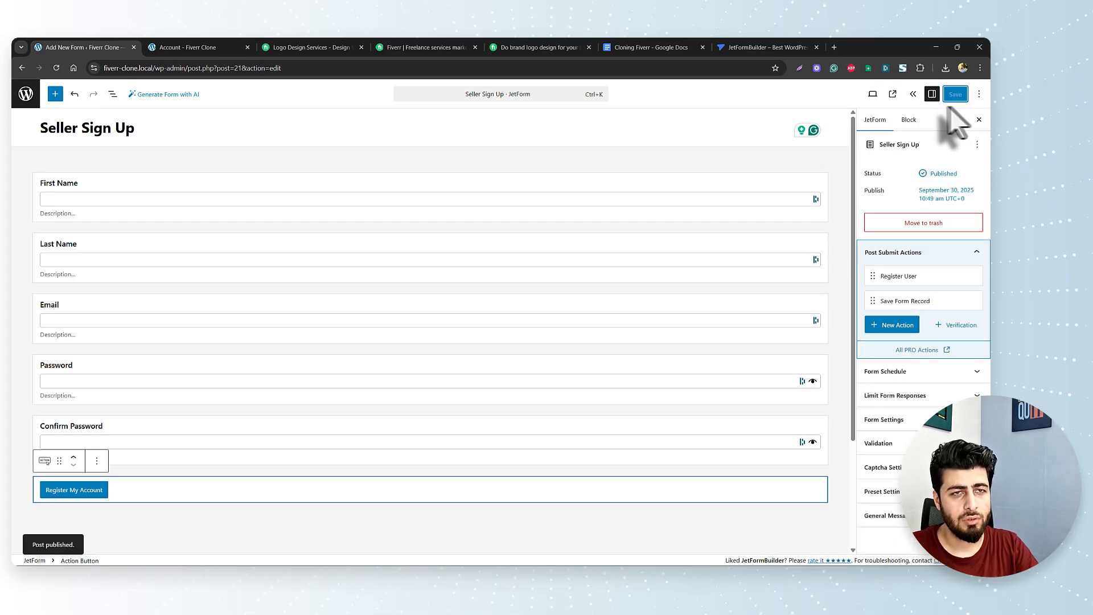
pyautogui.click(26, 95)
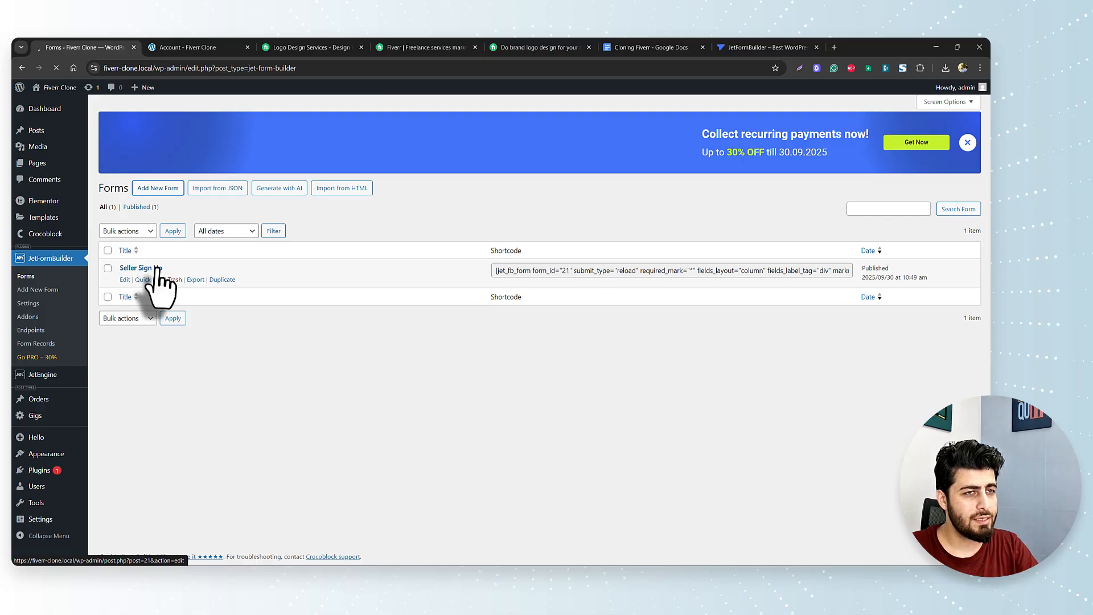
# Create a new form titled "Login" from the predefined User Login pattern
pyautogui.click(169, 189)
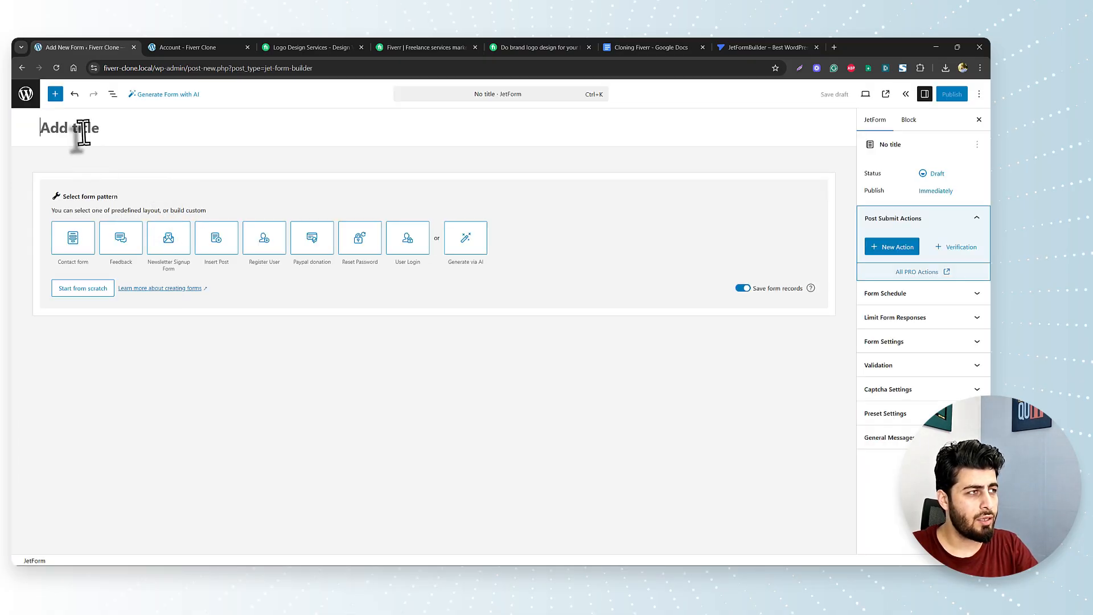
pyautogui.write('Login')
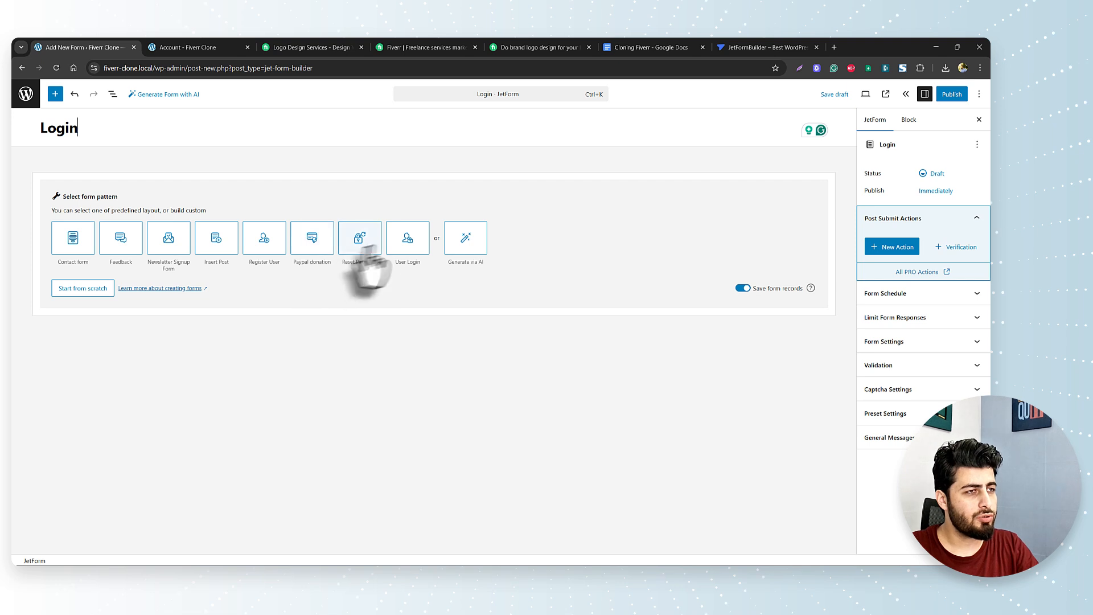
pyautogui.click(408, 250)
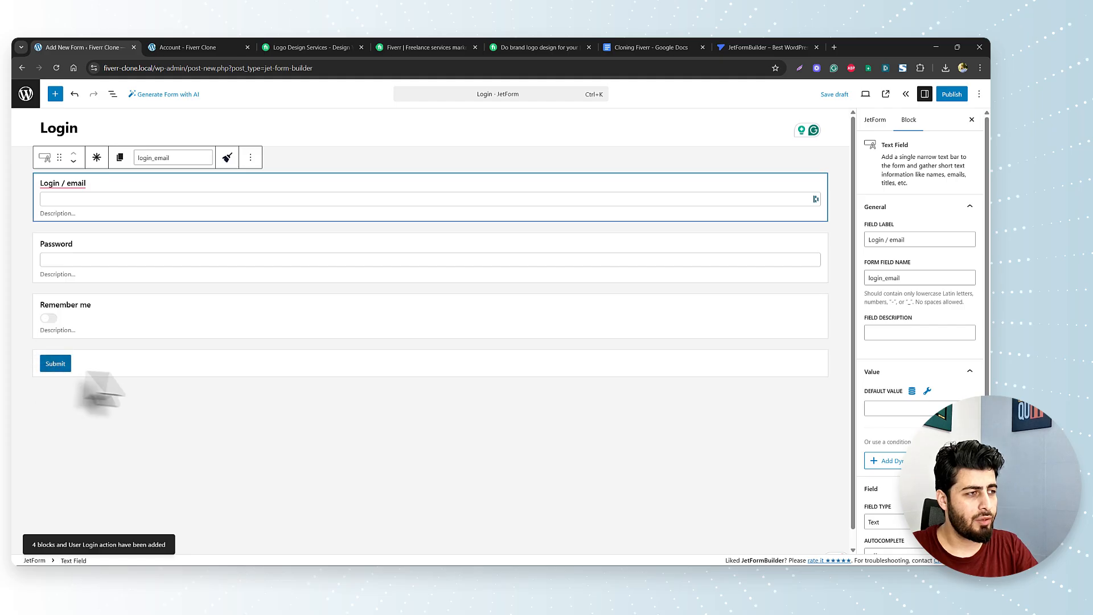
# Relabel the form's submit button as "Login" and publish the form
pyautogui.click(131, 368)
pyautogui.doubleClick(893, 250)
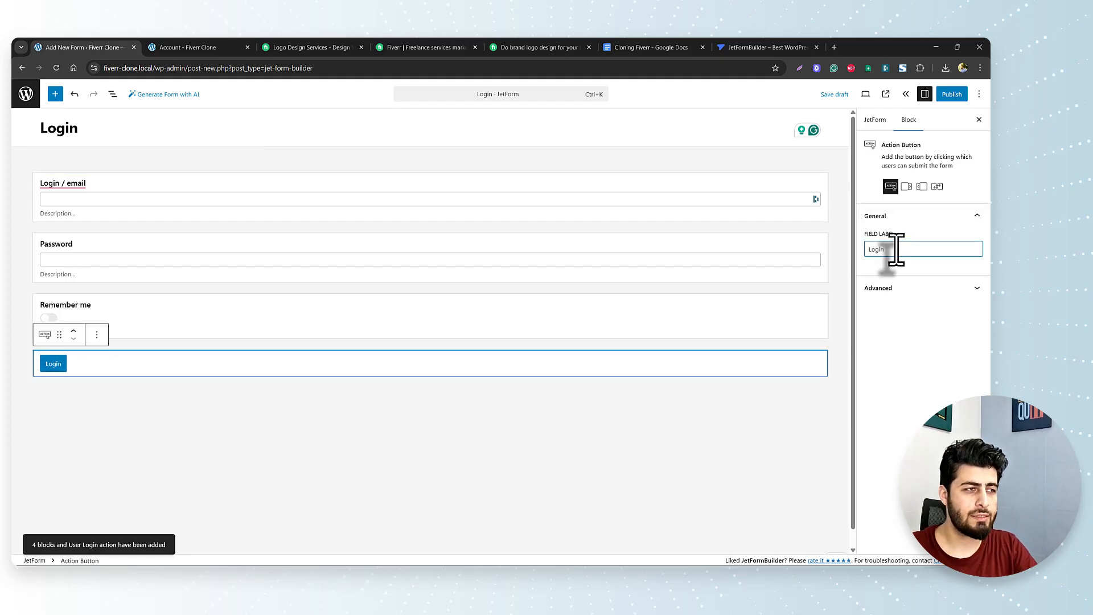
pyautogui.write('Login')
pyautogui.click(951, 94)
pyautogui.click(946, 96)
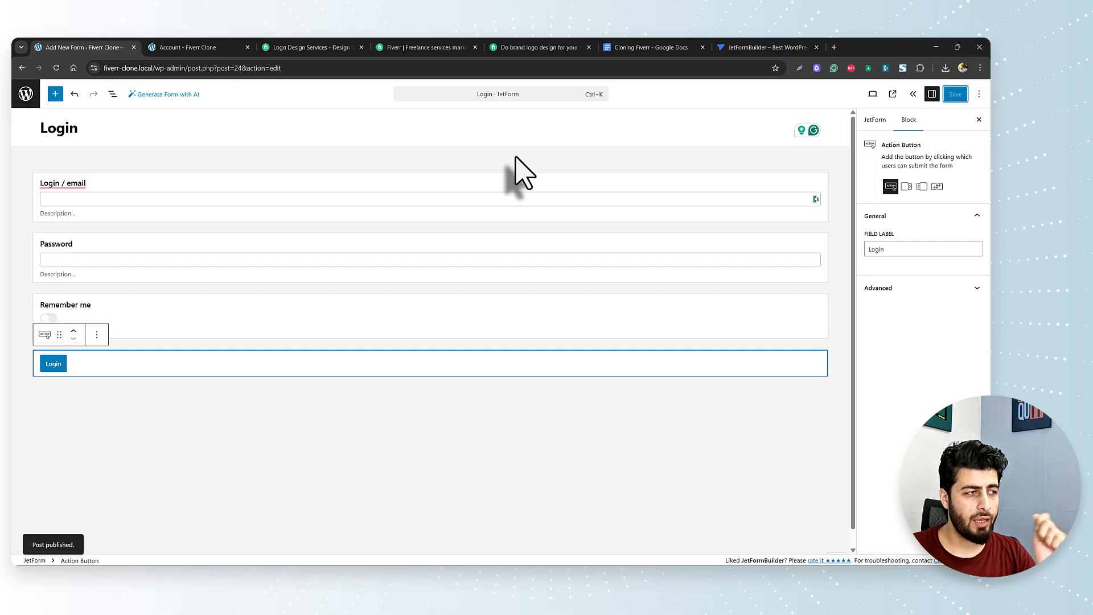
# Check the front-end Account page and its URL, and return to the forms list
pyautogui.click(187, 47)
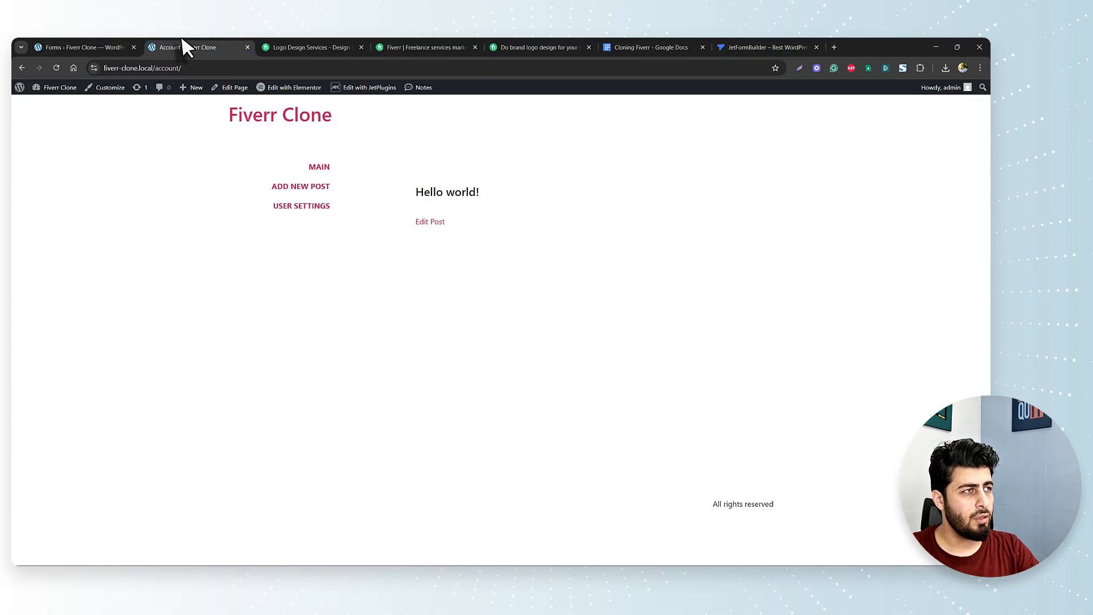
pyautogui.click(184, 68)
pyautogui.moveTo(184, 68); pyautogui.dragTo(86, 68)
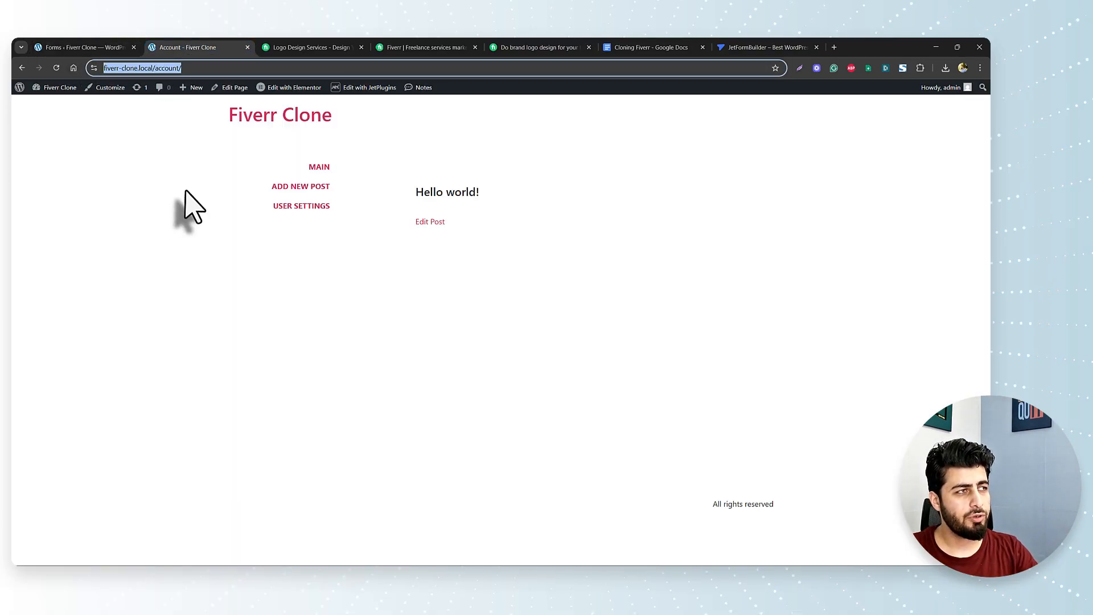
pyautogui.click(85, 40)
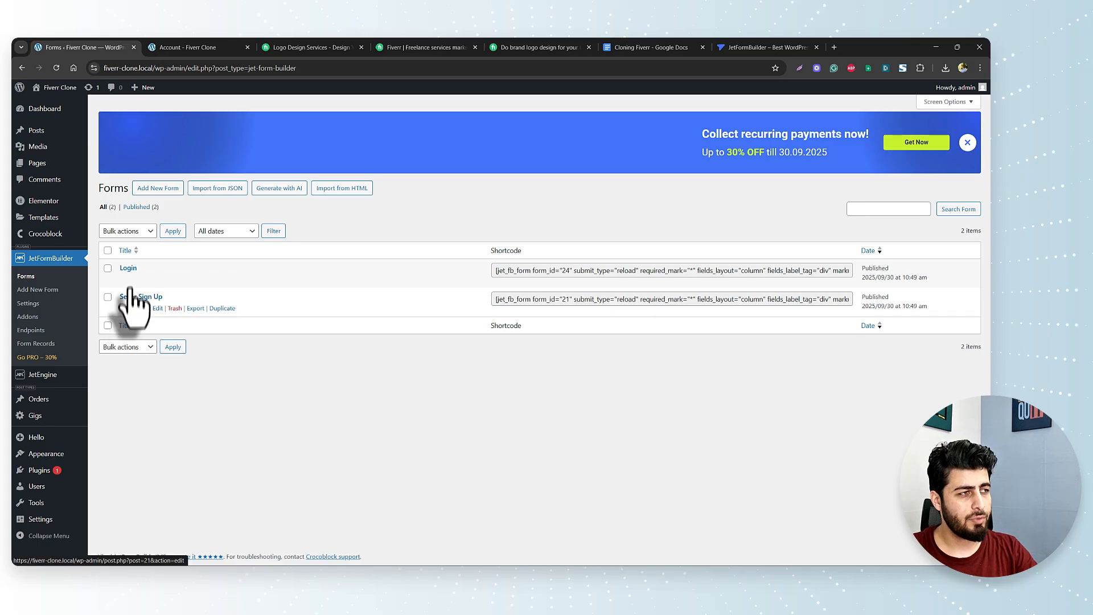
# Open the Login form for editing and add a Redirect to Page post submit action
pyautogui.moveTo(129, 282)
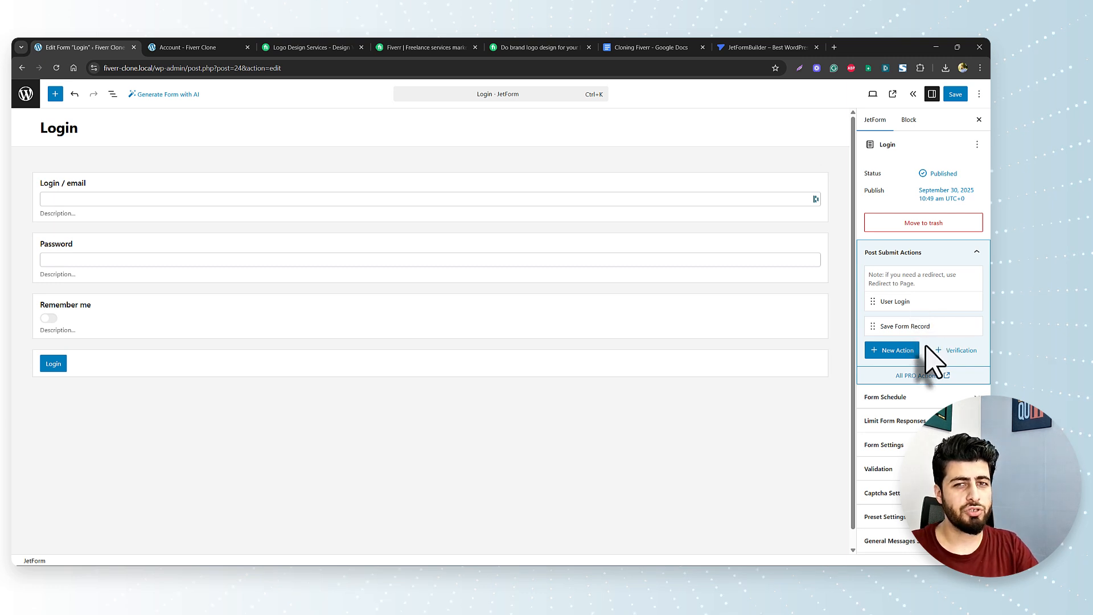
pyautogui.click(900, 352)
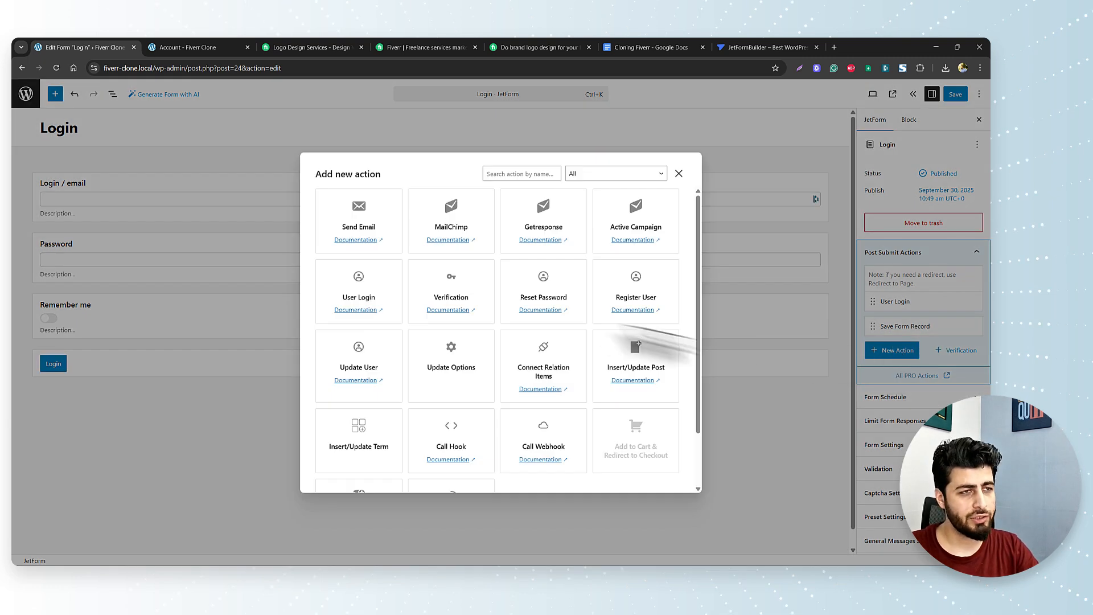
pyautogui.scroll(-1, 496, 392)
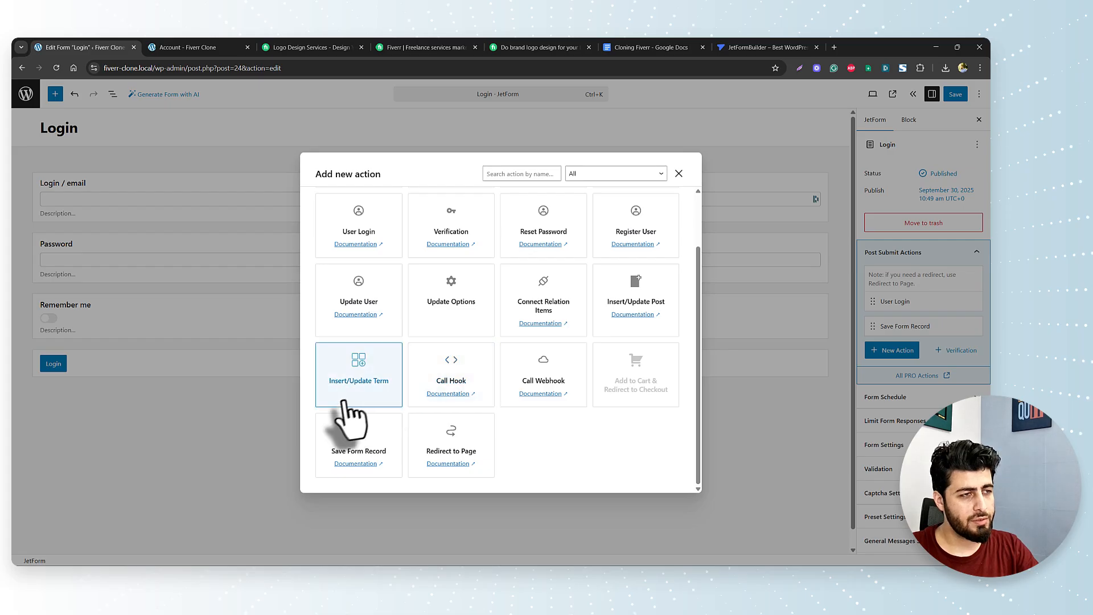
pyautogui.click(445, 459)
# Set the redirect target to the static page Account and update the action
pyautogui.click(456, 254)
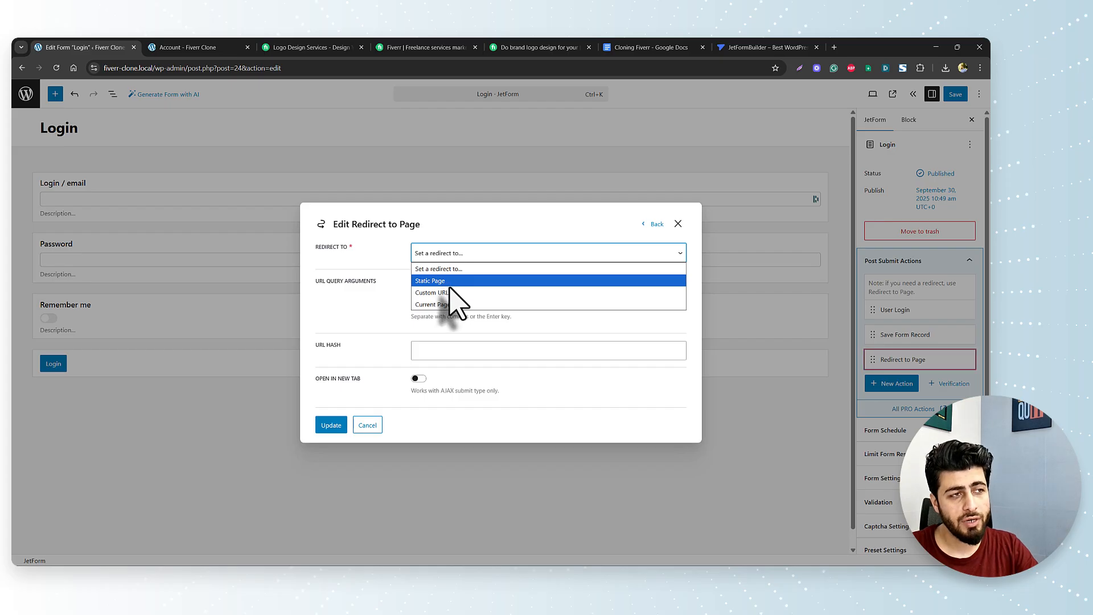
pyautogui.click(450, 280)
pyautogui.click(435, 259)
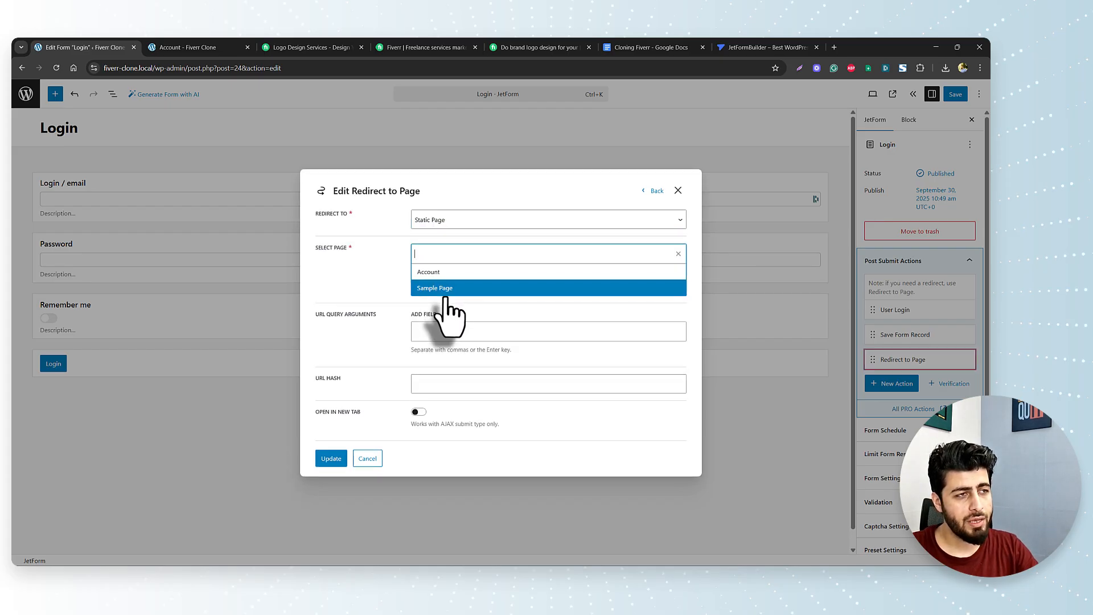
pyautogui.click(432, 272)
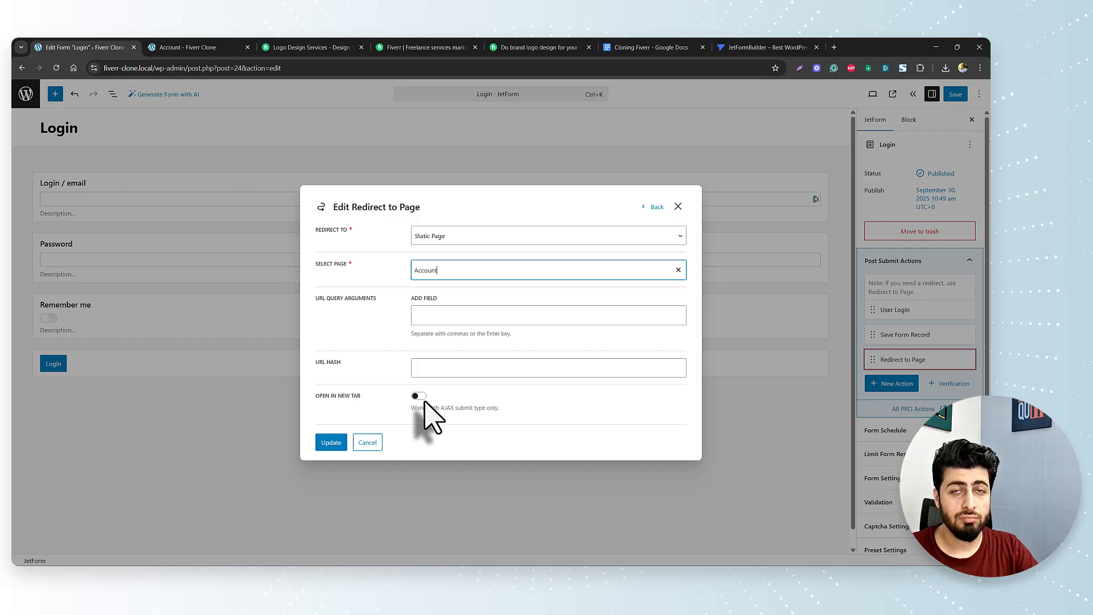
pyautogui.click(331, 442)
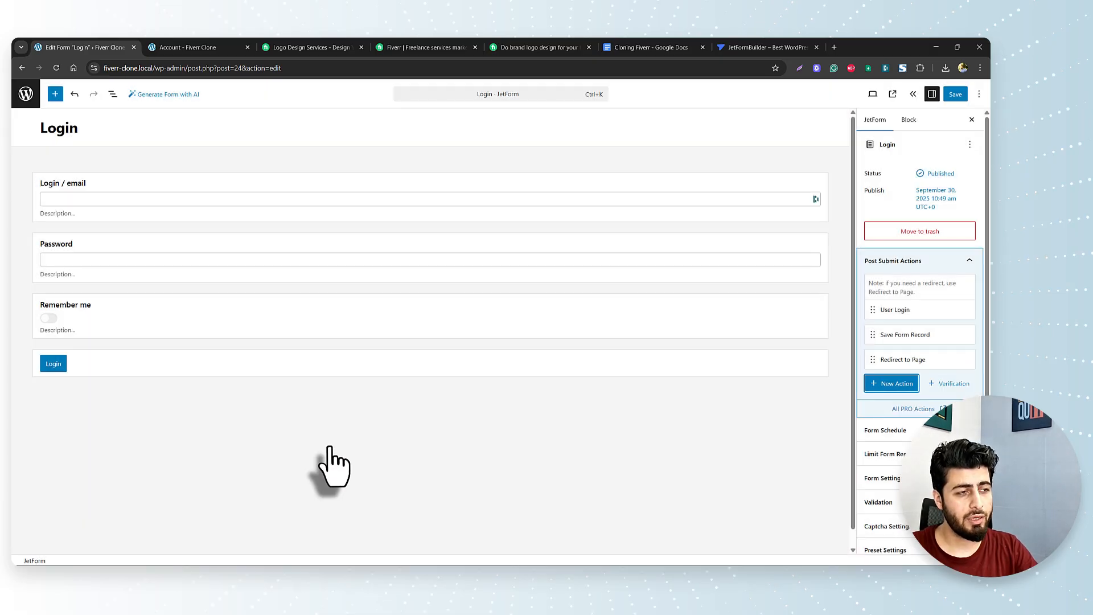
# Save the Login form and go back to the list of forms
pyautogui.click(954, 95)
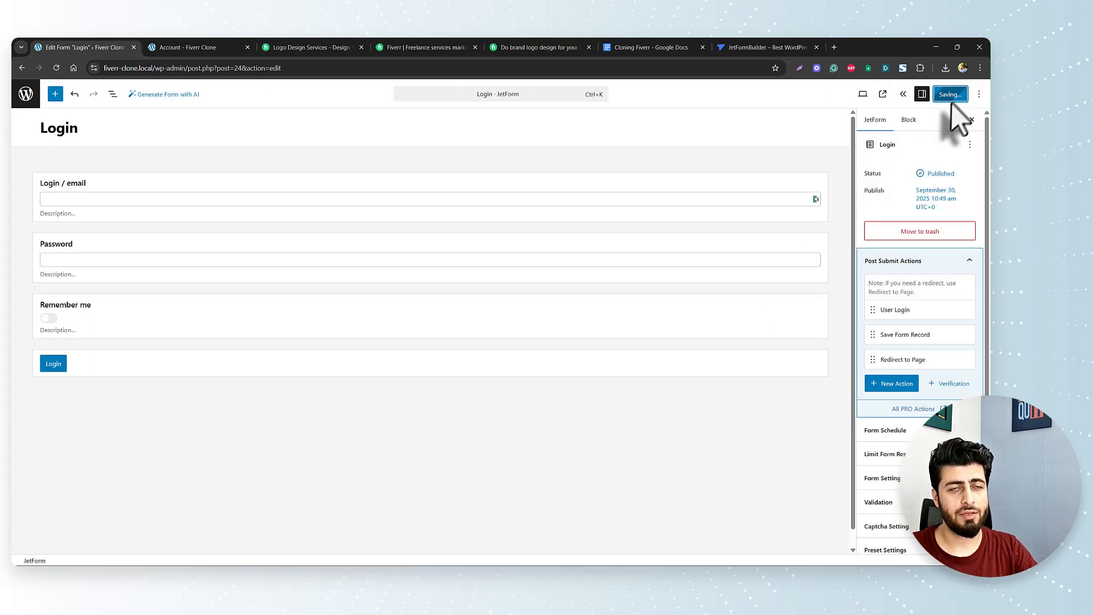
pyautogui.click(26, 96)
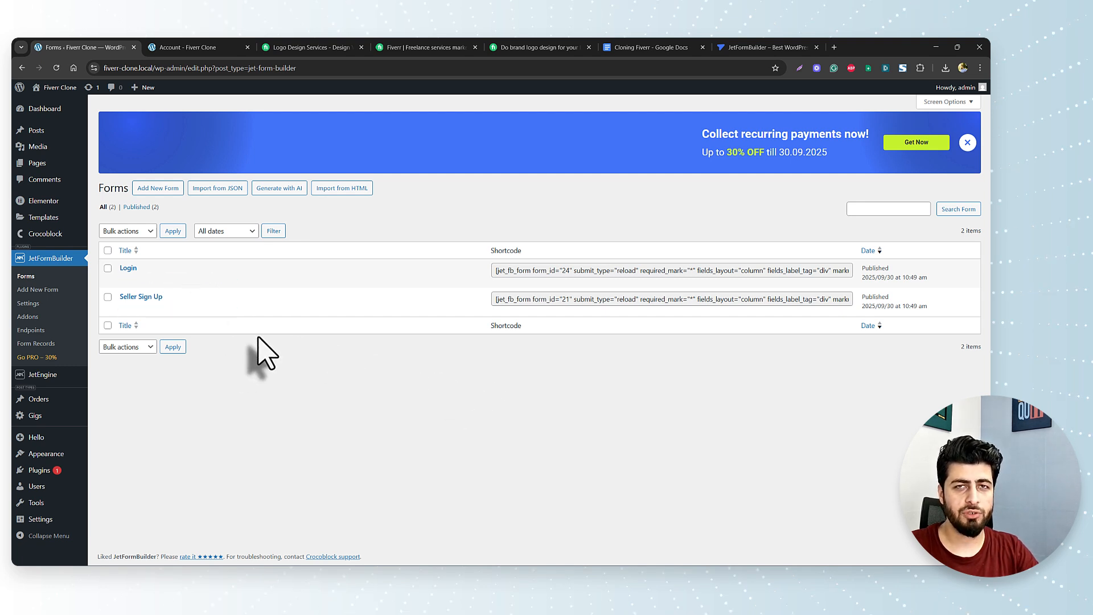
pyautogui.moveTo(239, 303)
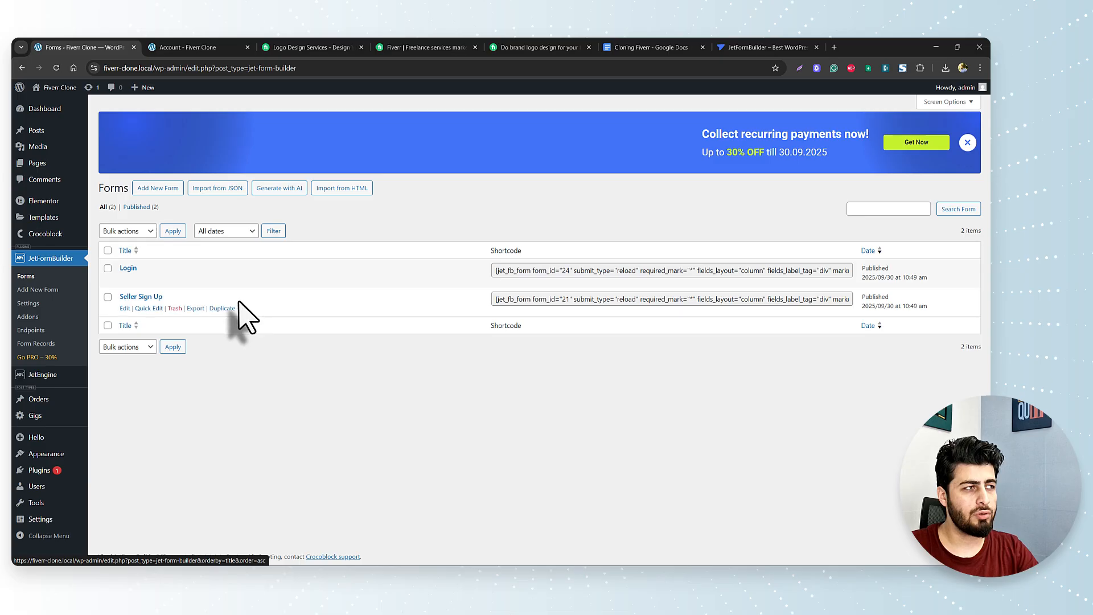